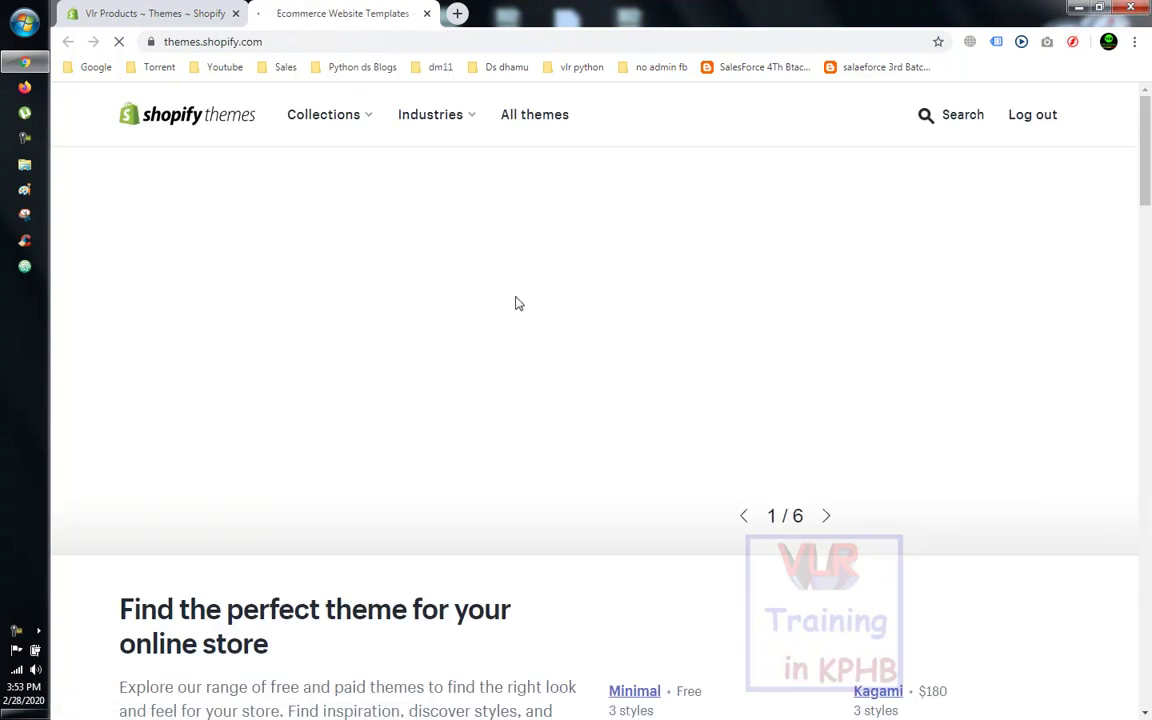
- Browse the Shopify theme store and open the Split theme under Product recommendations
{"action": "scroll", "coordinate": [517, 303], "scroll_direction": "down", "scroll_amount": 2}
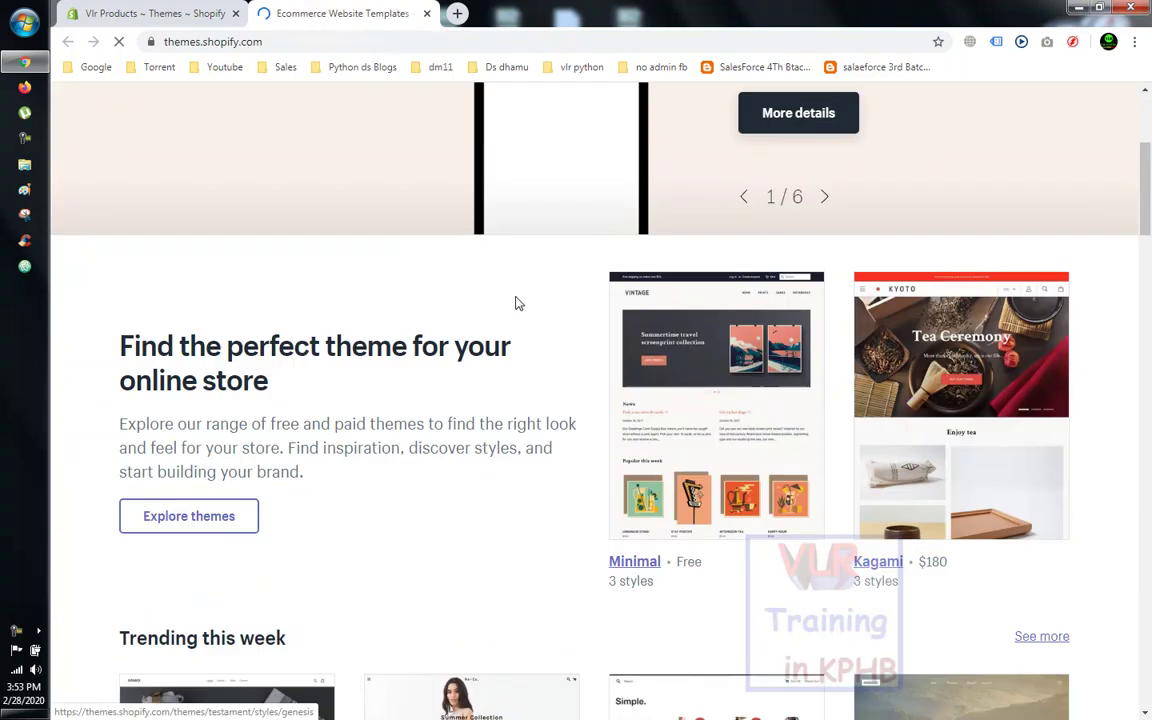
{"action": "scroll", "coordinate": [517, 303], "scroll_direction": "down", "scroll_amount": 2}
{"action": "scroll", "coordinate": [517, 303], "scroll_direction": "down", "scroll_amount": 2}
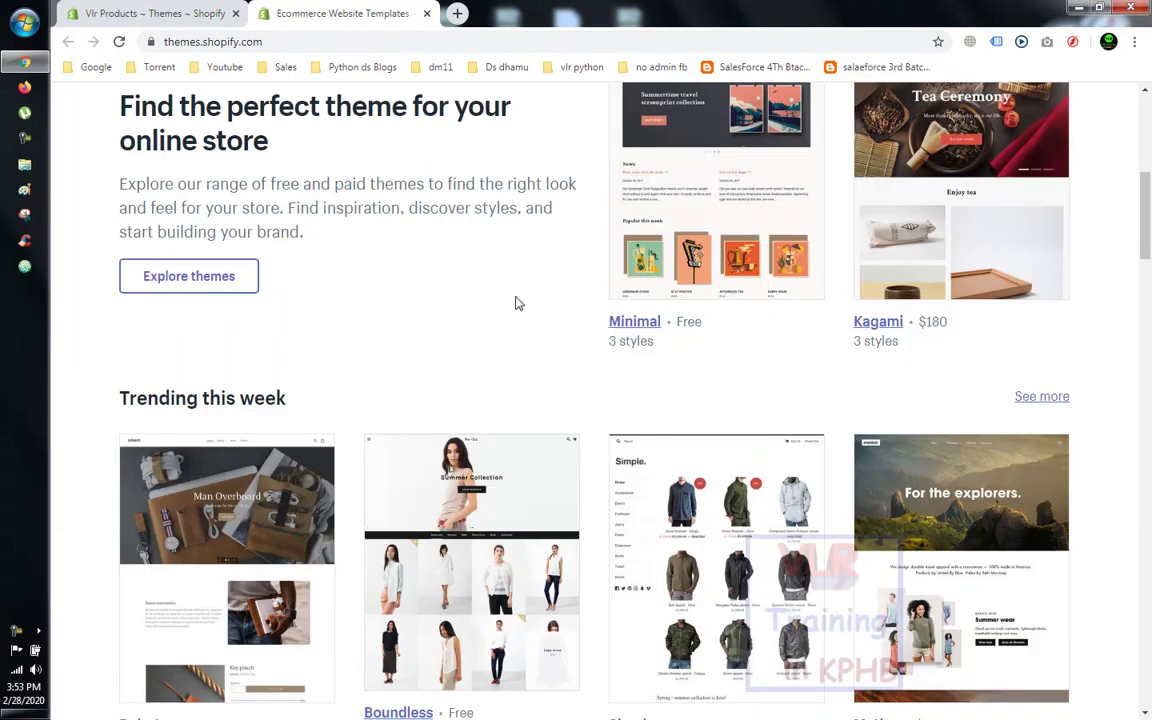
{"action": "scroll", "coordinate": [517, 303], "scroll_direction": "down", "scroll_amount": 3}
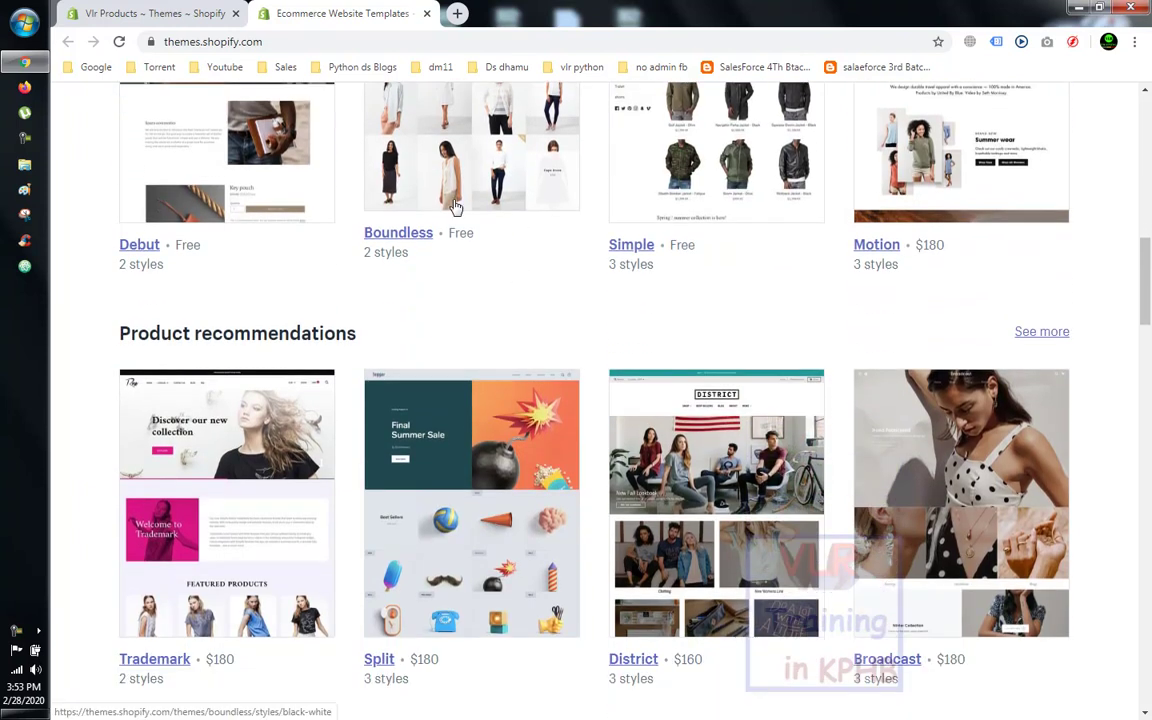
{"action": "scroll", "coordinate": [487, 238], "scroll_direction": "down", "scroll_amount": 3}
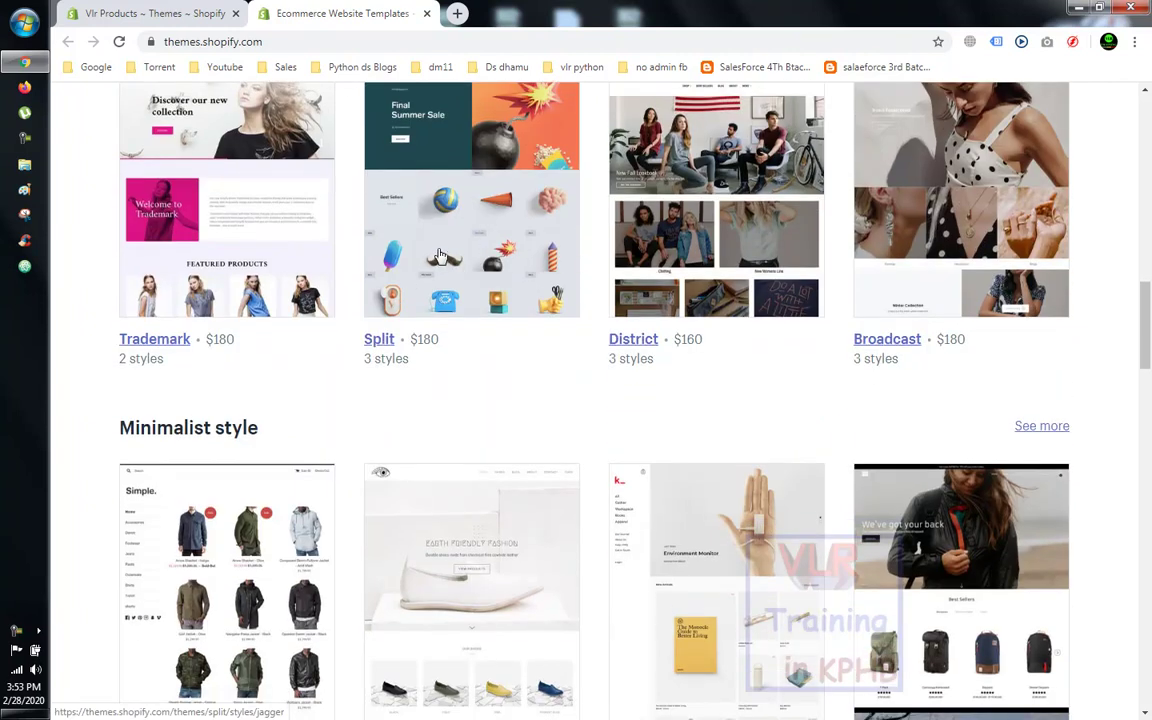
{"action": "left_click", "coordinate": [420, 222]}
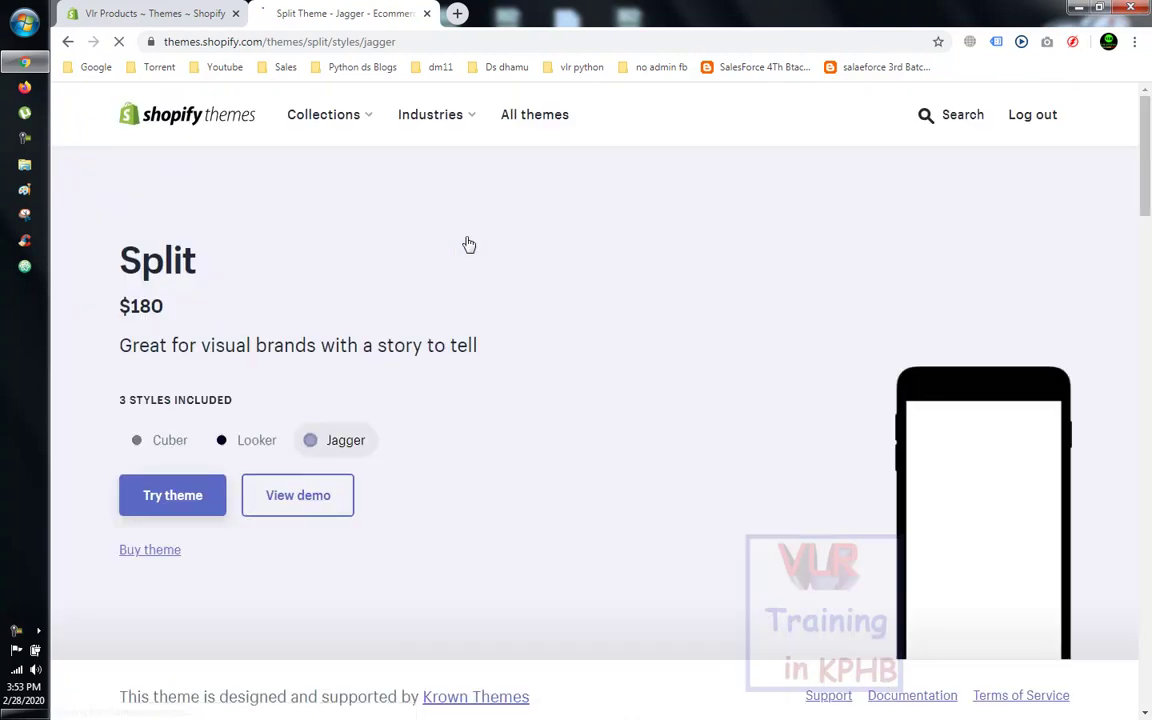
- Review the Split theme's styles and features, and open the demo of its Jagger style
{"action": "scroll", "coordinate": [469, 245], "scroll_direction": "down", "scroll_amount": 3}
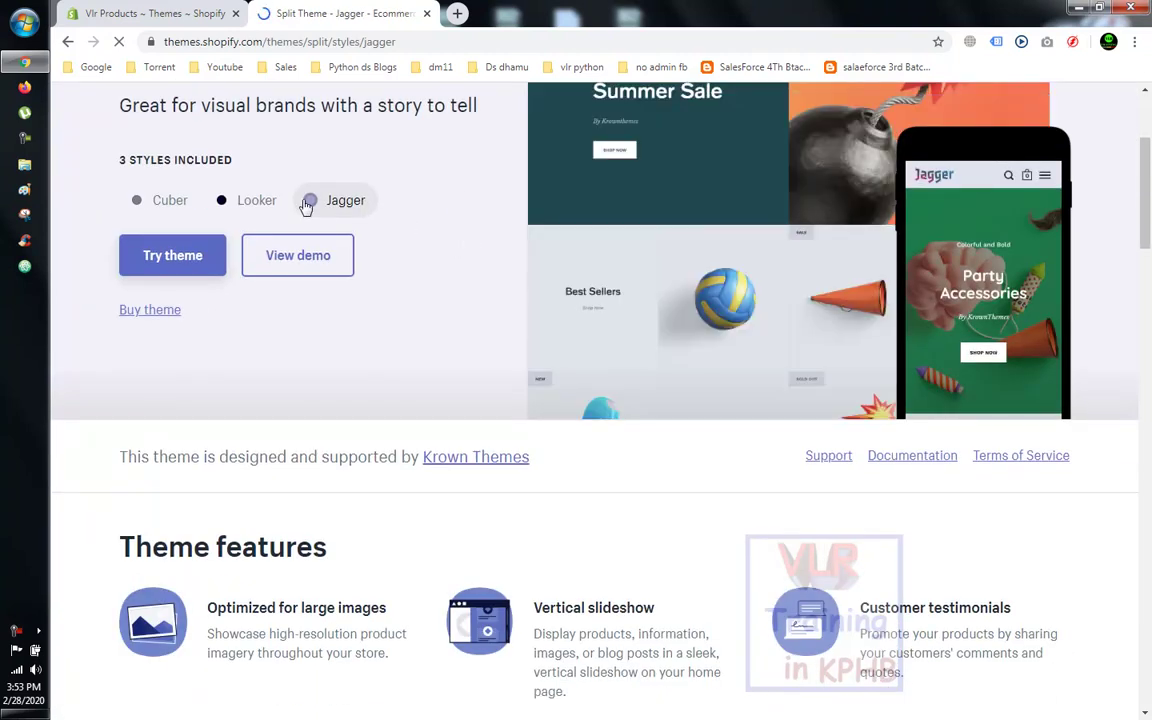
{"action": "scroll", "coordinate": [506, 282], "scroll_direction": "down", "scroll_amount": 1}
{"action": "scroll", "coordinate": [506, 282], "scroll_direction": "down", "scroll_amount": 3}
{"action": "scroll", "coordinate": [506, 280], "scroll_direction": "up", "scroll_amount": 5}
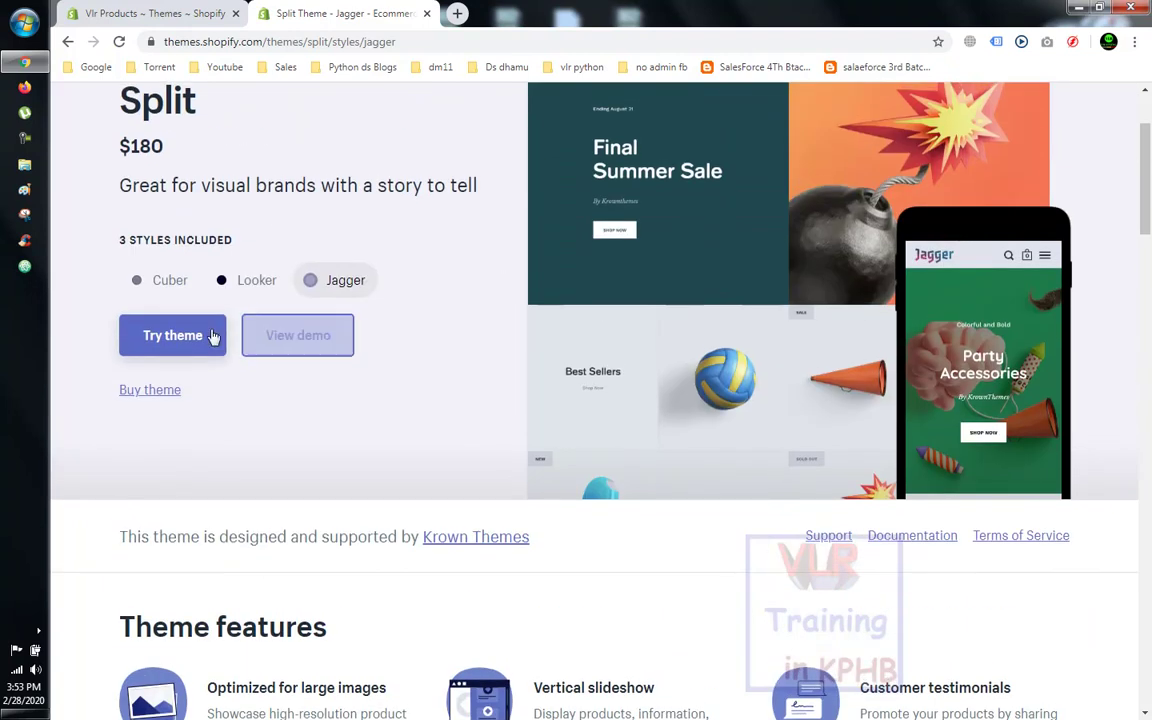
{"action": "left_click", "coordinate": [280, 353]}
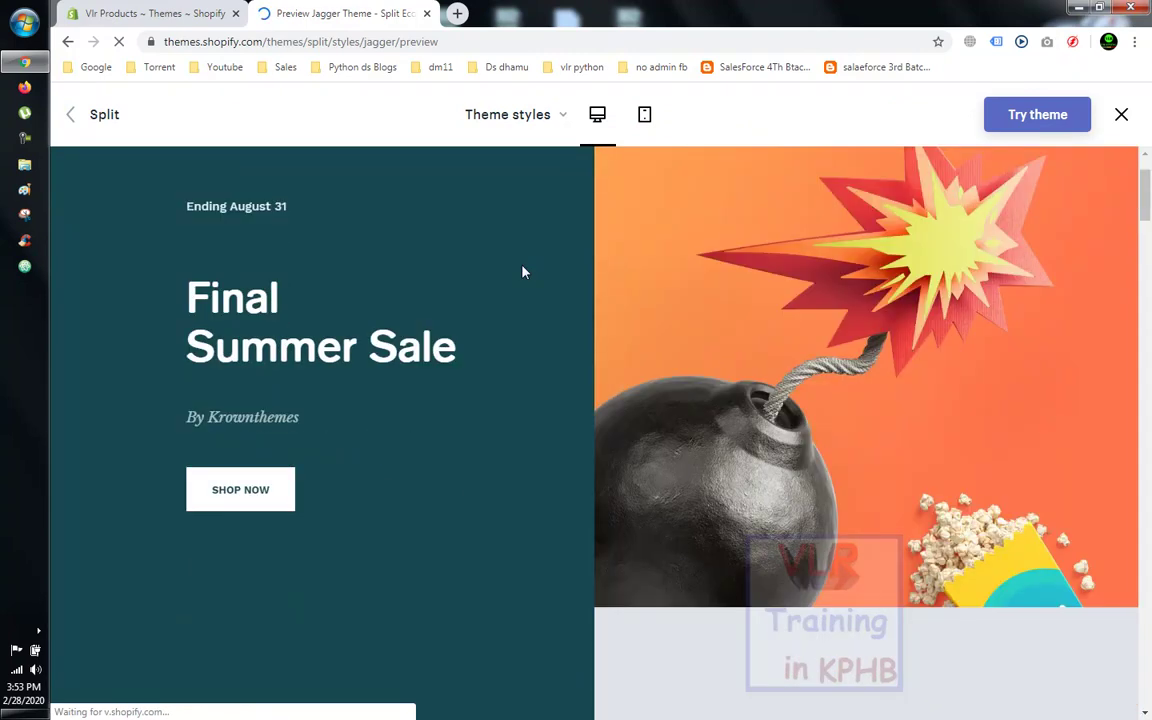
- Look through the Jagger demo storefront, dismissing the newsletter popup, and open the Fake Mustache product
{"action": "scroll", "coordinate": [522, 272], "scroll_direction": "down", "scroll_amount": 1}
{"action": "scroll", "coordinate": [522, 272], "scroll_direction": "down", "scroll_amount": 3}
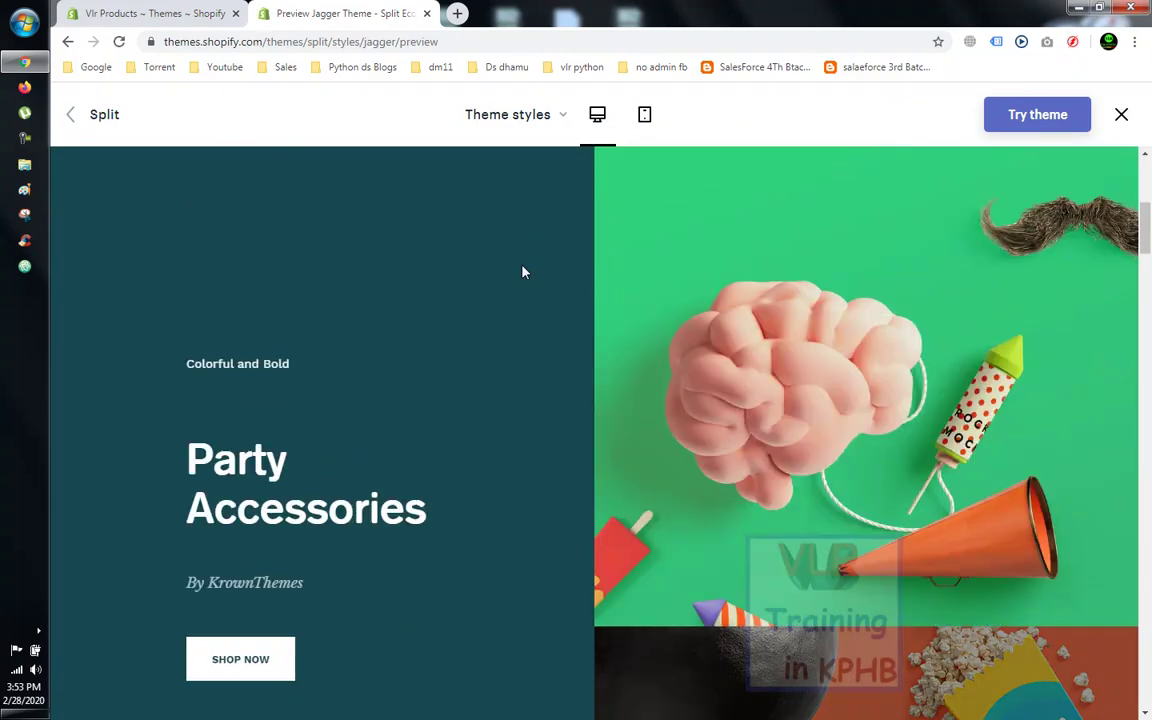
{"action": "scroll", "coordinate": [522, 272], "scroll_direction": "down", "scroll_amount": 5}
{"action": "scroll", "coordinate": [830, 360], "scroll_direction": "down", "scroll_amount": 4}
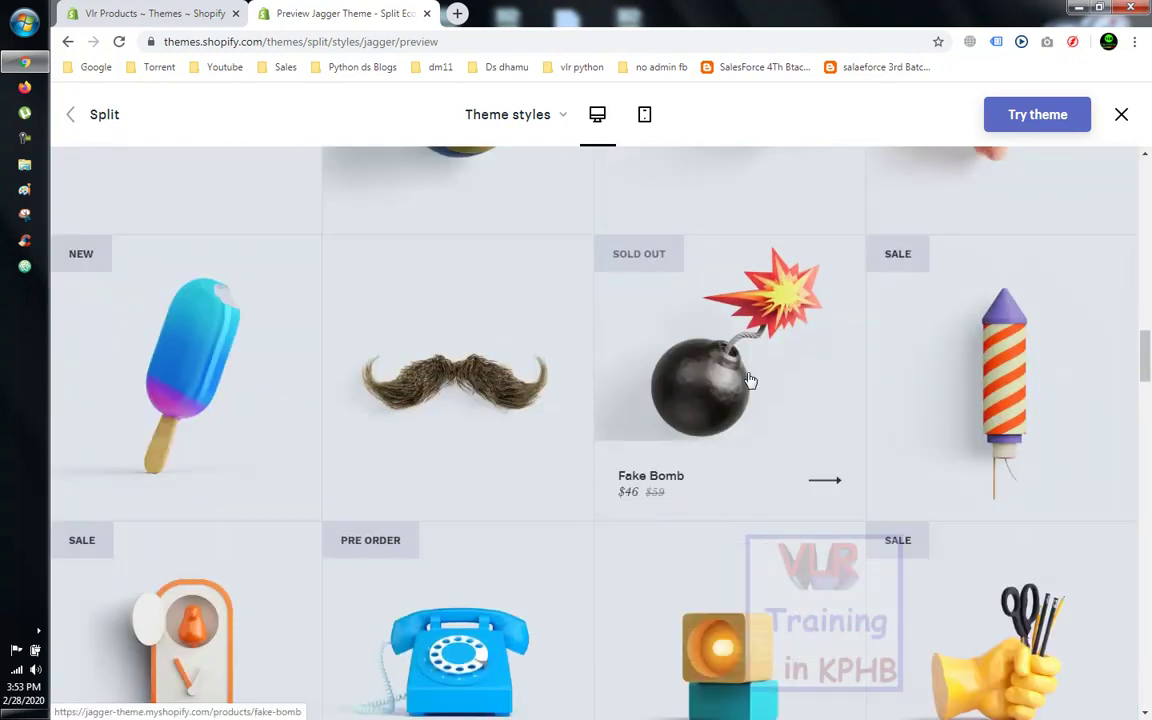
{"action": "scroll", "coordinate": [750, 380], "scroll_direction": "down", "scroll_amount": 3}
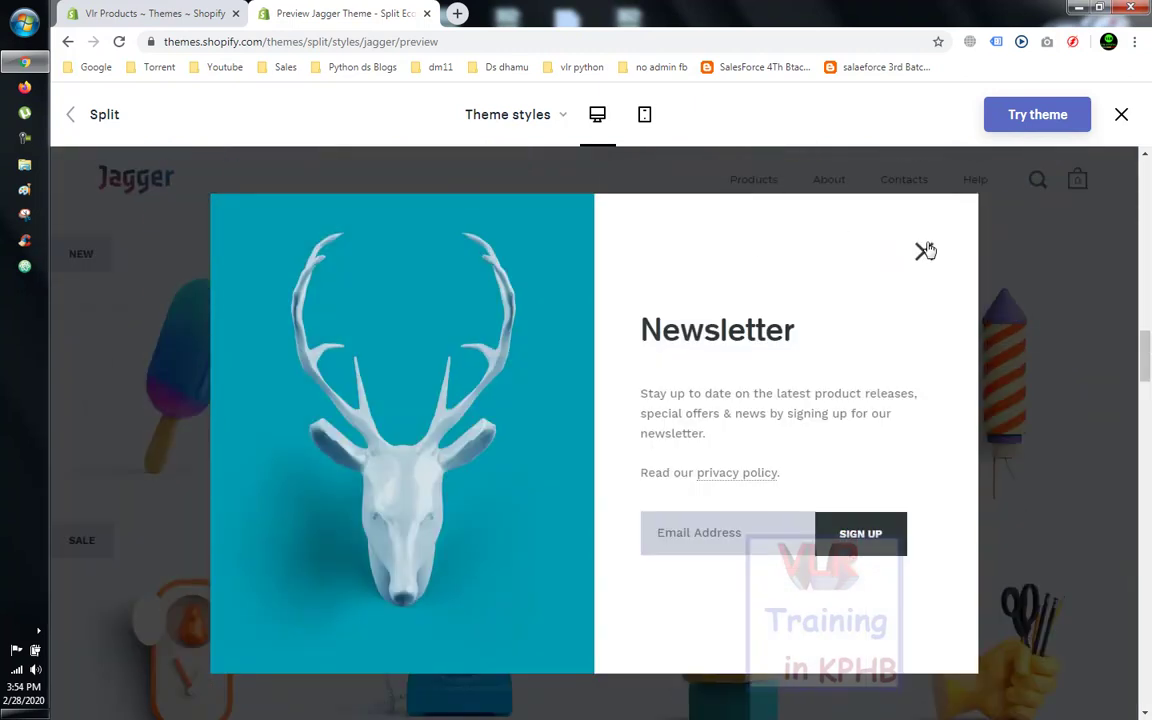
{"action": "left_click", "coordinate": [921, 252]}
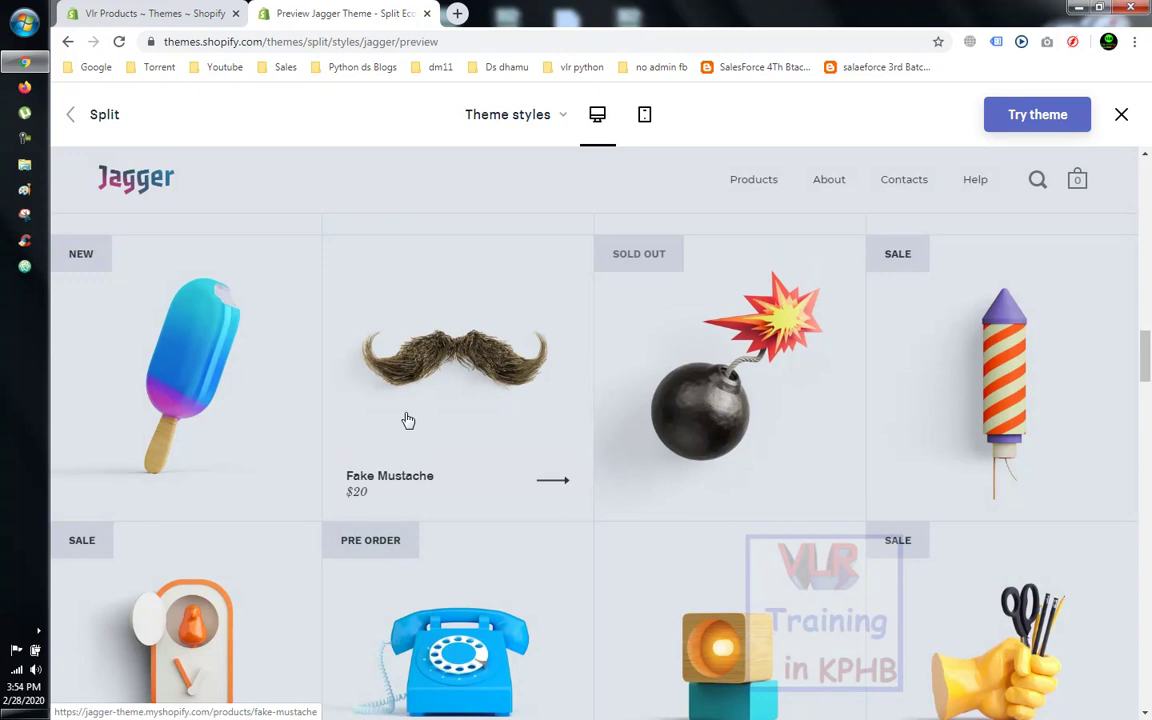
{"action": "left_click", "coordinate": [522, 486]}
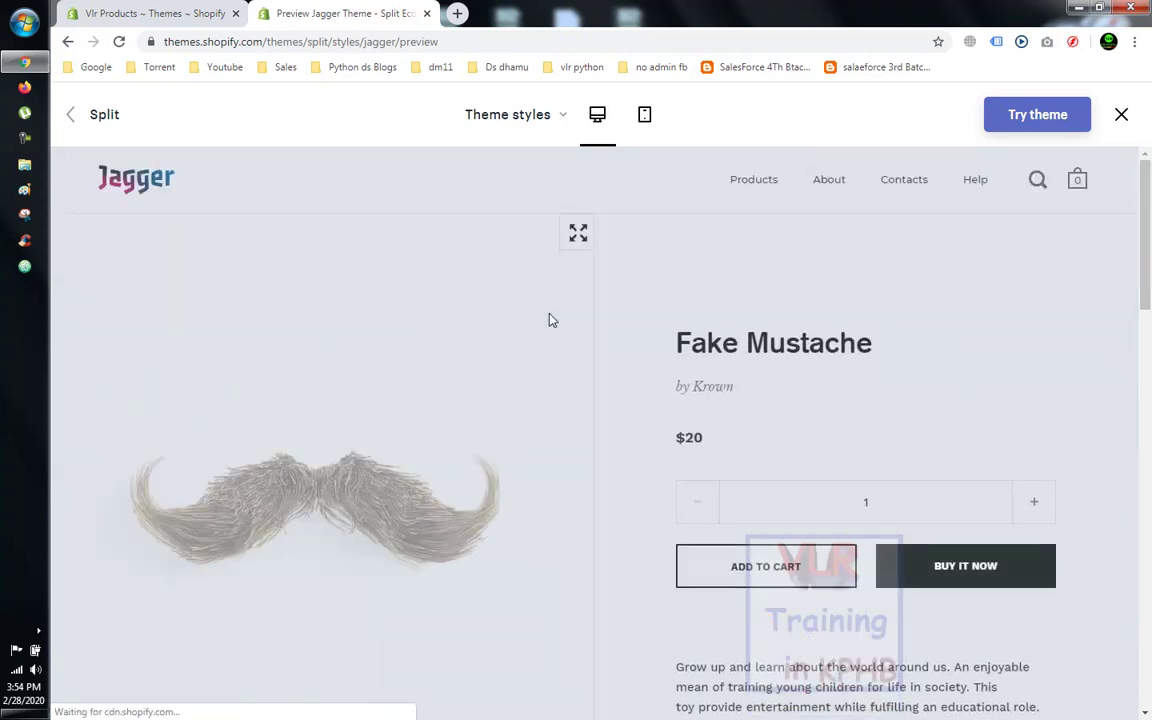
- Review the Fake Mustache product page and add one to the cart
{"action": "scroll", "coordinate": [548, 320], "scroll_direction": "down", "scroll_amount": 1}
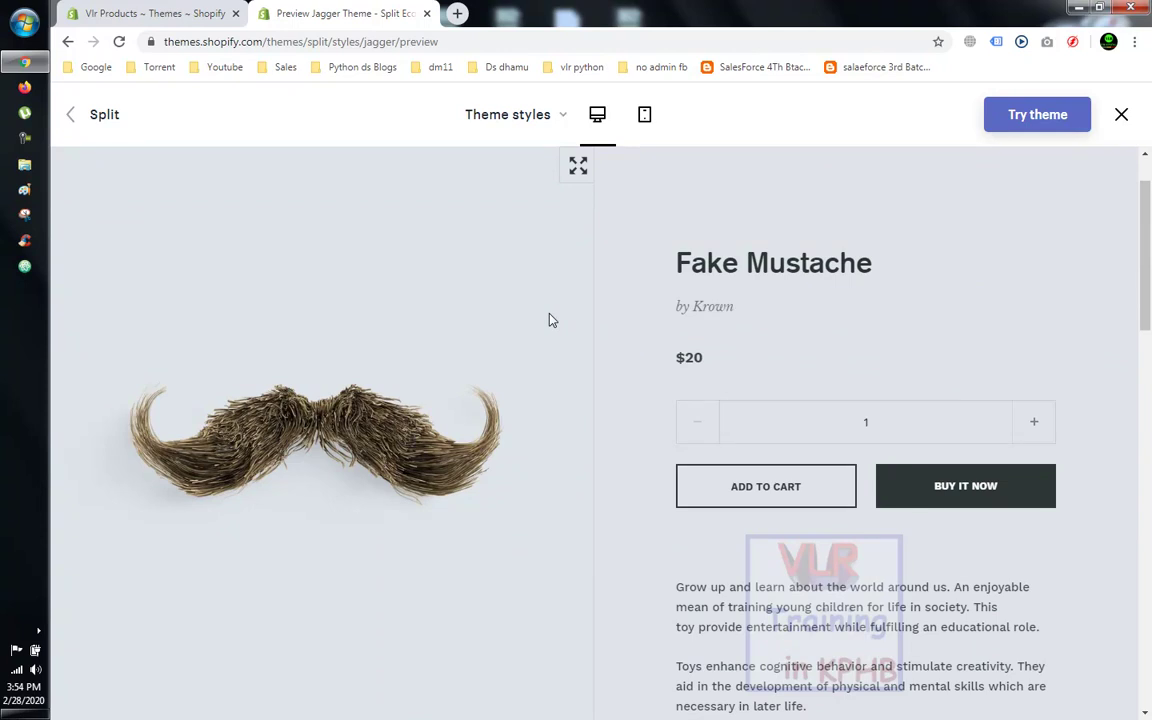
{"action": "scroll", "coordinate": [548, 320], "scroll_direction": "down", "scroll_amount": 1}
{"action": "scroll", "coordinate": [548, 320], "scroll_direction": "down", "scroll_amount": 3}
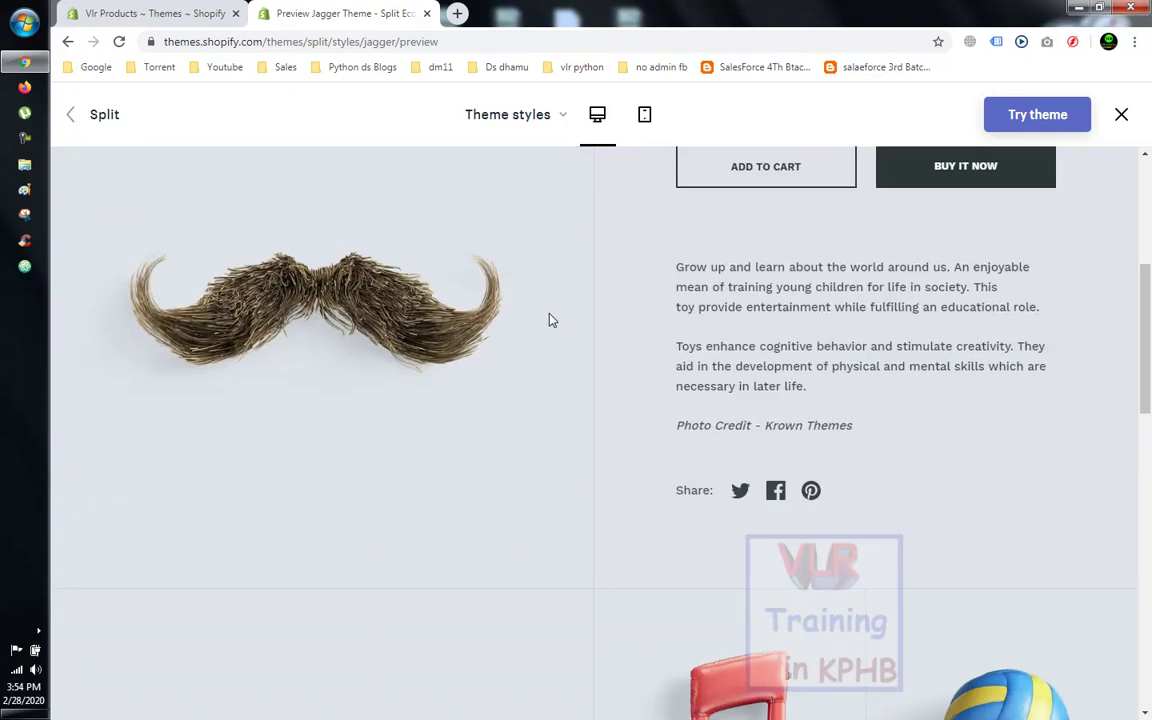
{"action": "scroll", "coordinate": [548, 320], "scroll_direction": "down", "scroll_amount": 4}
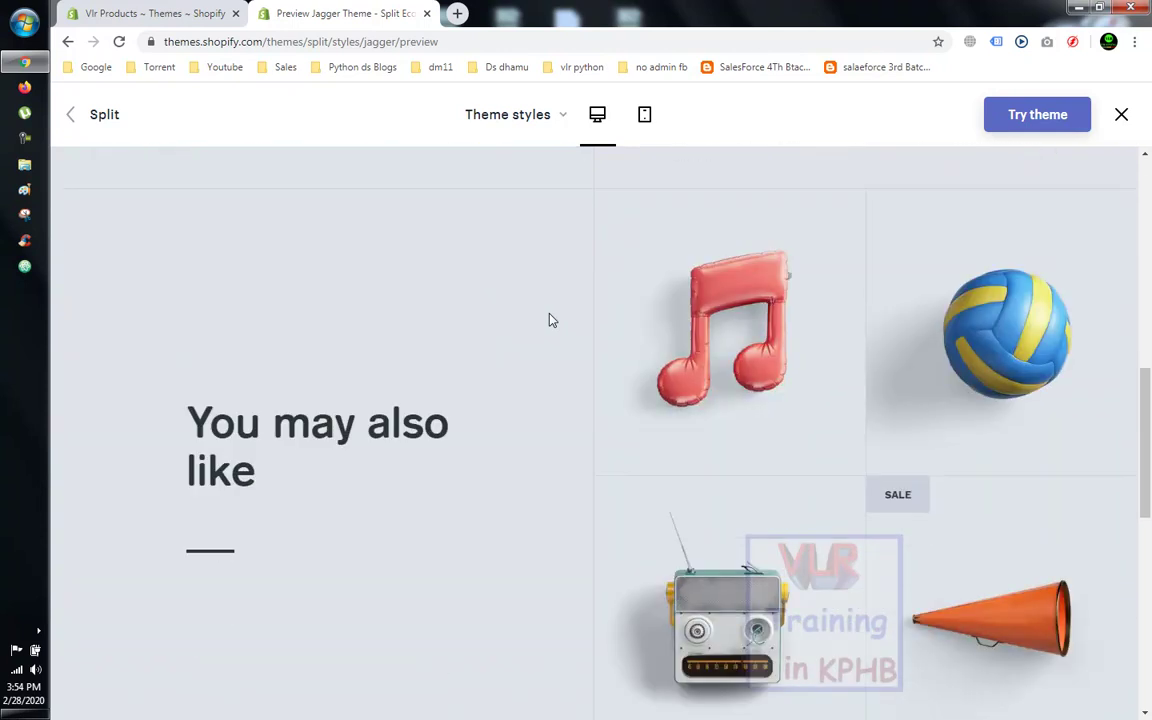
{"action": "scroll", "coordinate": [548, 320], "scroll_direction": "up", "scroll_amount": 3}
{"action": "scroll", "coordinate": [548, 320], "scroll_direction": "up", "scroll_amount": 4}
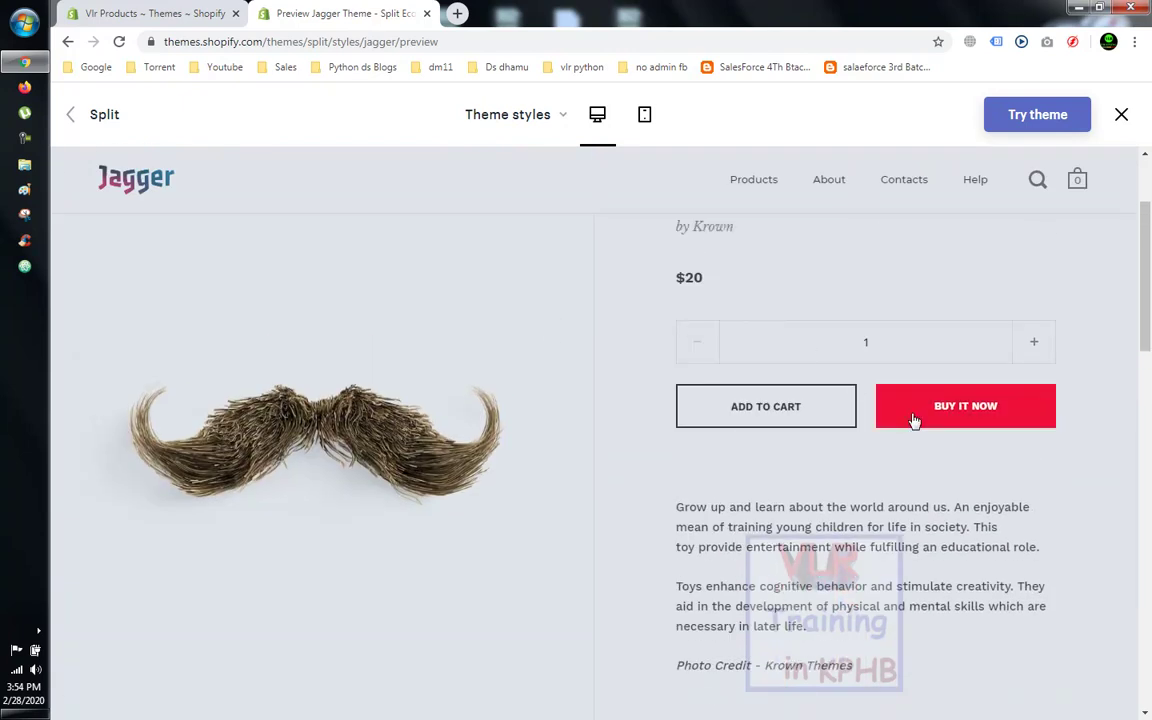
{"action": "left_click", "coordinate": [766, 406]}
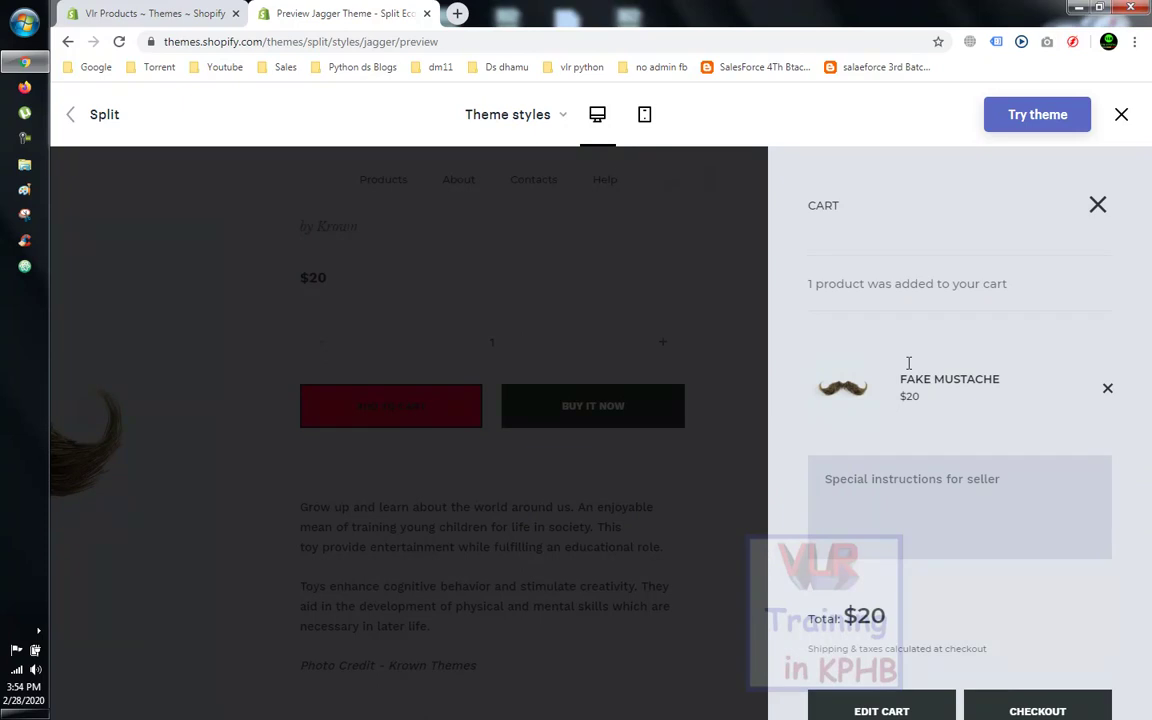
- Proceed from the demo cart to checkout and view the contact and shipping form with the order summary
{"action": "scroll", "coordinate": [908, 362], "scroll_direction": "down", "scroll_amount": 2}
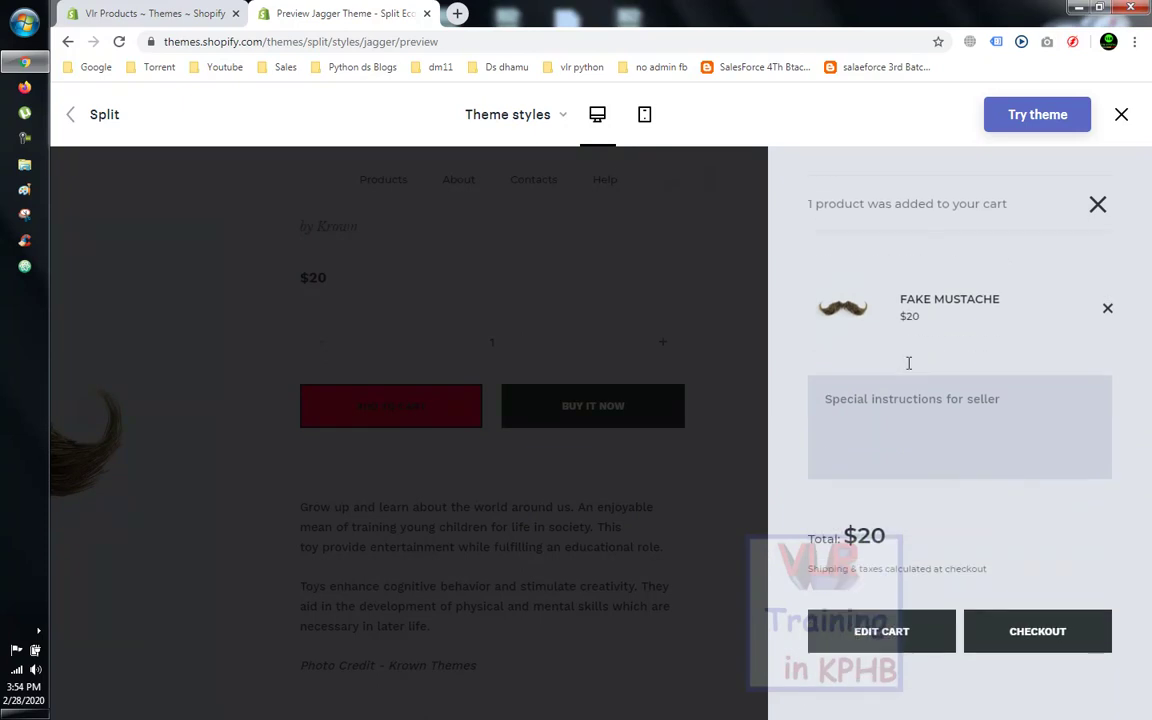
{"action": "left_click", "coordinate": [1055, 637]}
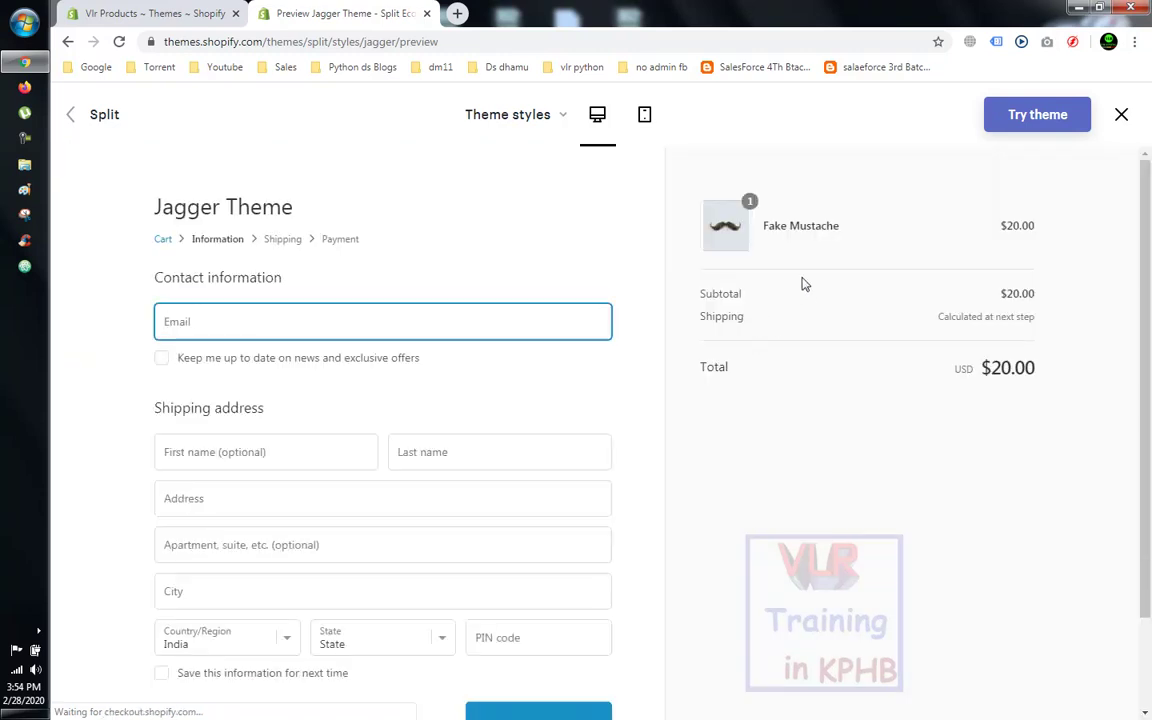
{"action": "scroll", "coordinate": [805, 283], "scroll_direction": "down", "scroll_amount": 1}
{"action": "scroll", "coordinate": [805, 283], "scroll_direction": "up", "scroll_amount": 1}
- Return to the Vlr Products store admin and review the current theme, theme library and theme store options
{"action": "left_click", "coordinate": [148, 14]}
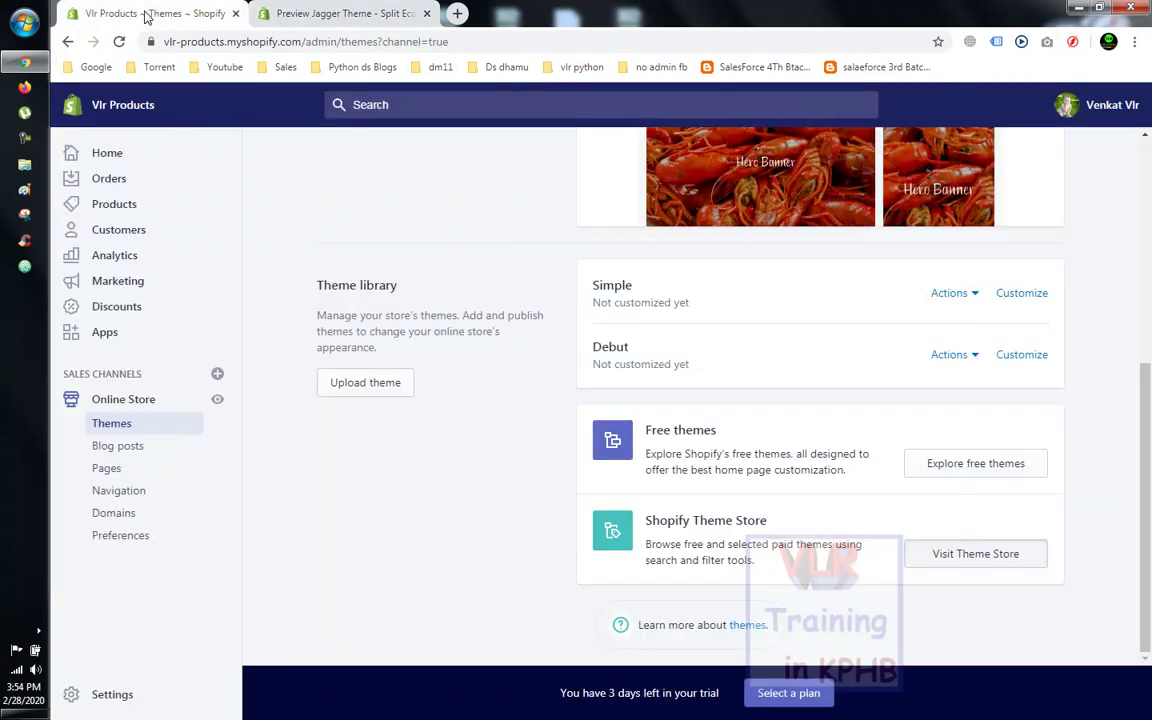
{"action": "scroll", "coordinate": [538, 326], "scroll_direction": "up", "scroll_amount": 5}
{"action": "scroll", "coordinate": [535, 324], "scroll_direction": "down", "scroll_amount": 5}
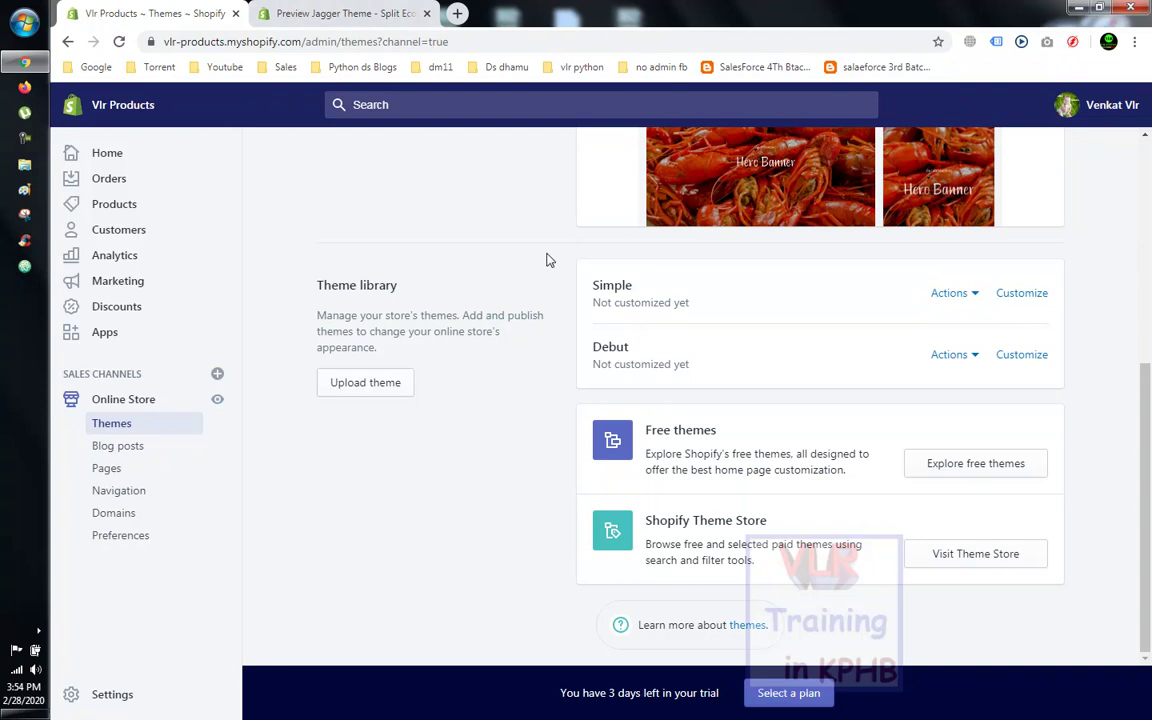
{"action": "scroll", "coordinate": [547, 258], "scroll_direction": "up", "scroll_amount": 3}
{"action": "scroll", "coordinate": [548, 257], "scroll_direction": "up", "scroll_amount": 2}
{"action": "scroll", "coordinate": [550, 250], "scroll_direction": "down", "scroll_amount": 3}
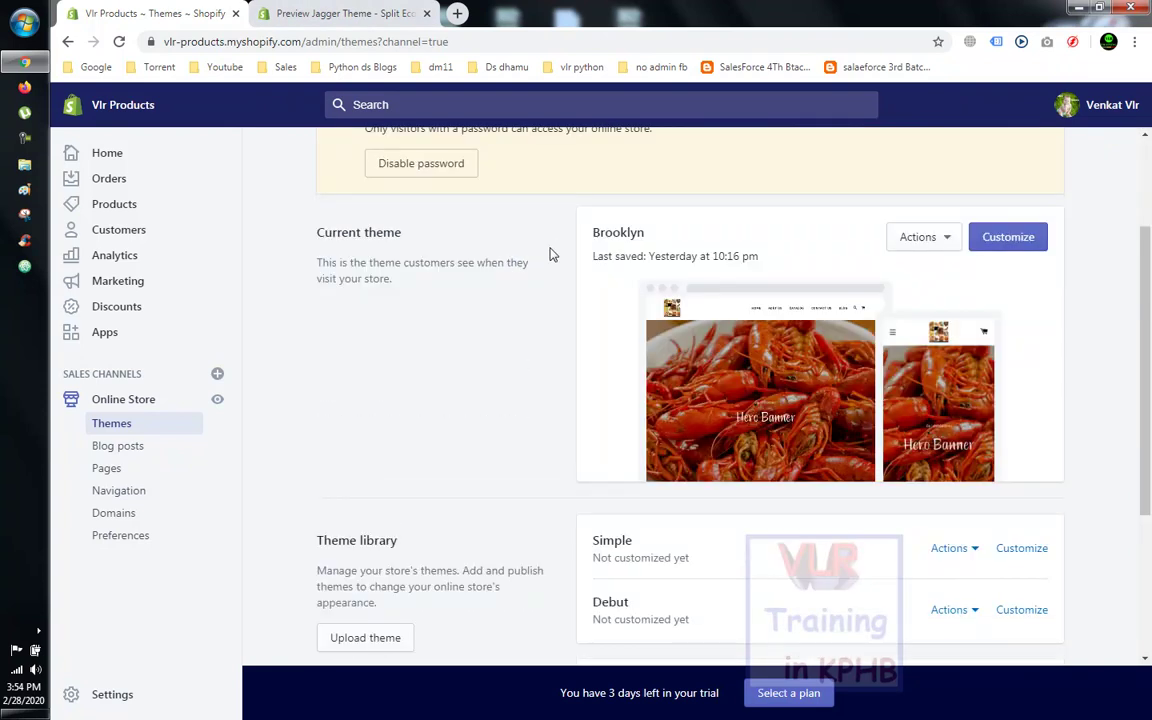
{"action": "scroll", "coordinate": [499, 300], "scroll_direction": "down", "scroll_amount": 3}
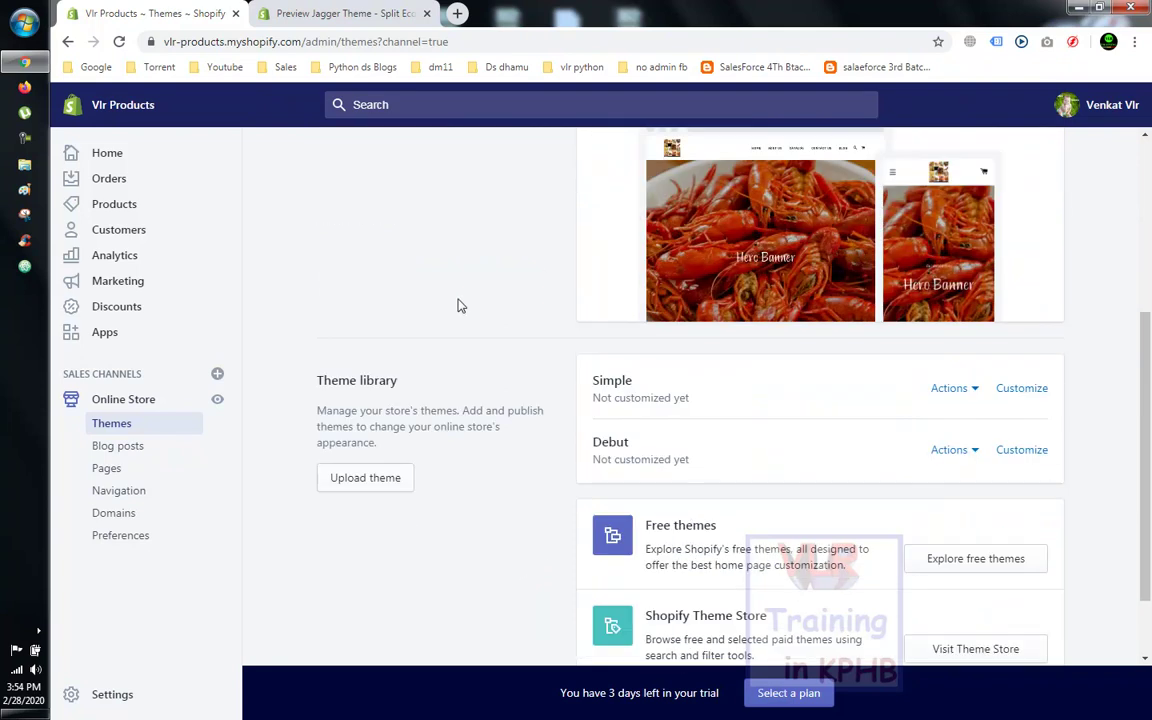
{"action": "scroll", "coordinate": [468, 320], "scroll_direction": "up", "scroll_amount": 6}
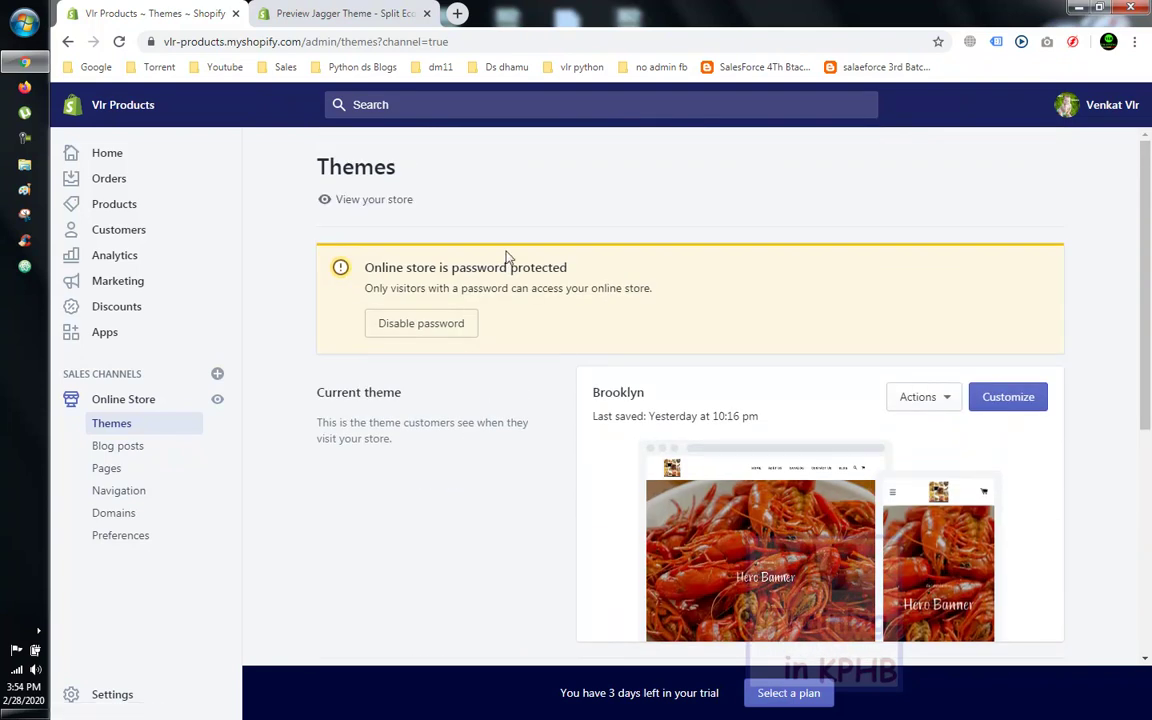
{"action": "scroll", "coordinate": [507, 257], "scroll_direction": "down", "scroll_amount": 2}
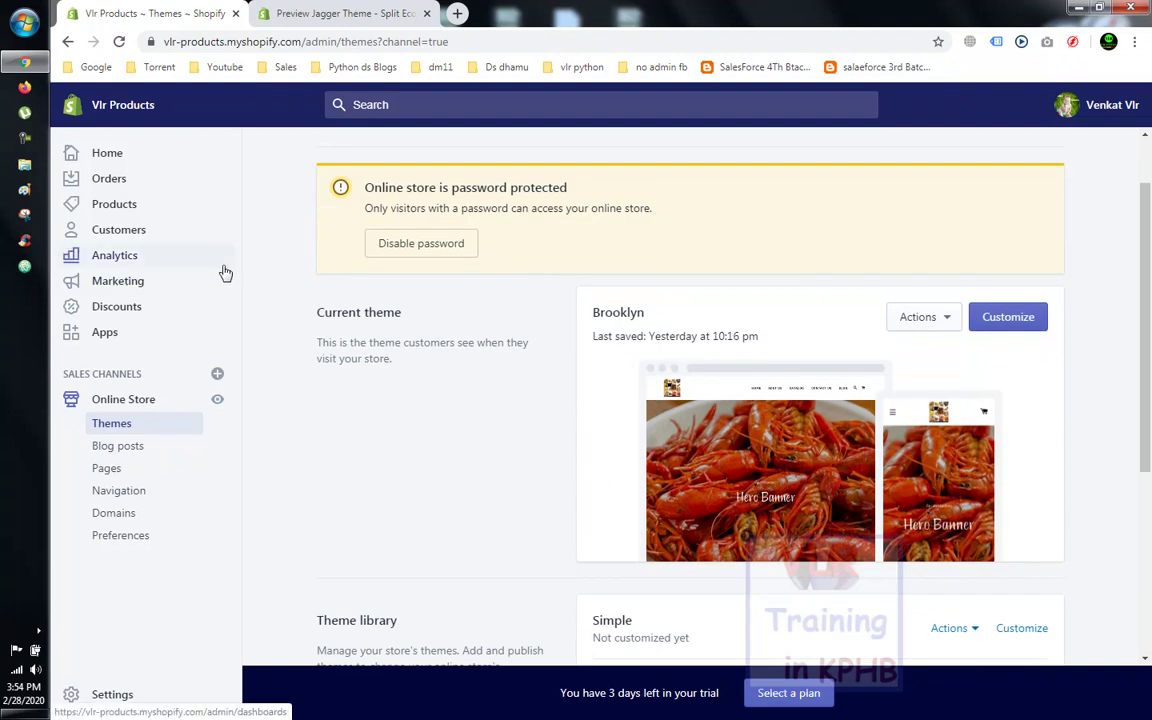
- Go to the store's product list and start adding a new product
{"action": "left_click", "coordinate": [114, 206]}
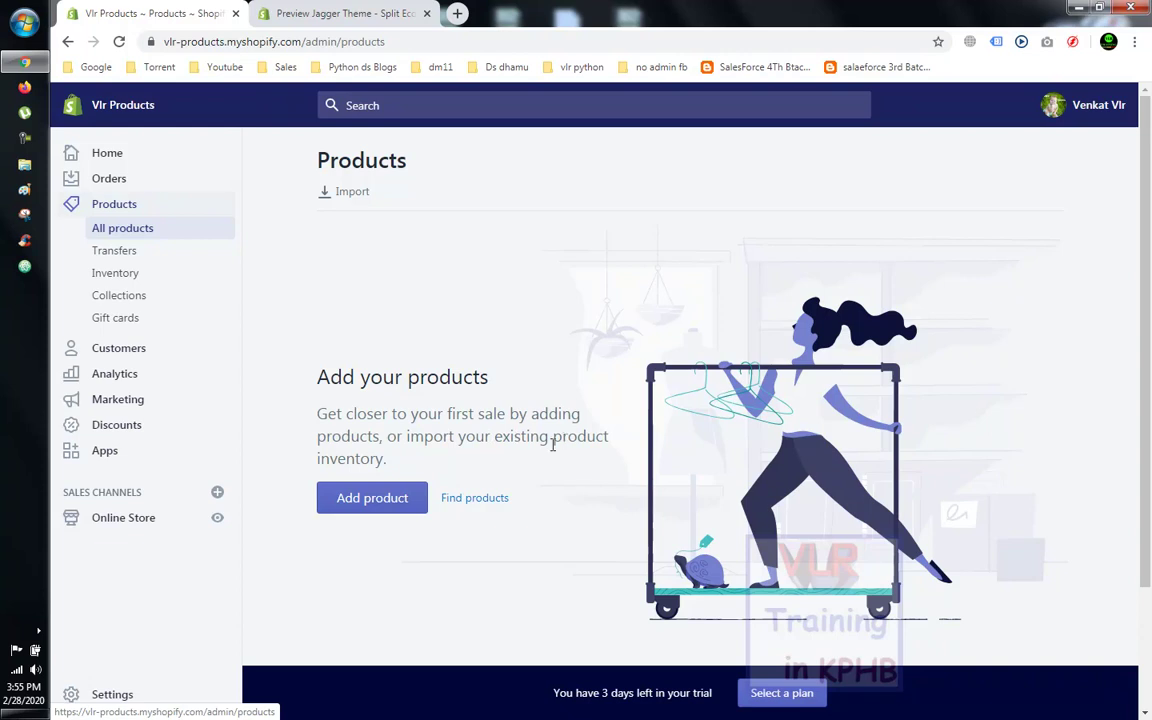
{"action": "left_click_drag", "start_coordinate": [398, 438], "coordinate": [433, 456]}
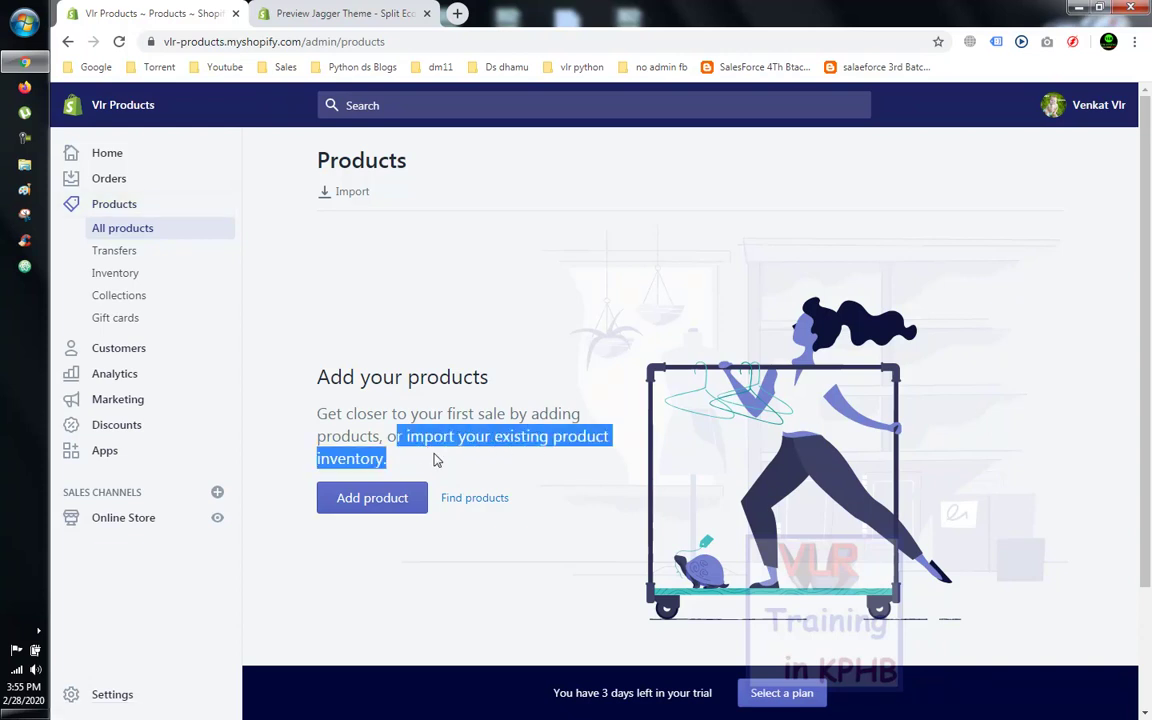
{"action": "left_click", "coordinate": [390, 404]}
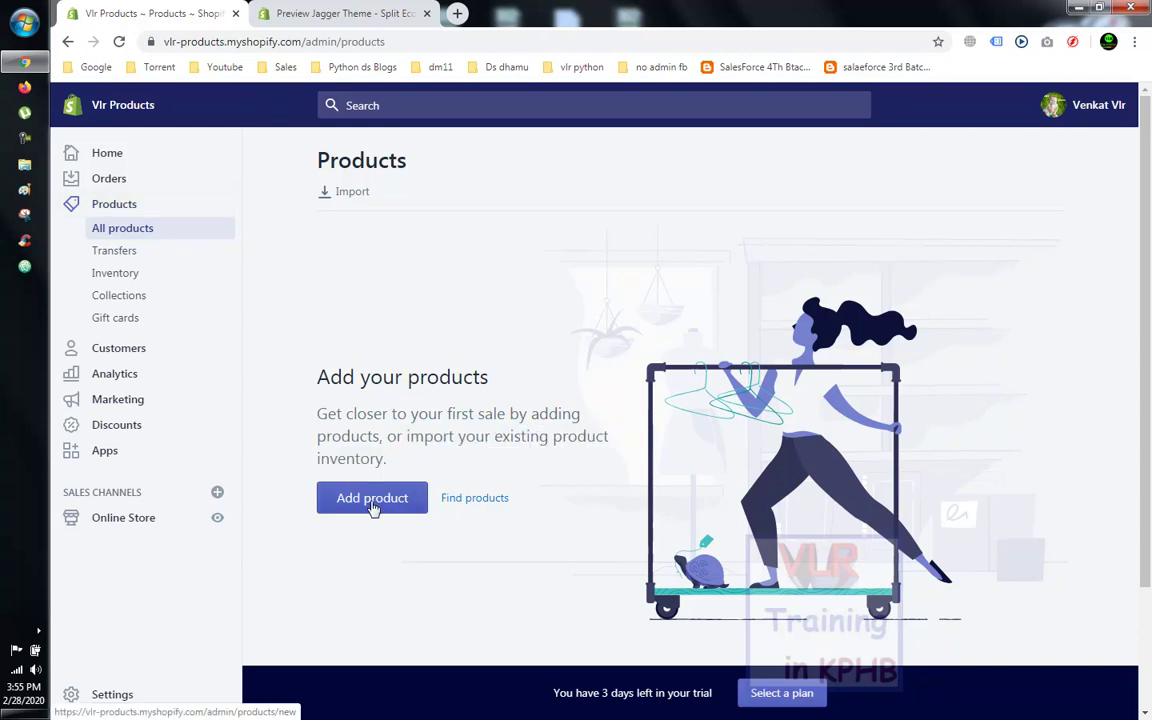
{"action": "left_click", "coordinate": [372, 500]}
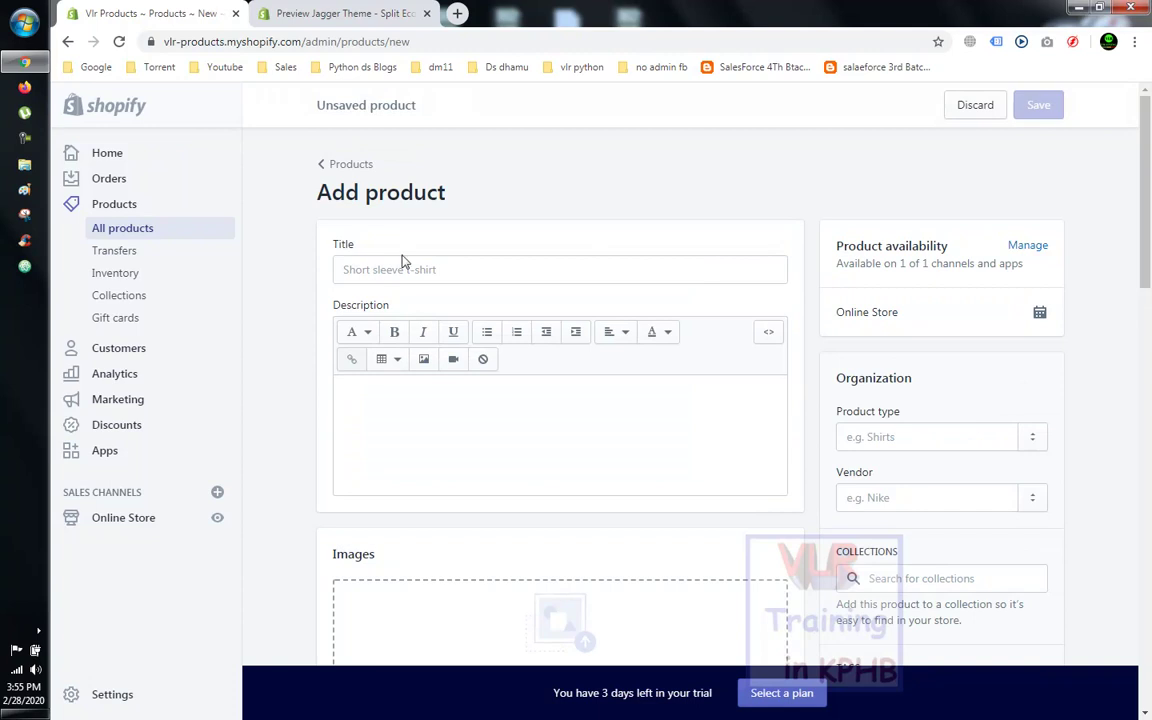
- Examine the new product form's description, image, pricing, inventory and shipping sections
{"action": "left_click", "coordinate": [412, 397]}
{"action": "scroll", "coordinate": [411, 398], "scroll_direction": "down", "scroll_amount": 3}
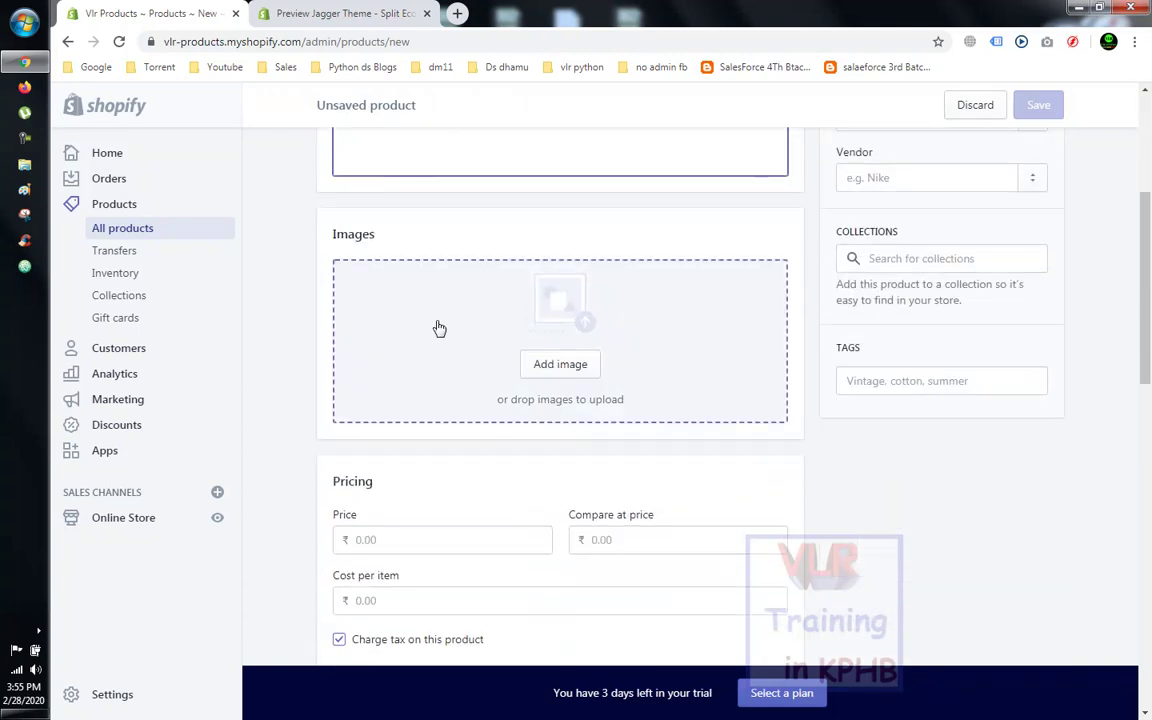
{"action": "scroll", "coordinate": [437, 328], "scroll_direction": "down", "scroll_amount": 2}
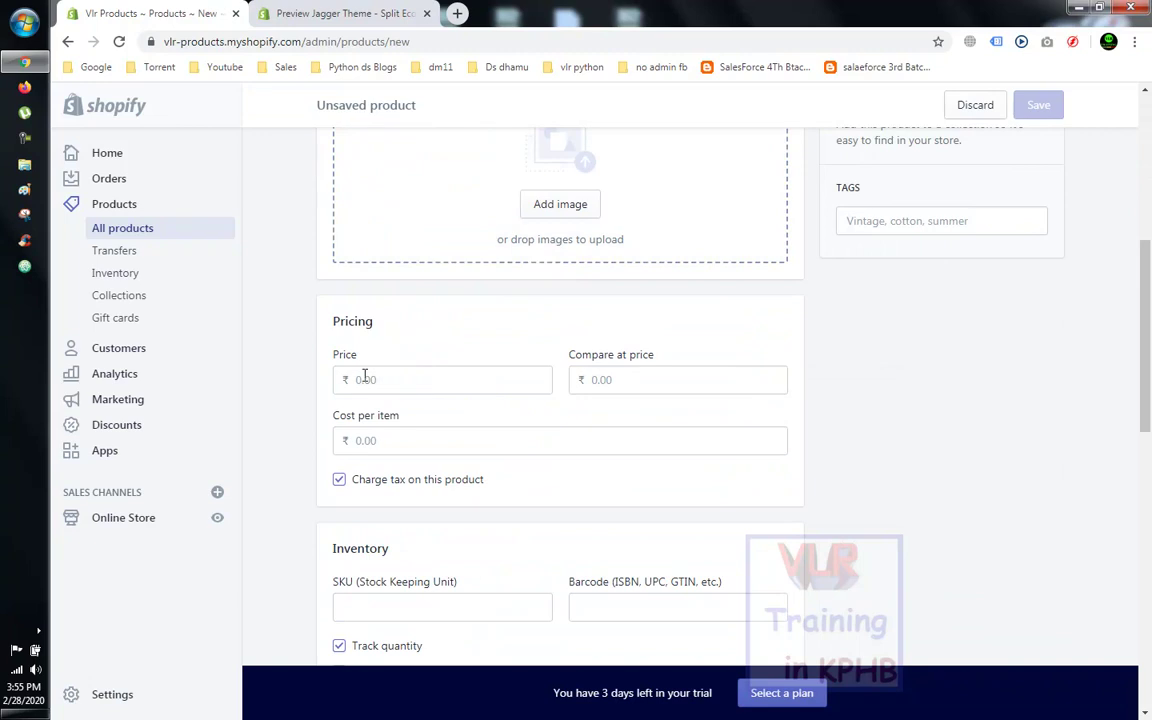
{"action": "scroll", "coordinate": [435, 425], "scroll_direction": "down", "scroll_amount": 3}
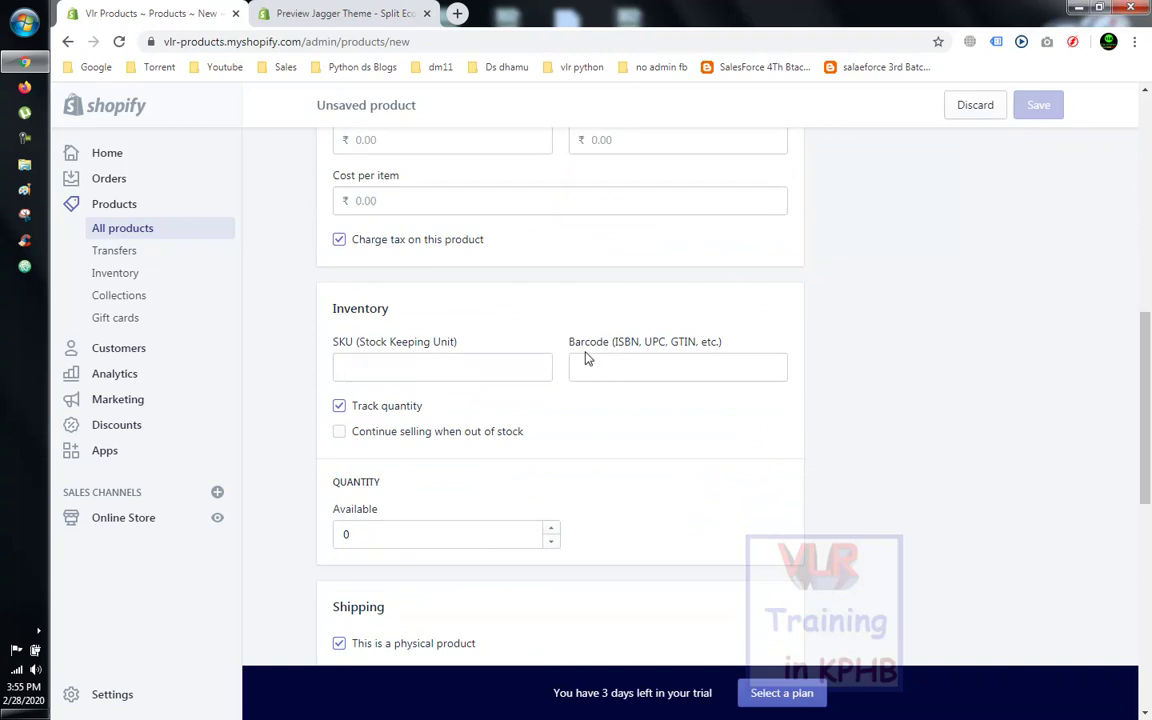
{"action": "scroll", "coordinate": [525, 414], "scroll_direction": "down", "scroll_amount": 1}
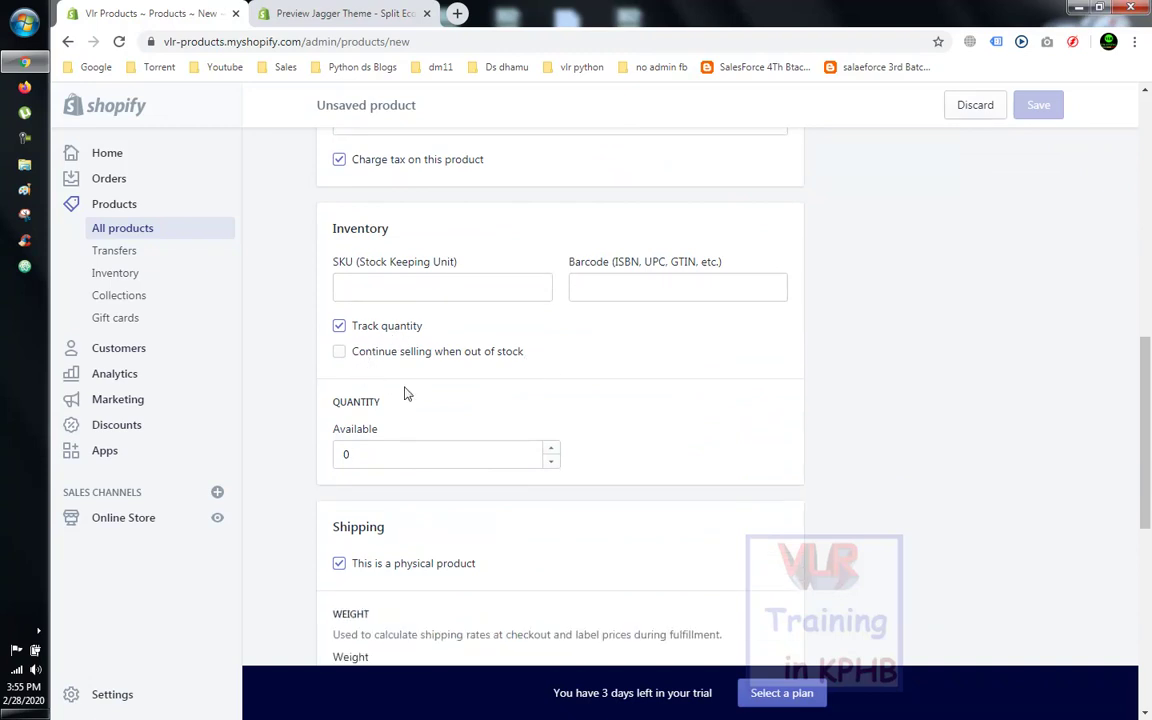
{"action": "scroll", "coordinate": [460, 414], "scroll_direction": "down", "scroll_amount": 1}
{"action": "scroll", "coordinate": [460, 414], "scroll_direction": "down", "scroll_amount": 2}
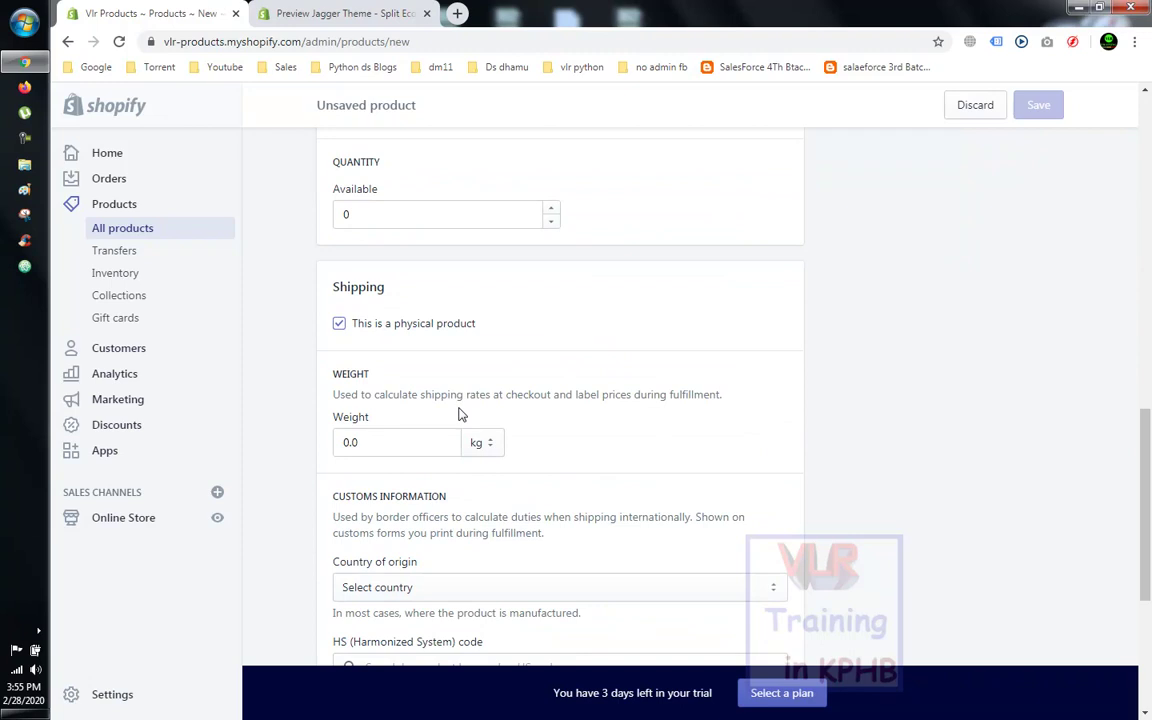
- Examine the new product form's customs information, variants, search engine listing and organization sections
{"action": "scroll", "coordinate": [460, 414], "scroll_direction": "down", "scroll_amount": 2}
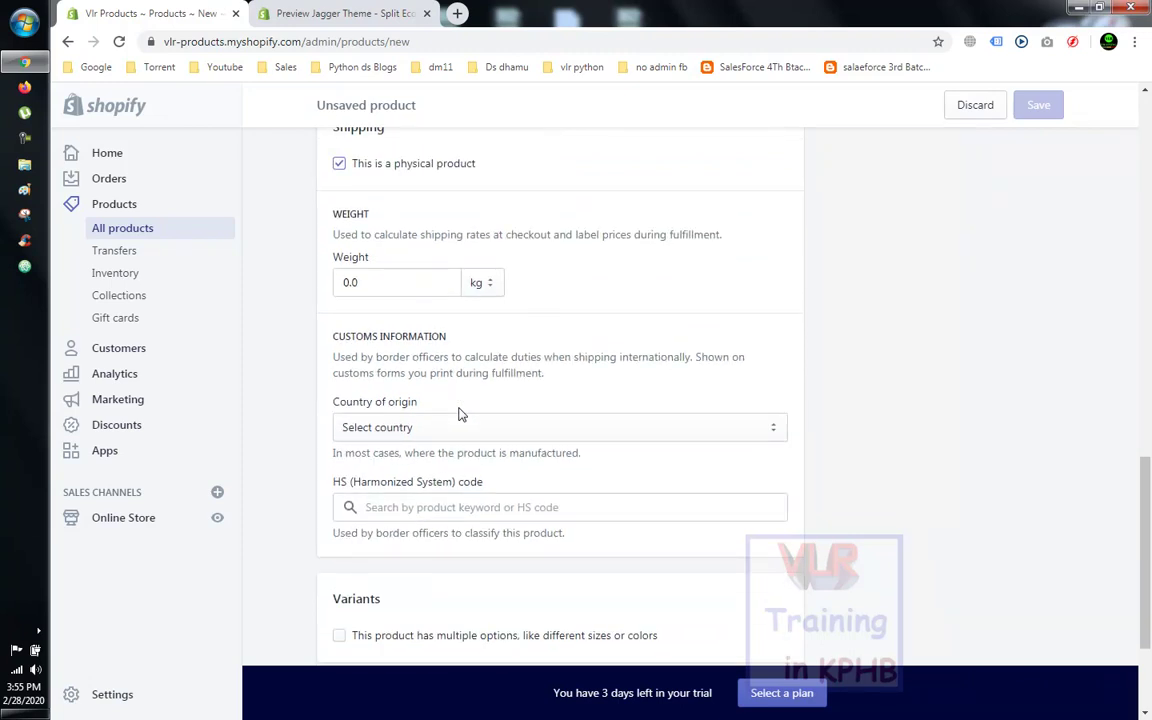
{"action": "scroll", "coordinate": [460, 414], "scroll_direction": "down", "scroll_amount": 2}
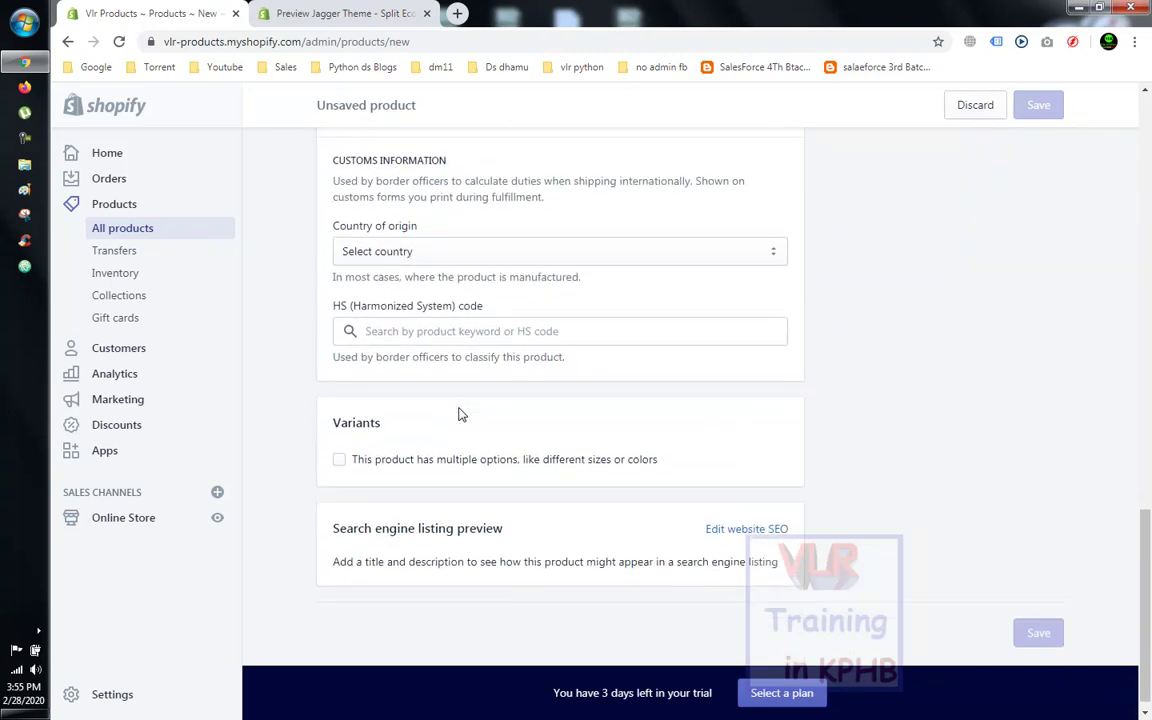
{"action": "scroll", "coordinate": [476, 412], "scroll_direction": "up", "scroll_amount": 15}
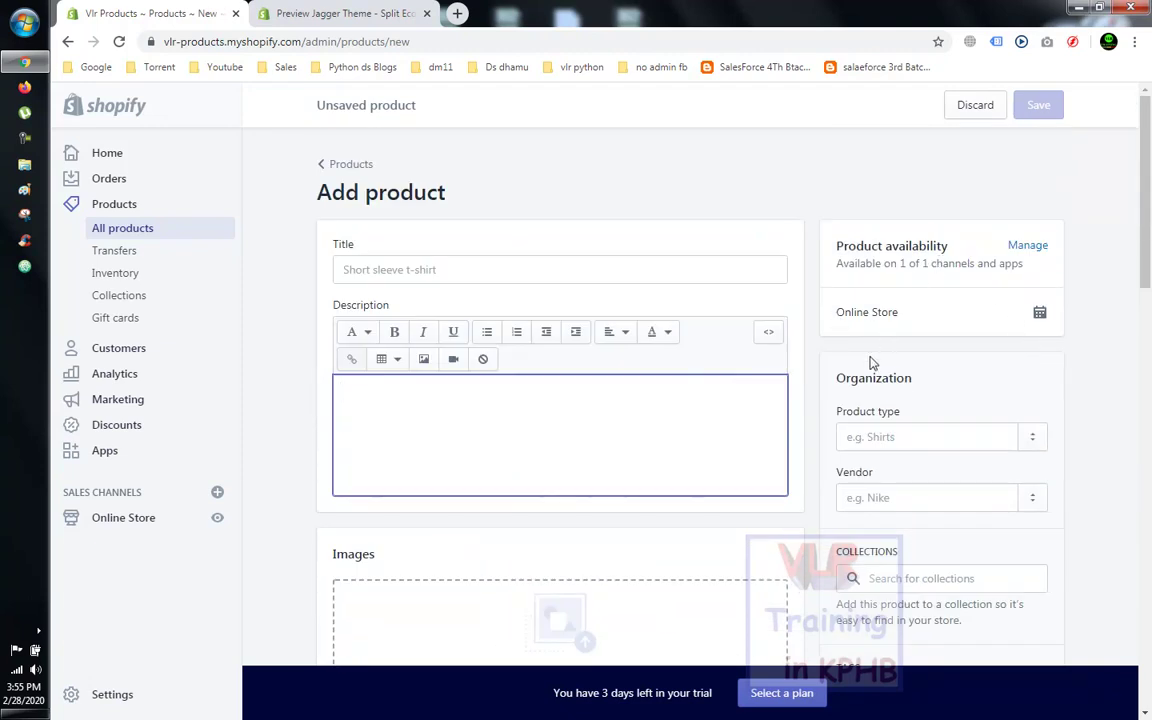
{"action": "scroll", "coordinate": [873, 382], "scroll_direction": "down", "scroll_amount": 2}
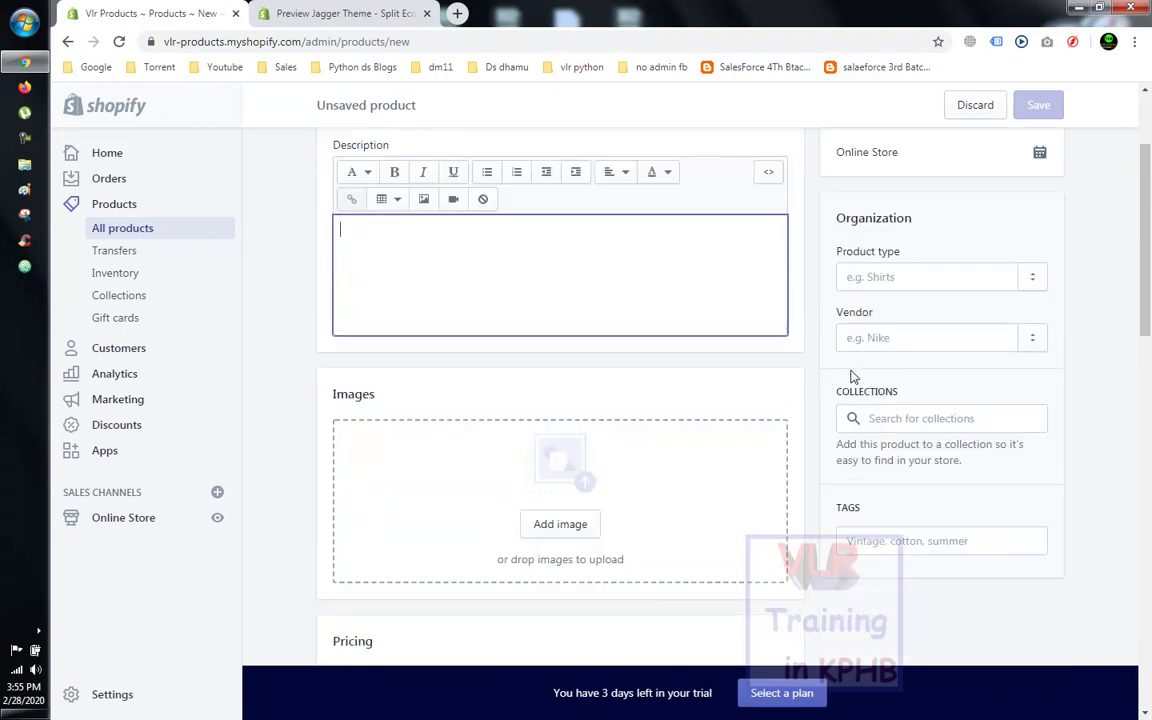
{"action": "scroll", "coordinate": [853, 376], "scroll_direction": "down", "scroll_amount": 1}
{"action": "scroll", "coordinate": [852, 374], "scroll_direction": "up", "scroll_amount": 3}
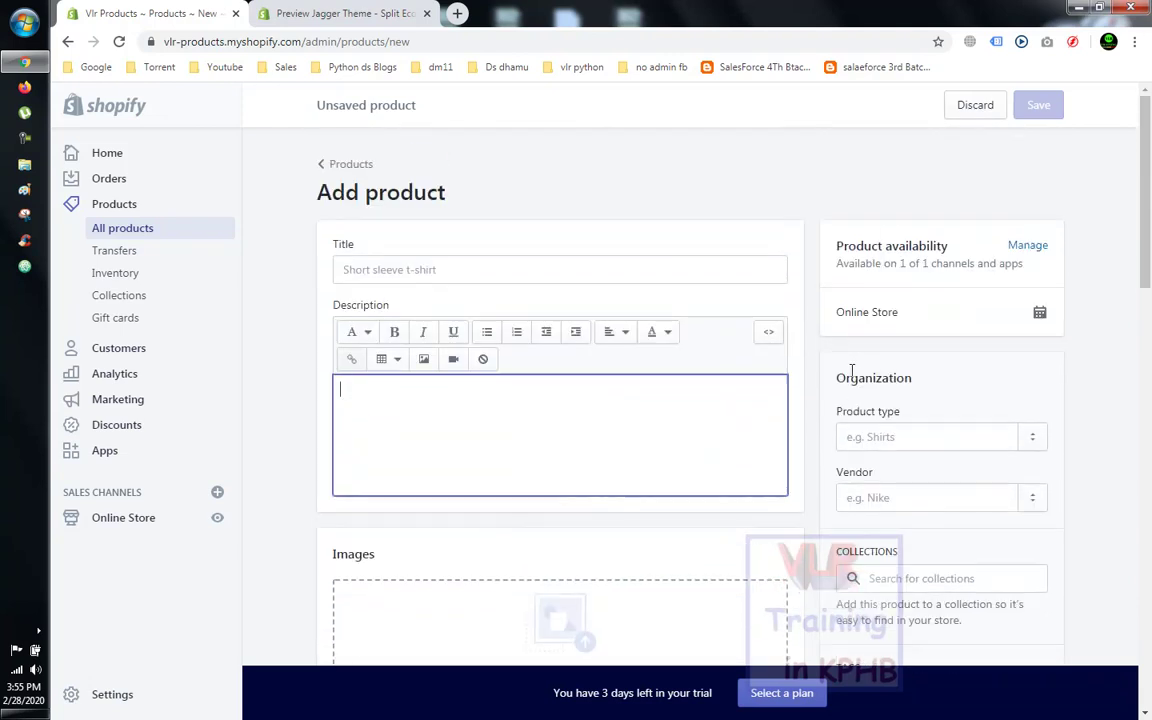
- Copy the full line starting "Sea Crab (Medium) - Cleaned & Whole, 500 g" from Notepad into the new product's title
{"action": "left_click", "coordinate": [482, 276]}
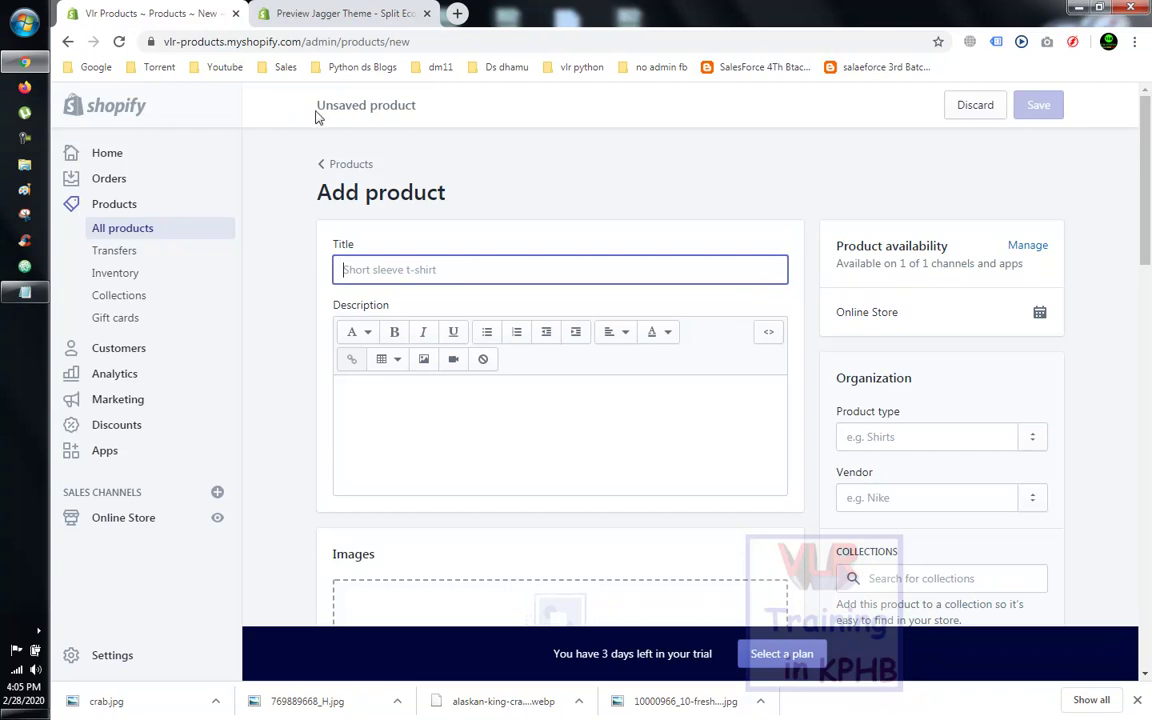
{"action": "left_click", "coordinate": [22, 266]}
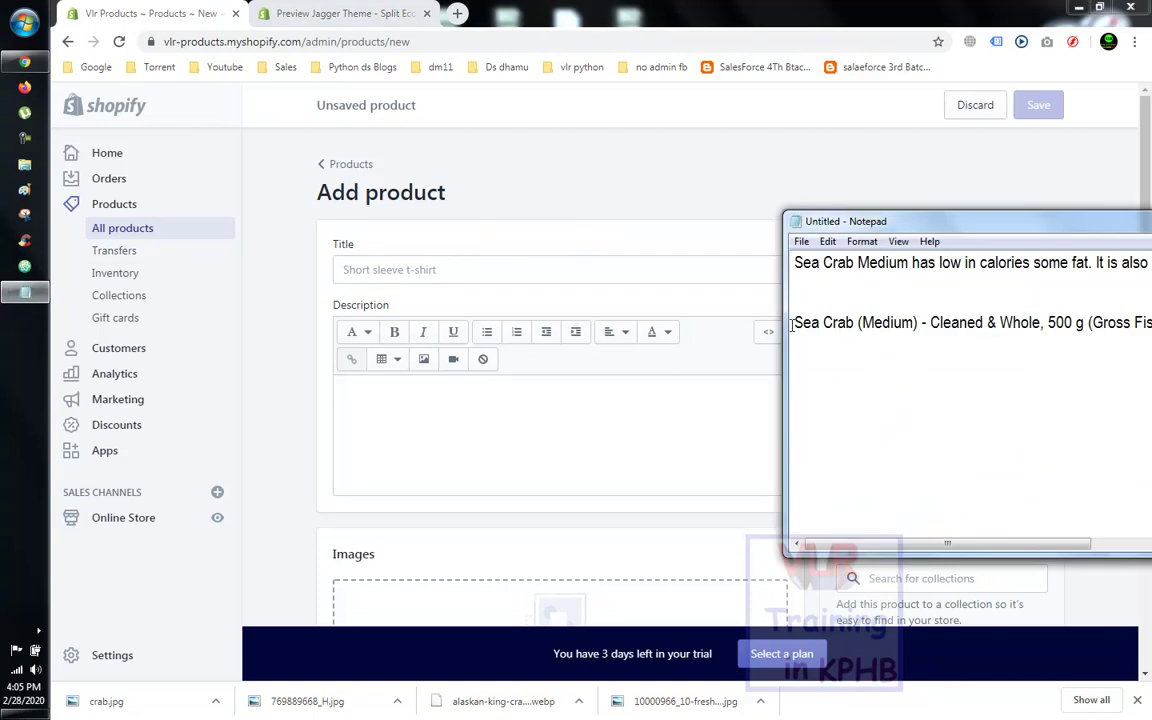
{"action": "left_click_drag", "start_coordinate": [791, 325], "coordinate": [1150, 302]}
{"action": "left_click_drag", "start_coordinate": [918, 222], "coordinate": [475, 214]}
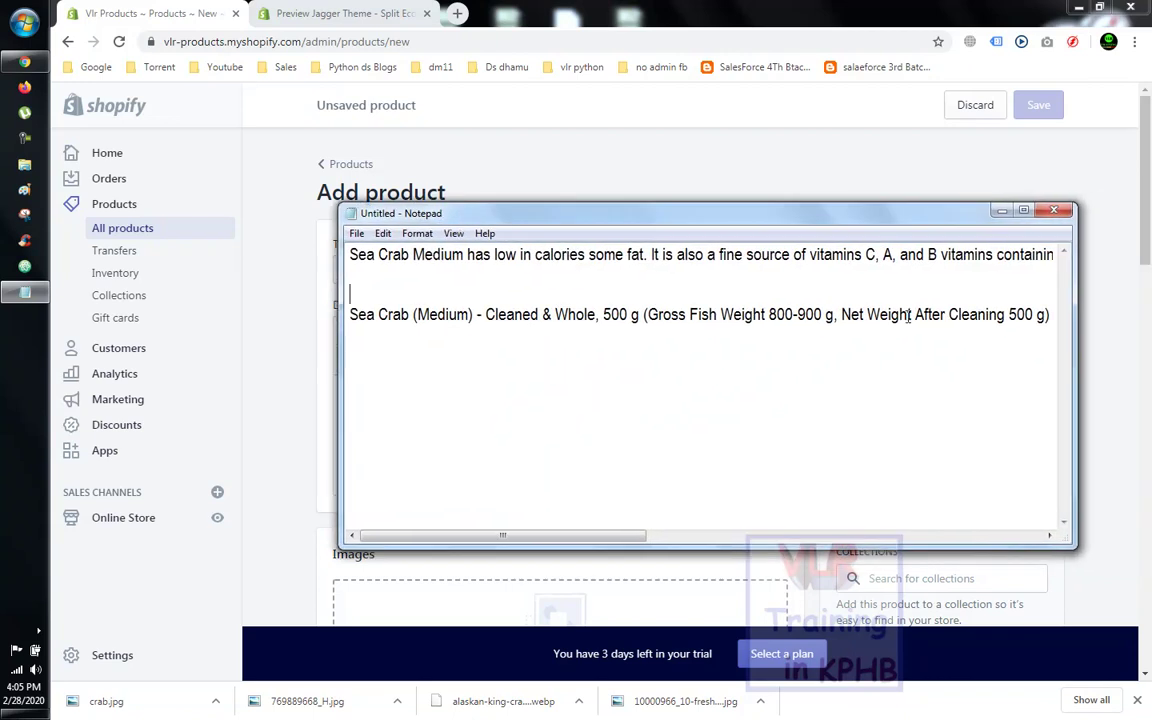
{"action": "left_click", "coordinate": [1024, 211]}
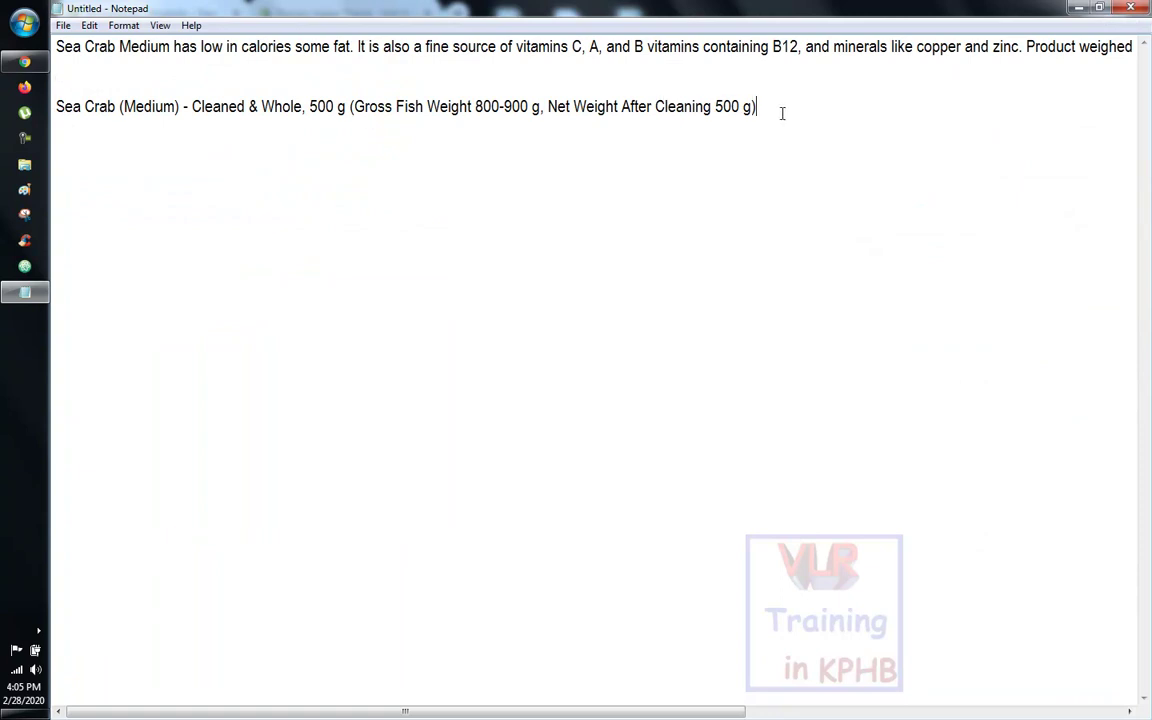
{"action": "left_click_drag", "start_coordinate": [785, 113], "coordinate": [52, 106]}
{"action": "key", "text": "ctrl+c"}
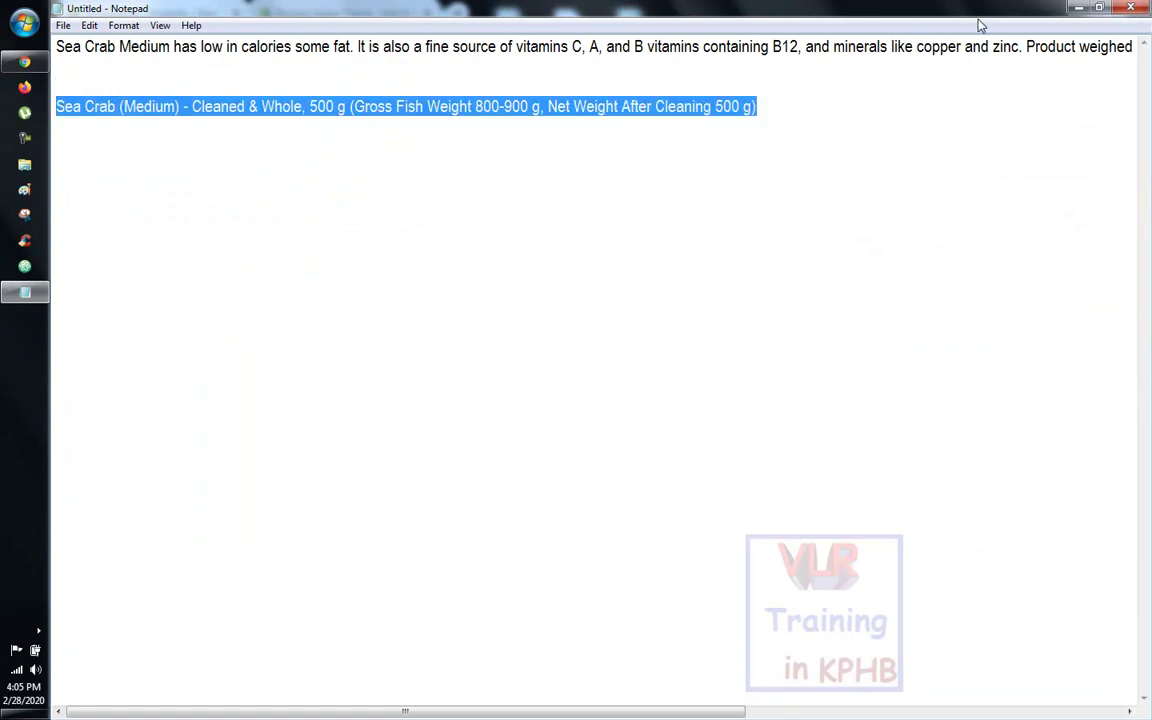
{"action": "left_click", "coordinate": [1079, 8]}
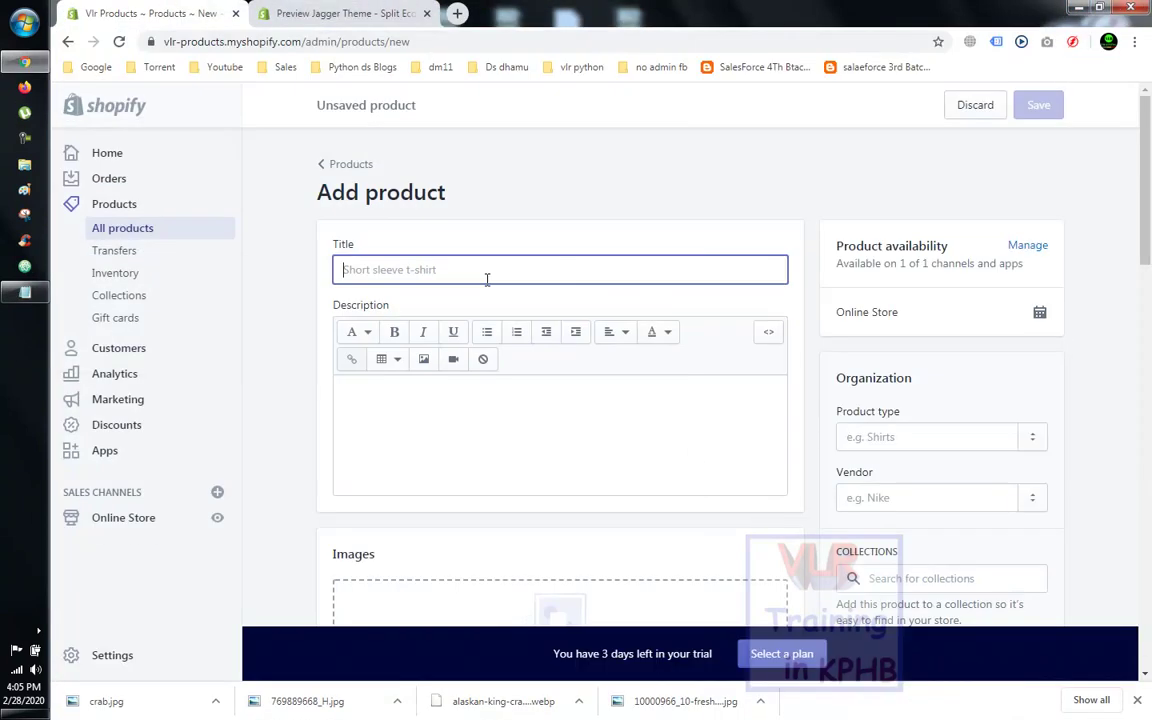
{"action": "key", "text": "ctrl+v"}
- Cut the whole paragraph starting "Sea Crab Medium has low in calories" from the Notepad file for the product description
{"action": "left_click", "coordinate": [417, 393]}
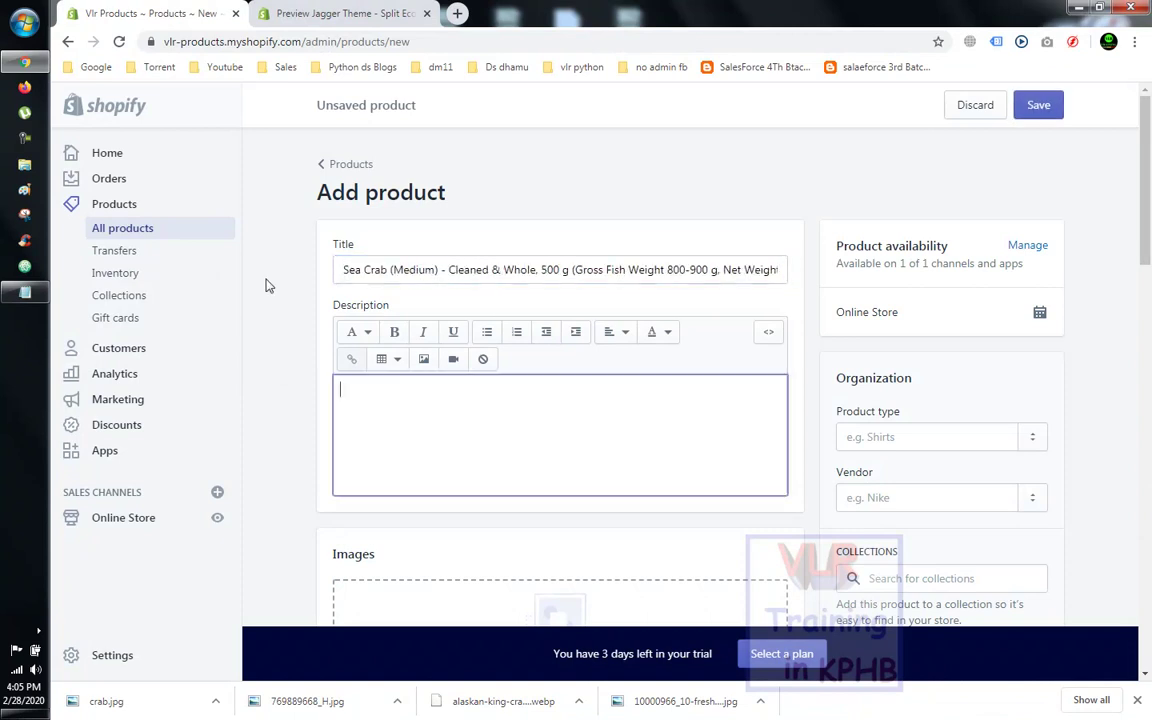
{"action": "left_click", "coordinate": [25, 291]}
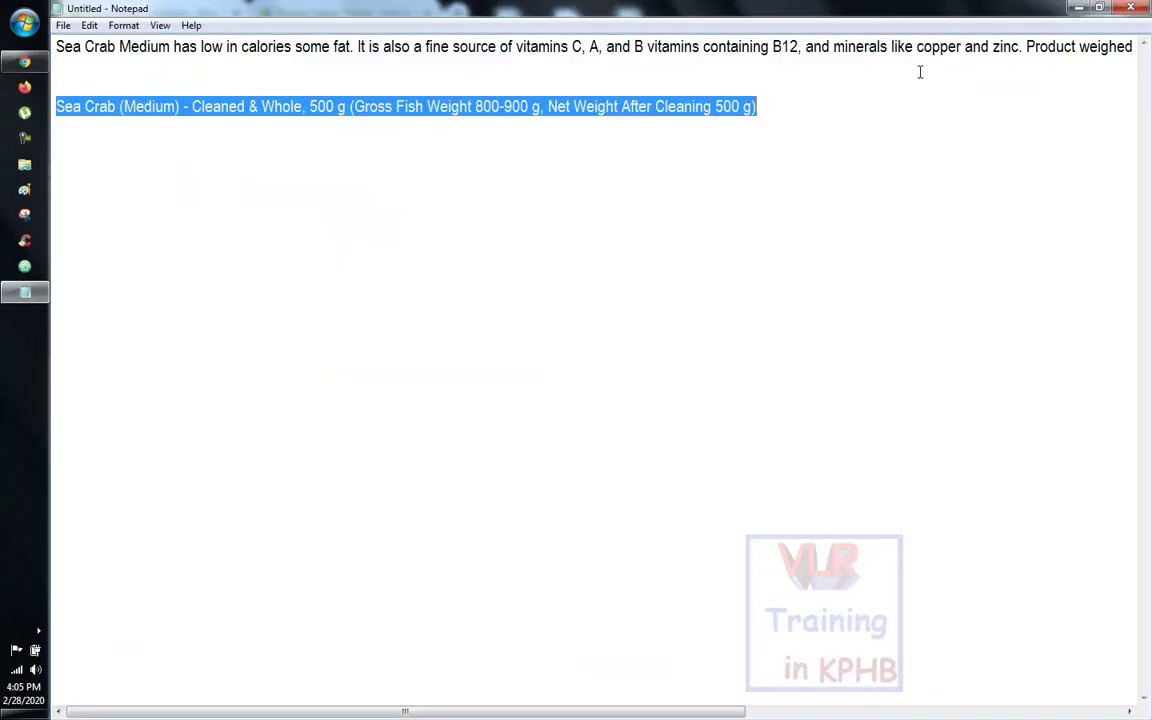
{"action": "left_click", "coordinate": [849, 47]}
{"action": "double_click", "coordinate": [849, 47]}
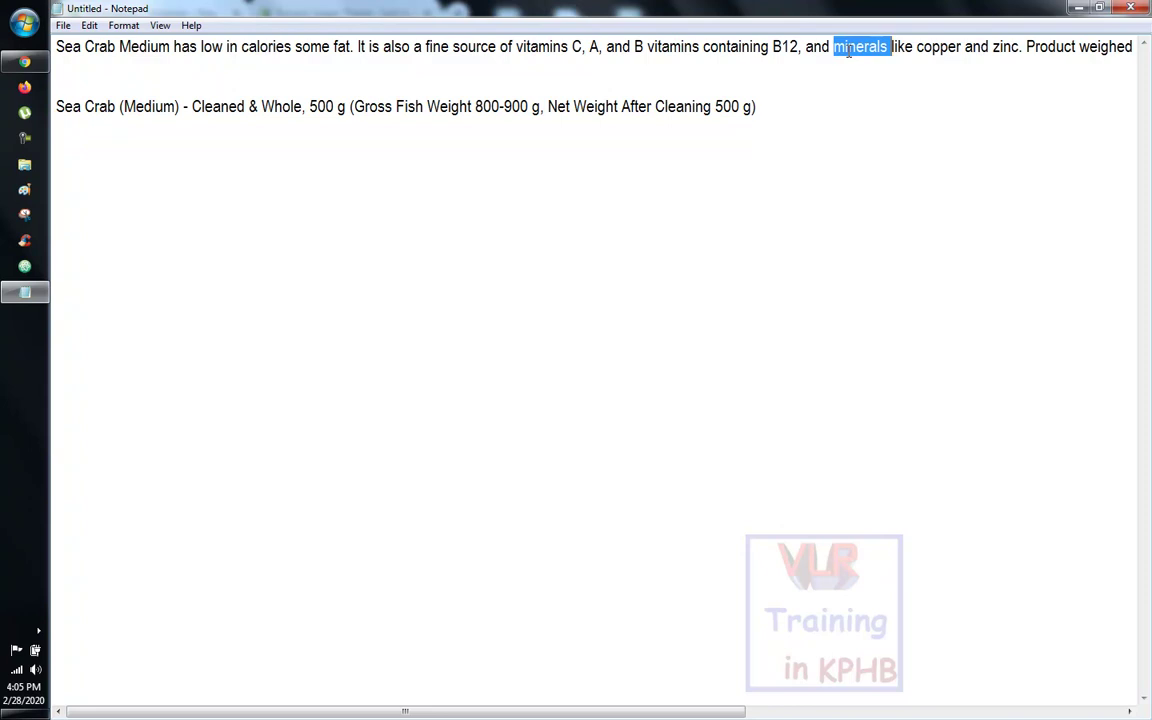
{"action": "left_click", "coordinate": [512, 52]}
{"action": "double_click", "coordinate": [510, 48]}
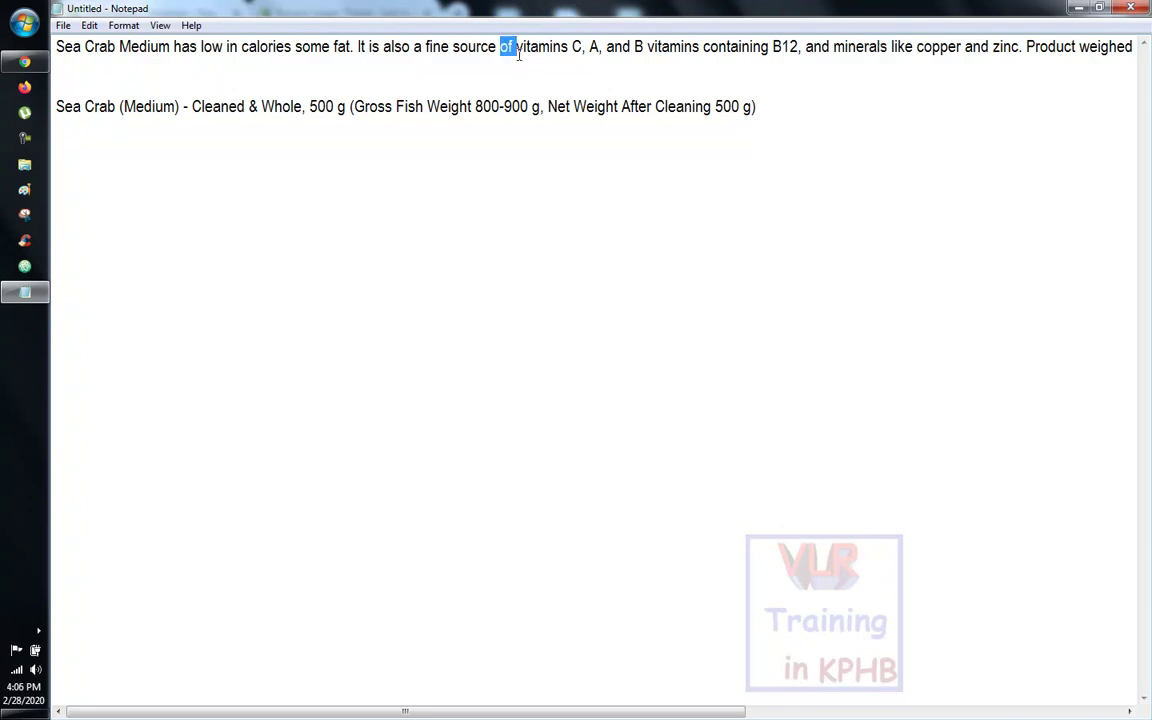
{"action": "left_click_drag", "start_coordinate": [56, 47], "coordinate": [1138, 47]}
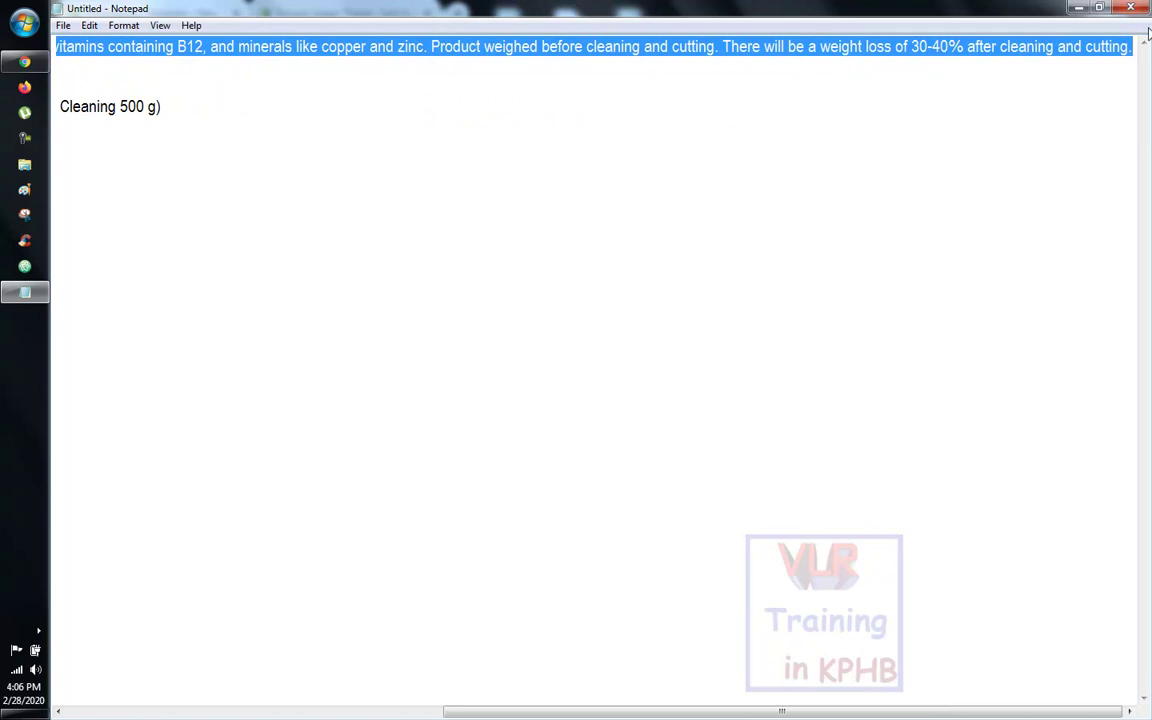
{"action": "key", "text": "ctrl+x"}
{"action": "left_click", "coordinate": [1078, 7]}
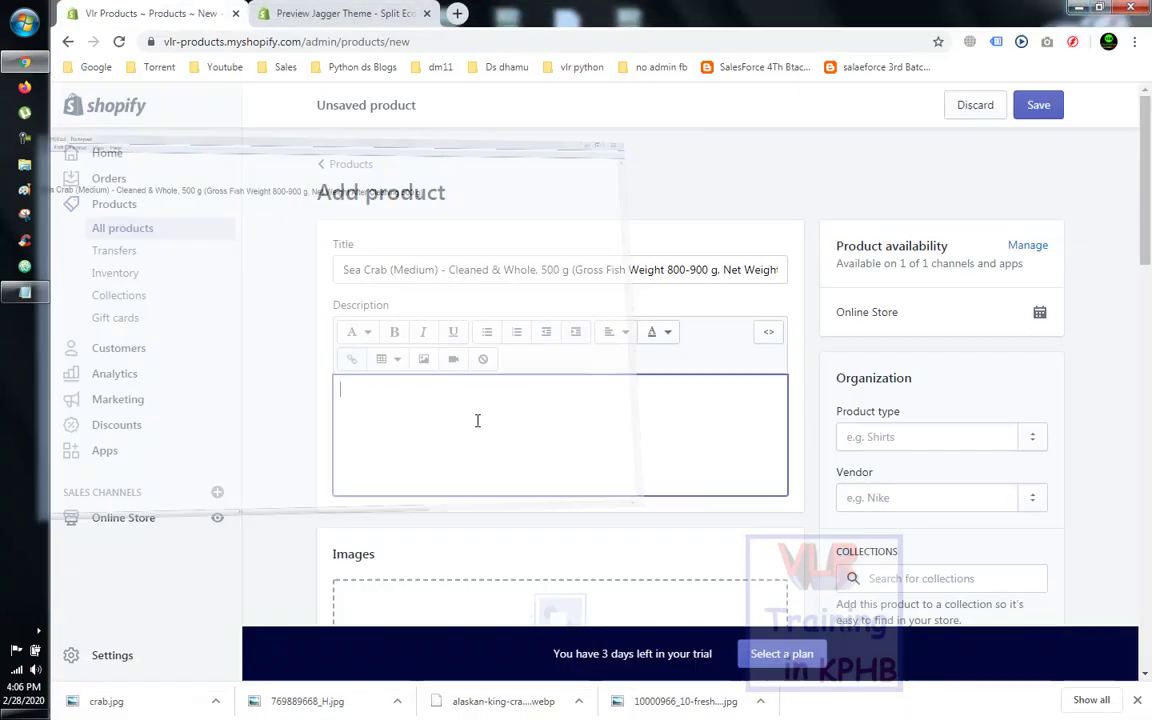
- Paste the cut sea crab paragraph into the product's description and add two new lines after it
{"action": "left_click", "coordinate": [443, 389]}
{"action": "key", "text": "ctrl+v"}
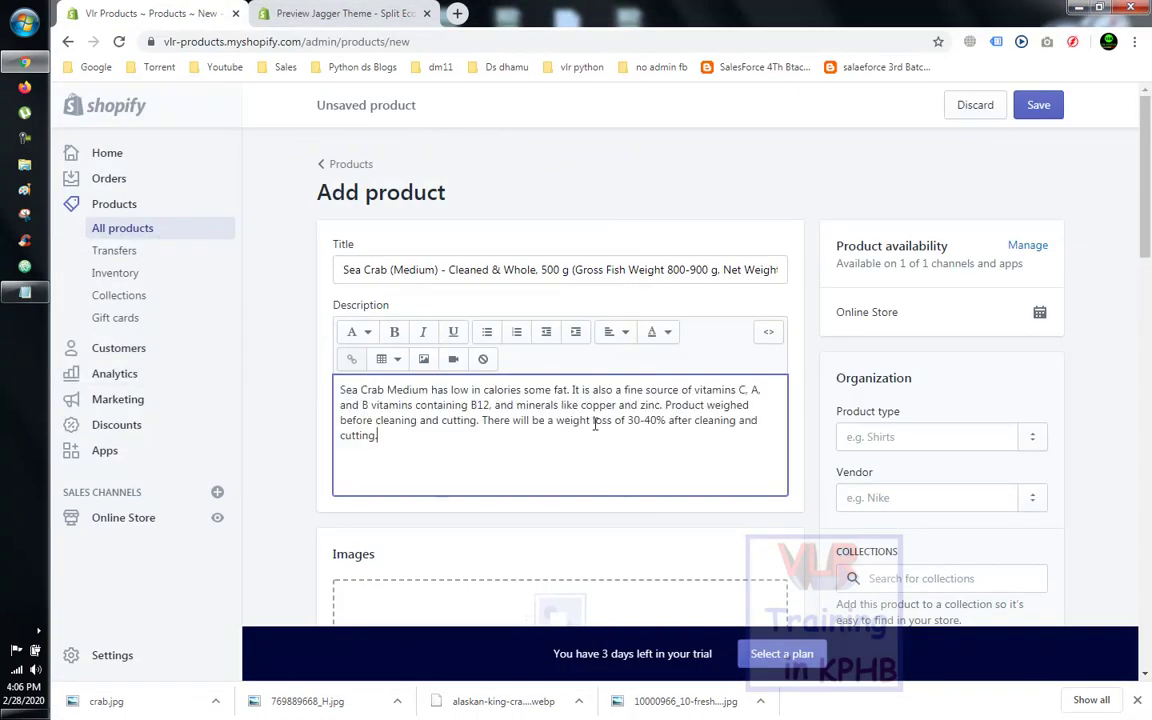
{"action": "key", "text": "Return"}
{"action": "key", "text": "Return"}
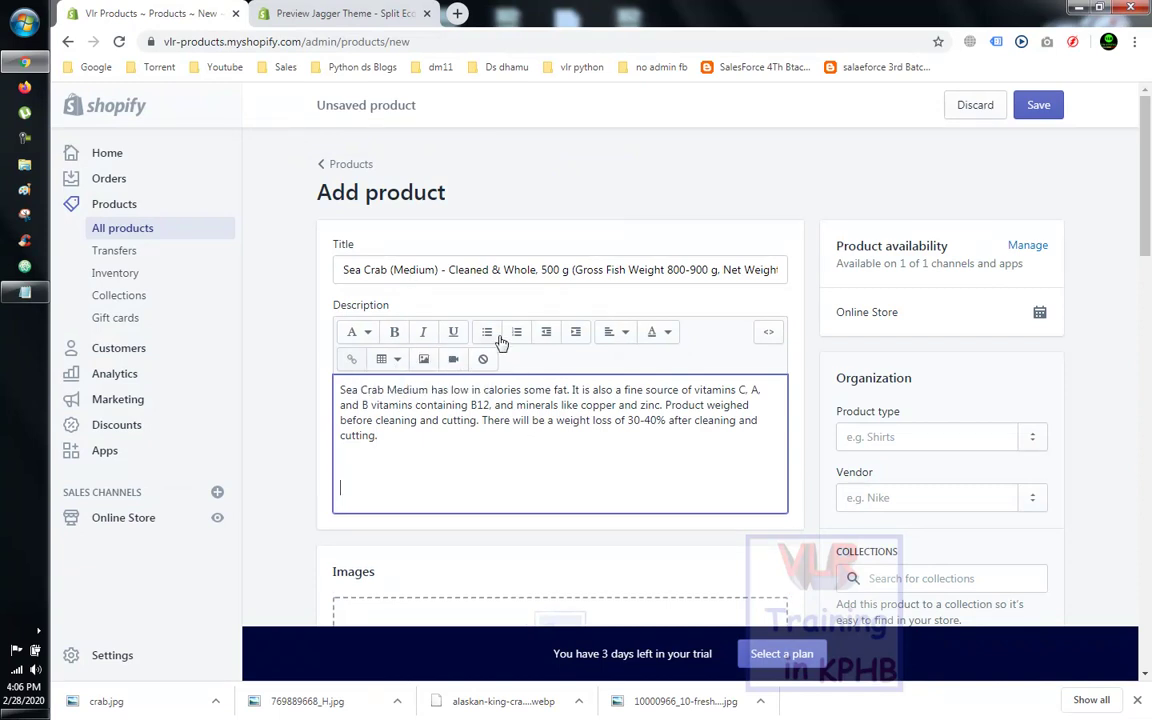
- Upload the desktop images crab, 769889668_H and 10000966_10-fresho-sea-crab-medium-cleaned-whole to the product
{"action": "scroll", "coordinate": [653, 400], "scroll_direction": "down", "scroll_amount": 3}
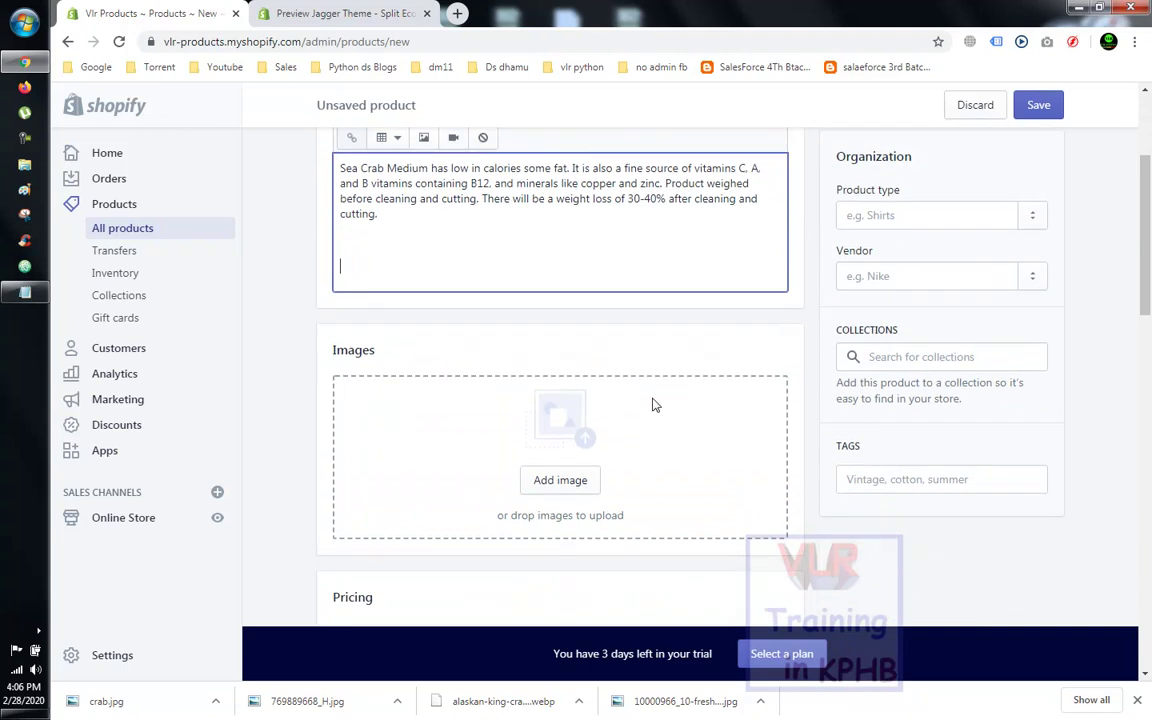
{"action": "left_click", "coordinate": [565, 398]}
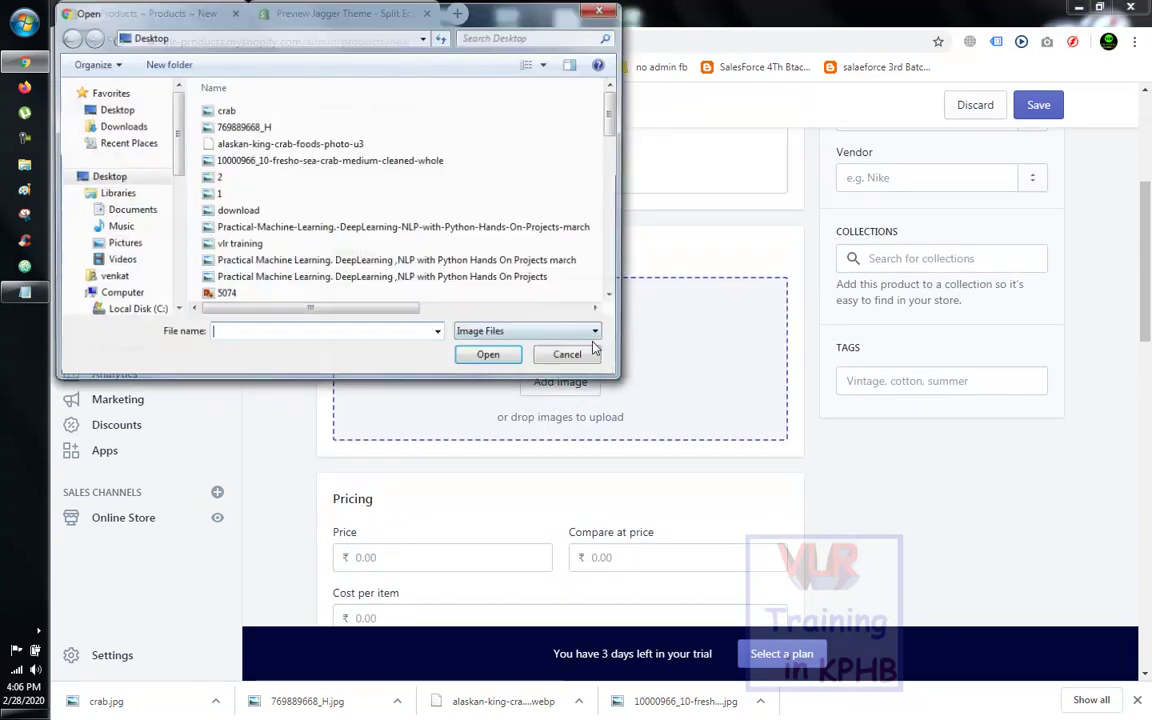
{"action": "left_click", "coordinate": [252, 112]}
{"action": "left_click", "coordinate": [253, 127], "text": "ctrl"}
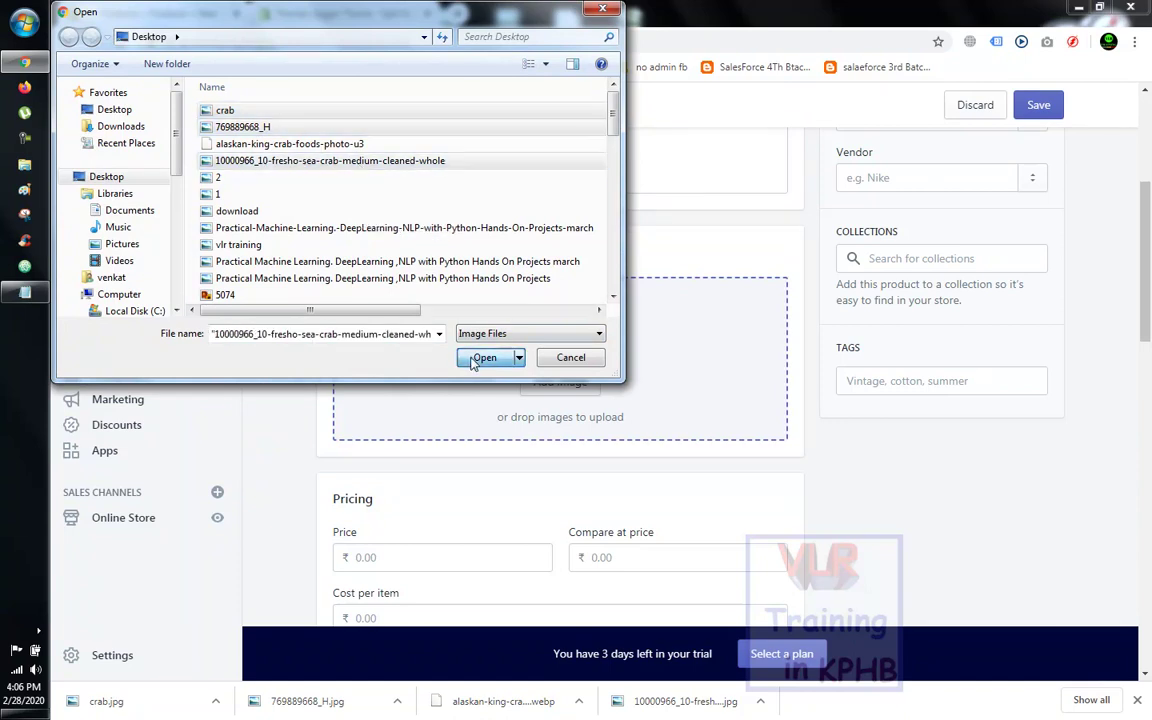
{"action": "left_click", "coordinate": [484, 358]}
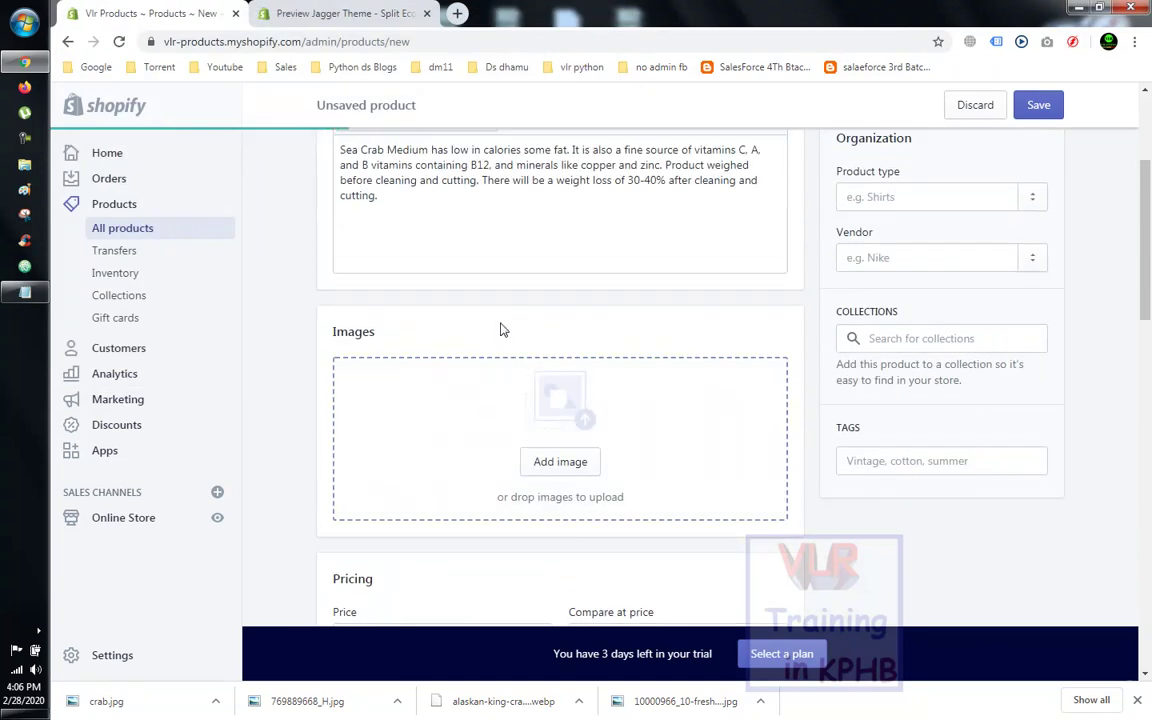
{"action": "scroll", "coordinate": [503, 330], "scroll_direction": "down", "scroll_amount": 1}
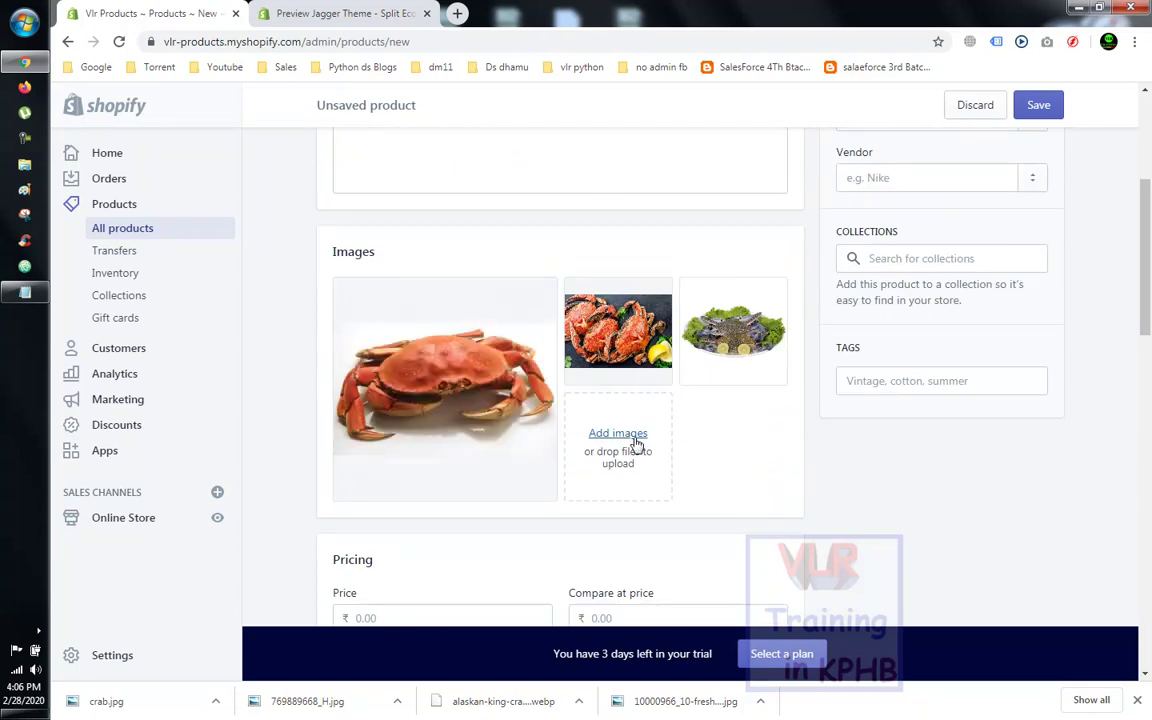
- Preview the third product image, the crabs on lettuce with lemon slices, and close the preview
{"action": "left_click_drag", "start_coordinate": [733, 330], "coordinate": [660, 338]}
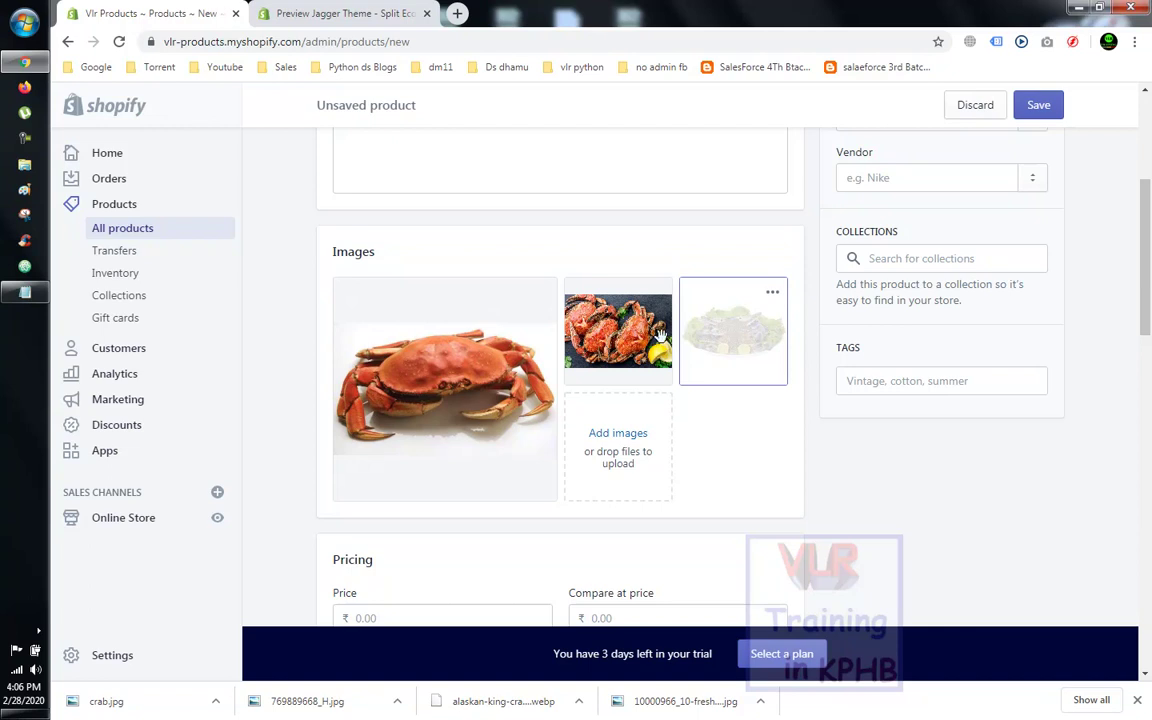
{"action": "left_click", "coordinate": [772, 293]}
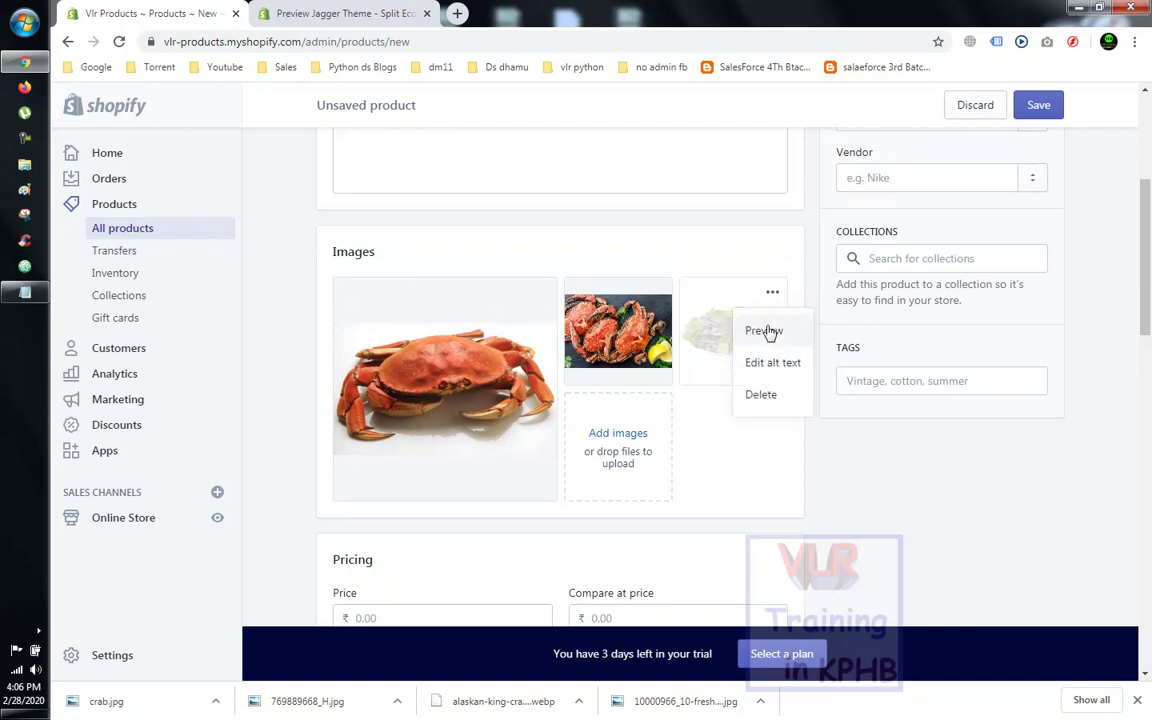
{"action": "left_click", "coordinate": [764, 331]}
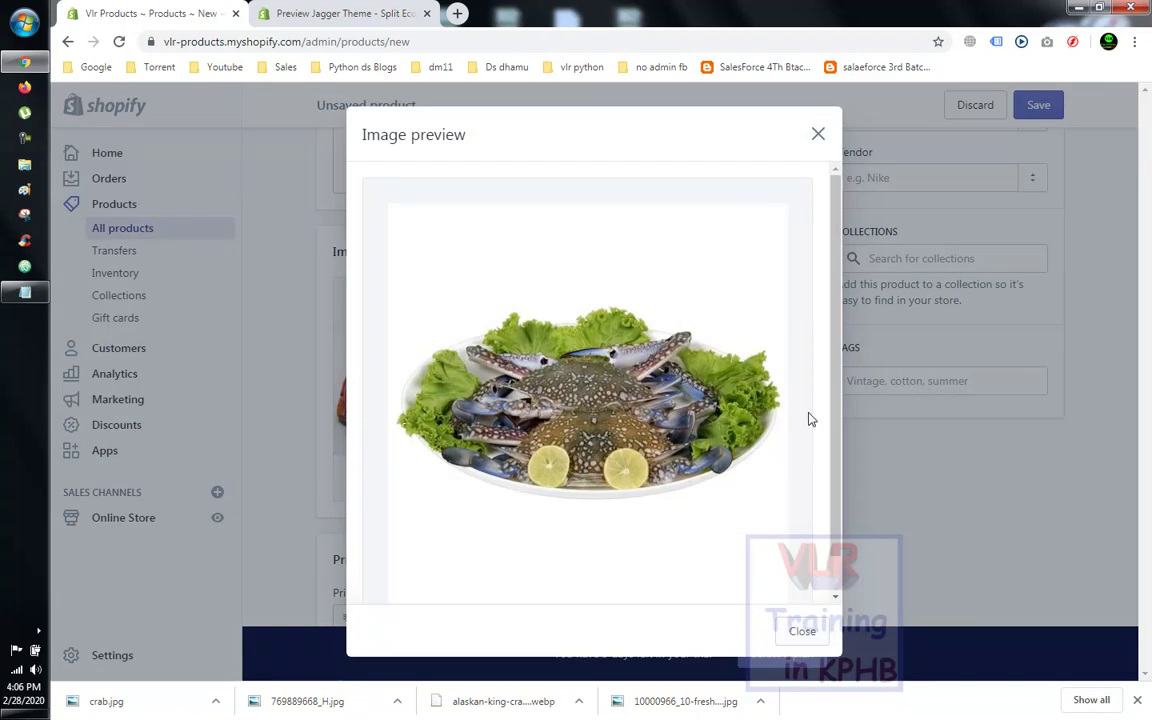
{"action": "left_click", "coordinate": [818, 134]}
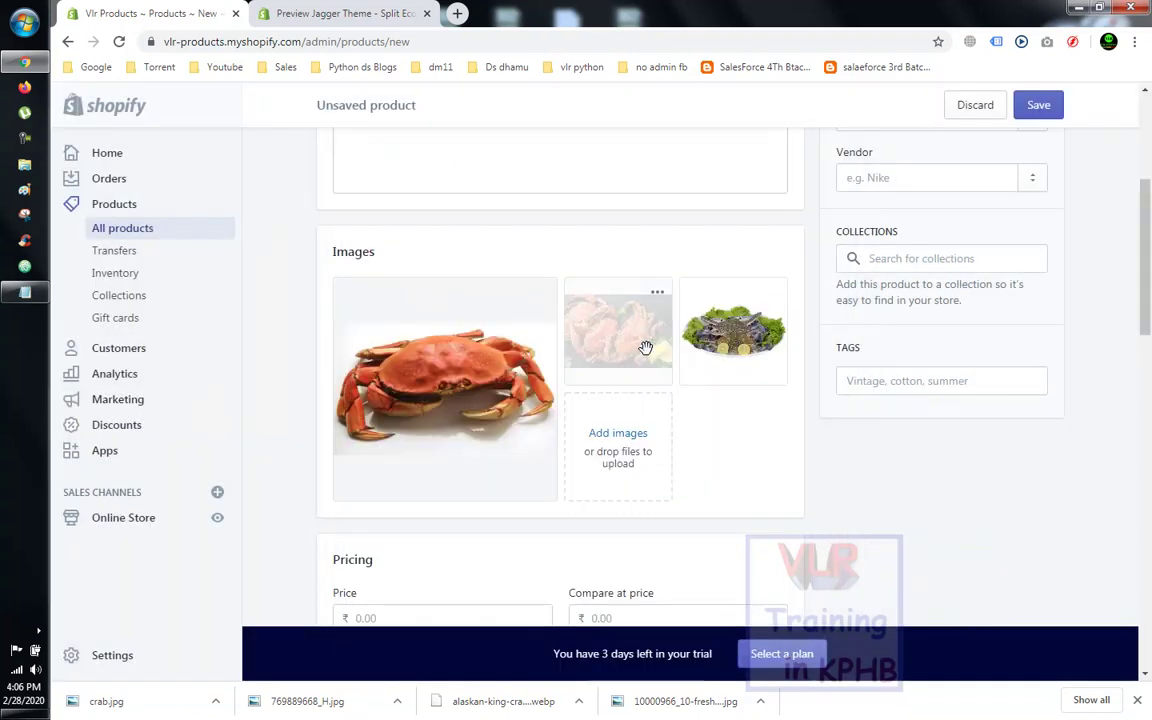
- Set the product's price to ₹200 and its compare-at price to ₹300
{"action": "scroll", "coordinate": [571, 420], "scroll_direction": "down", "scroll_amount": 2}
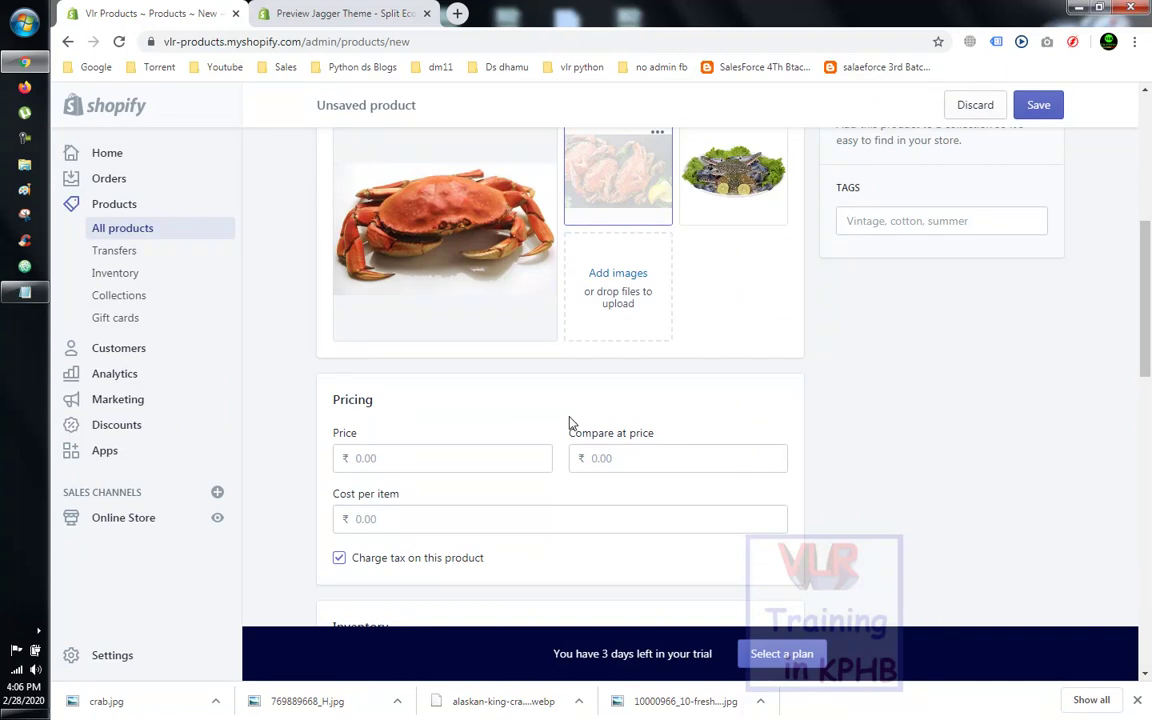
{"action": "scroll", "coordinate": [571, 422], "scroll_direction": "down", "scroll_amount": 2}
{"action": "left_click", "coordinate": [400, 293]}
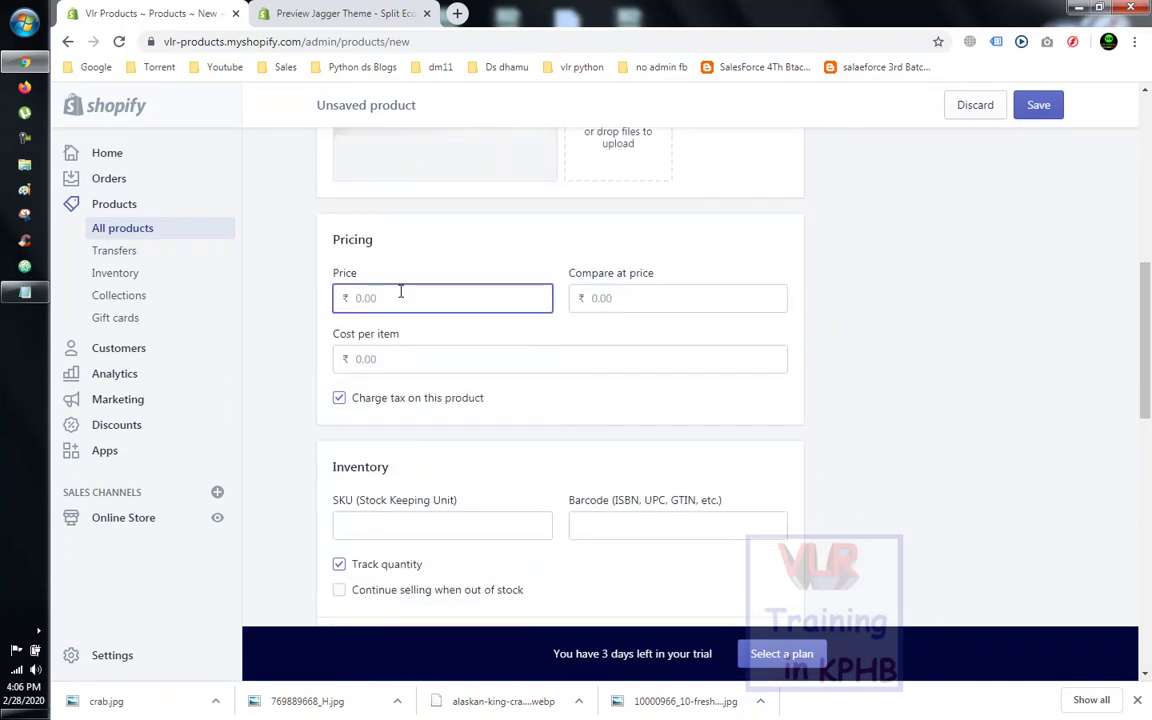
{"action": "type", "text": "200"}
{"action": "left_click", "coordinate": [590, 298]}
{"action": "type", "text": "300"}
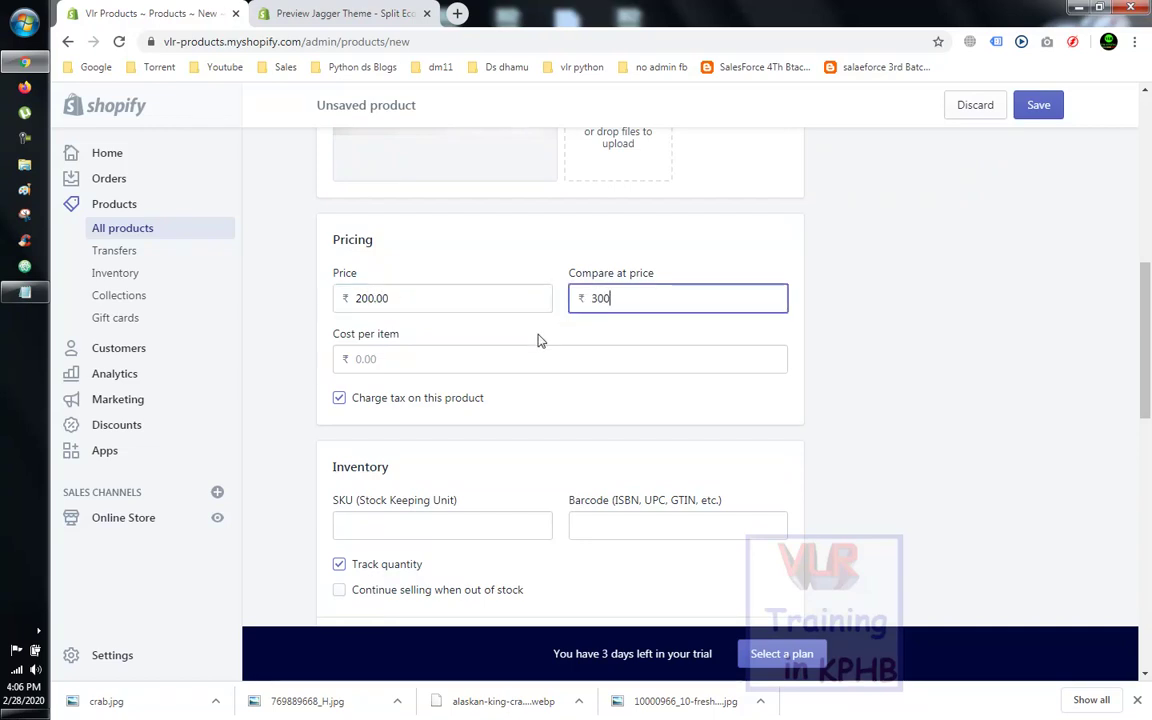
- Try a cost per item of ₹200 and clear the value again
{"action": "left_click", "coordinate": [481, 352]}
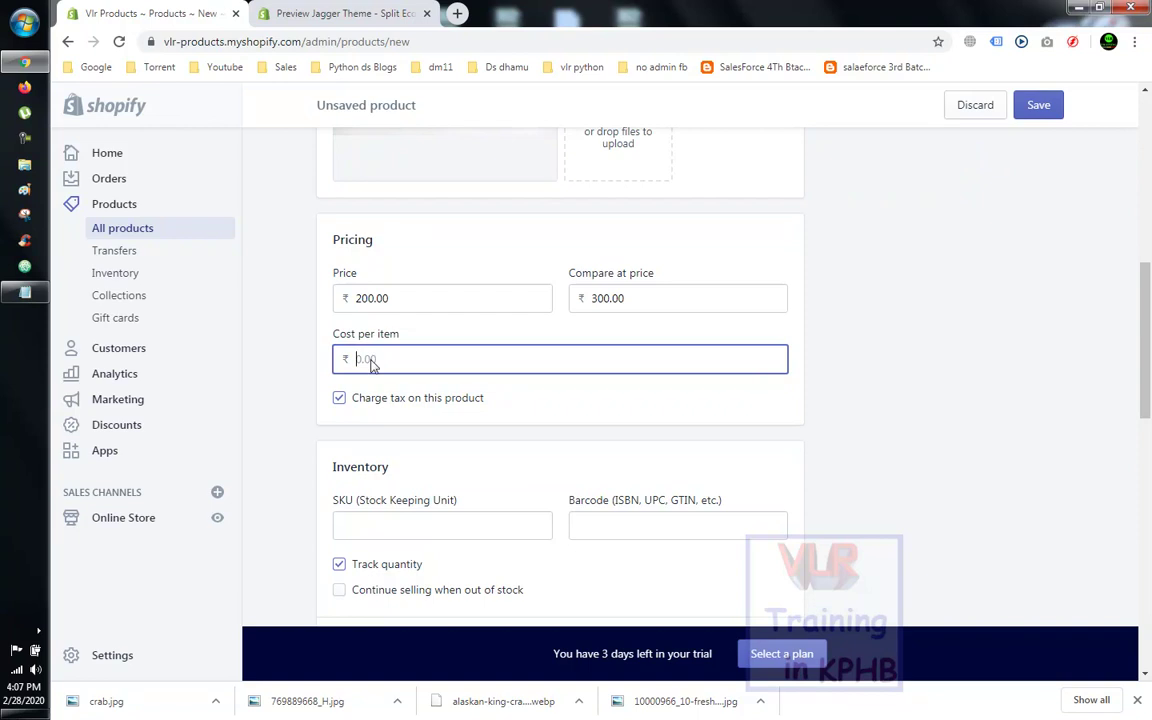
{"action": "type", "text": "200"}
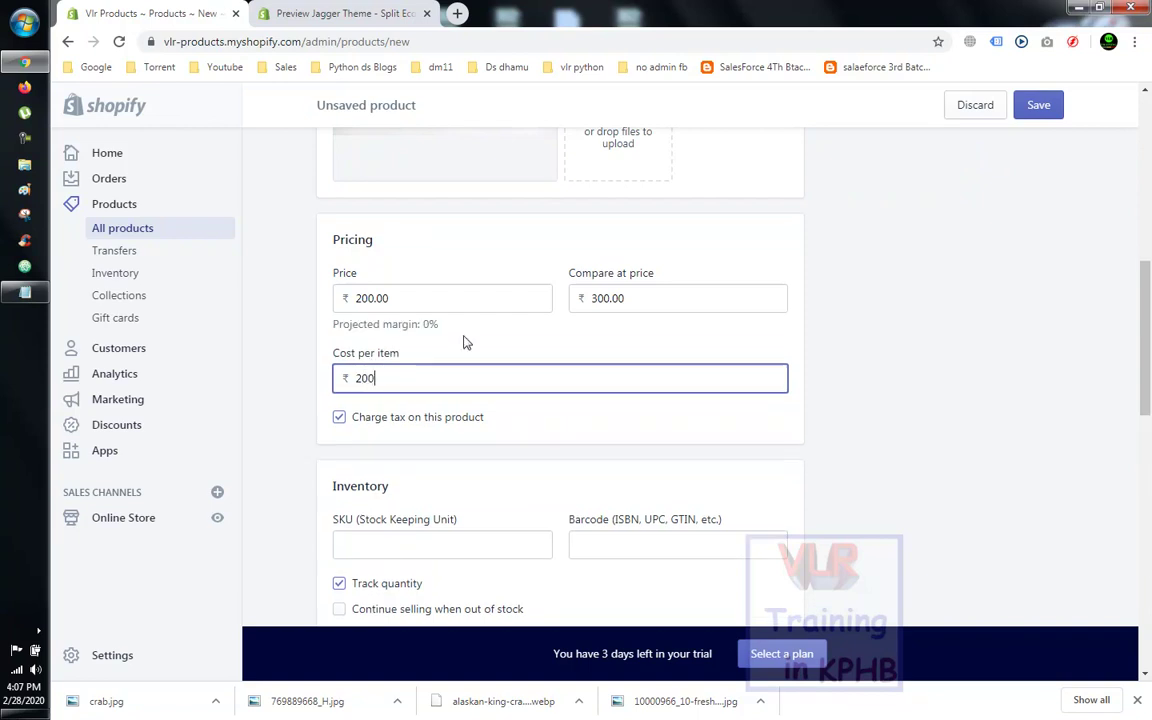
{"action": "key", "text": "BackSpace"}
{"action": "key", "text": "BackSpace"}
{"action": "key", "text": "BackSpace"}
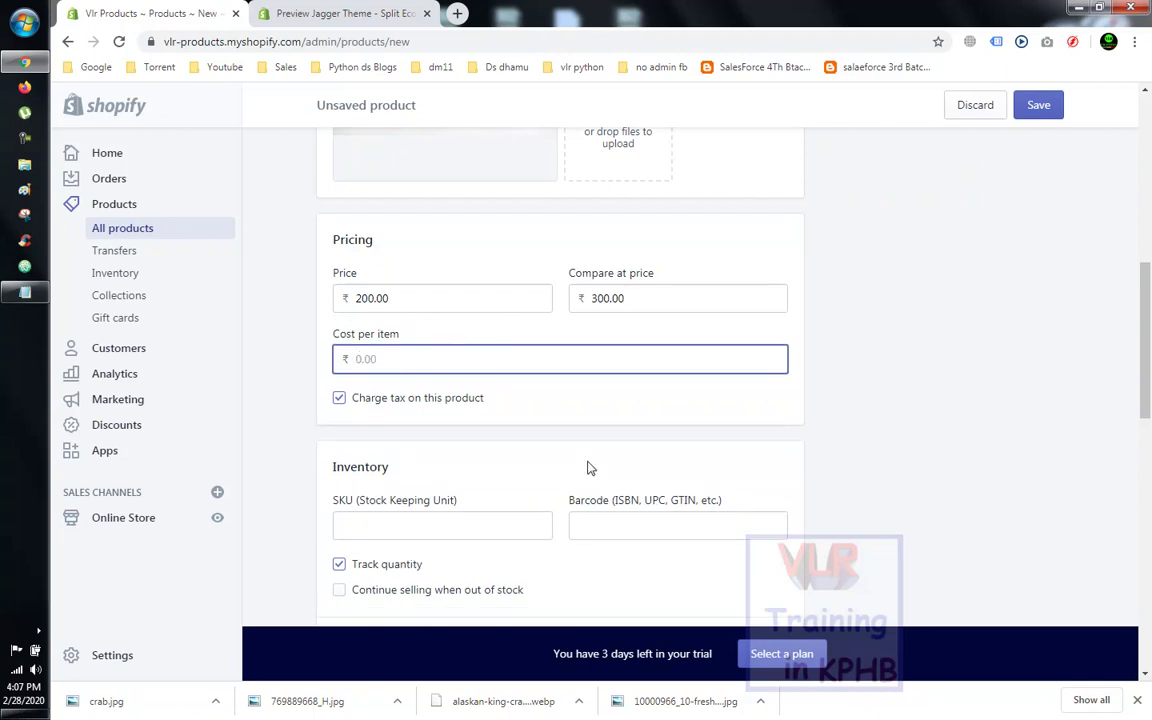
- Enter 10 as the product's SKU in the inventory details
{"action": "scroll", "coordinate": [588, 468], "scroll_direction": "down", "scroll_amount": 1}
{"action": "left_click", "coordinate": [475, 454]}
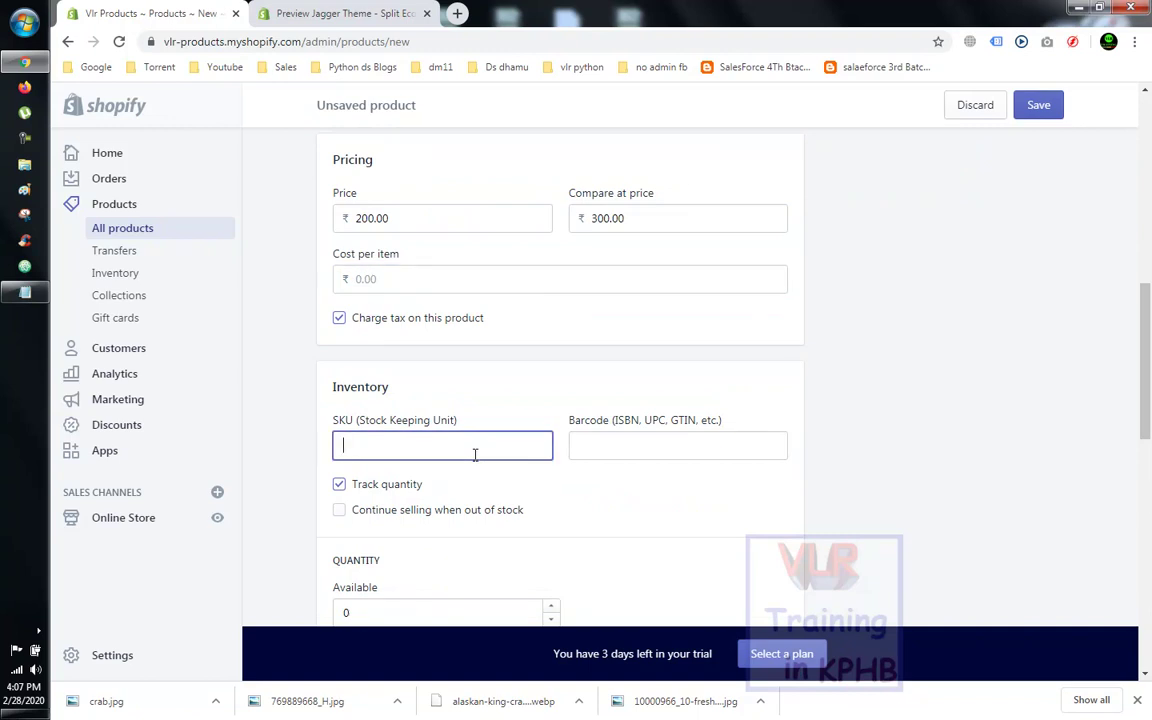
{"action": "type", "text": "1o"}
{"action": "type", "text": "0"}
{"action": "left_click", "coordinate": [648, 499]}
{"action": "scroll", "coordinate": [647, 499], "scroll_direction": "down", "scroll_amount": 1}
{"action": "scroll", "coordinate": [648, 498], "scroll_direction": "down", "scroll_amount": 2}
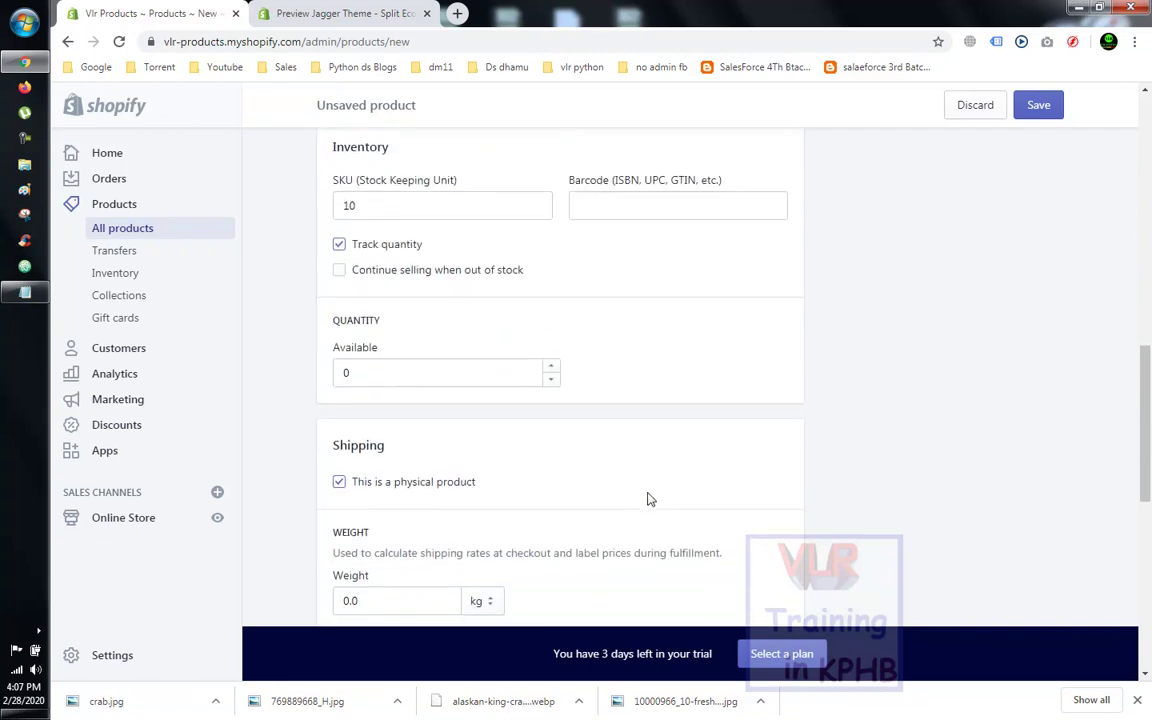
- Set the product's SKU to skscrab and its available quantity to 10
{"action": "left_click_drag", "start_coordinate": [385, 205], "coordinate": [283, 213]}
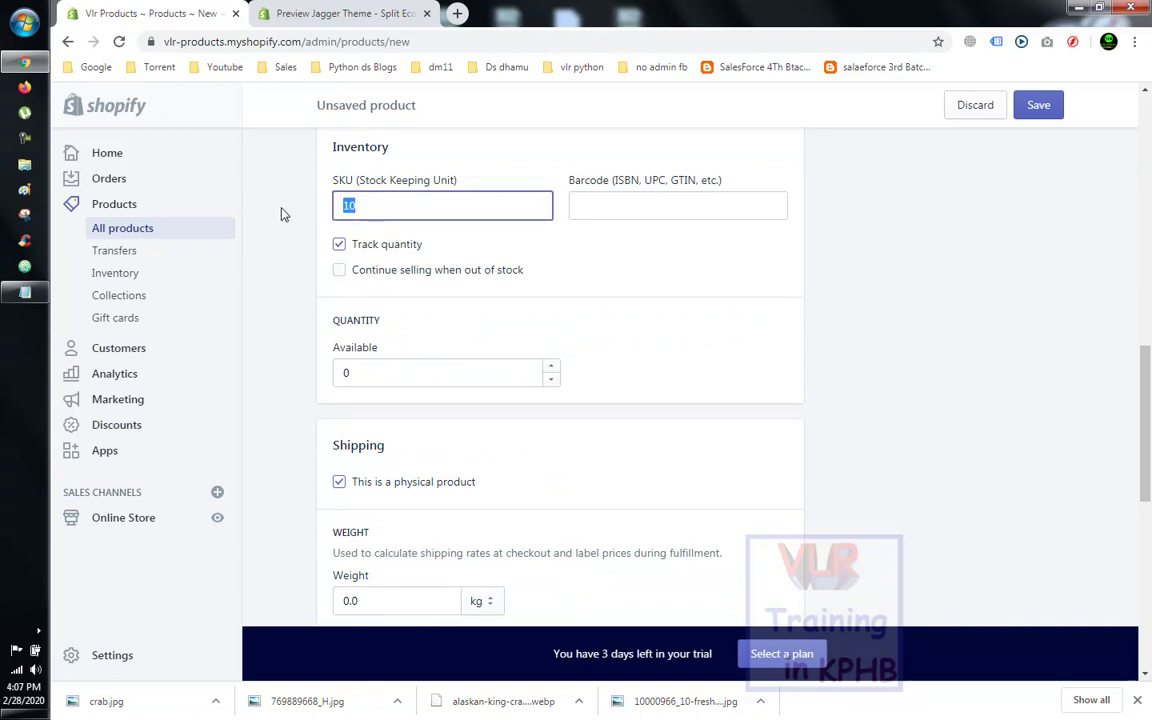
{"action": "type", "text": "skcr"}
{"action": "left_click", "coordinate": [550, 368]}
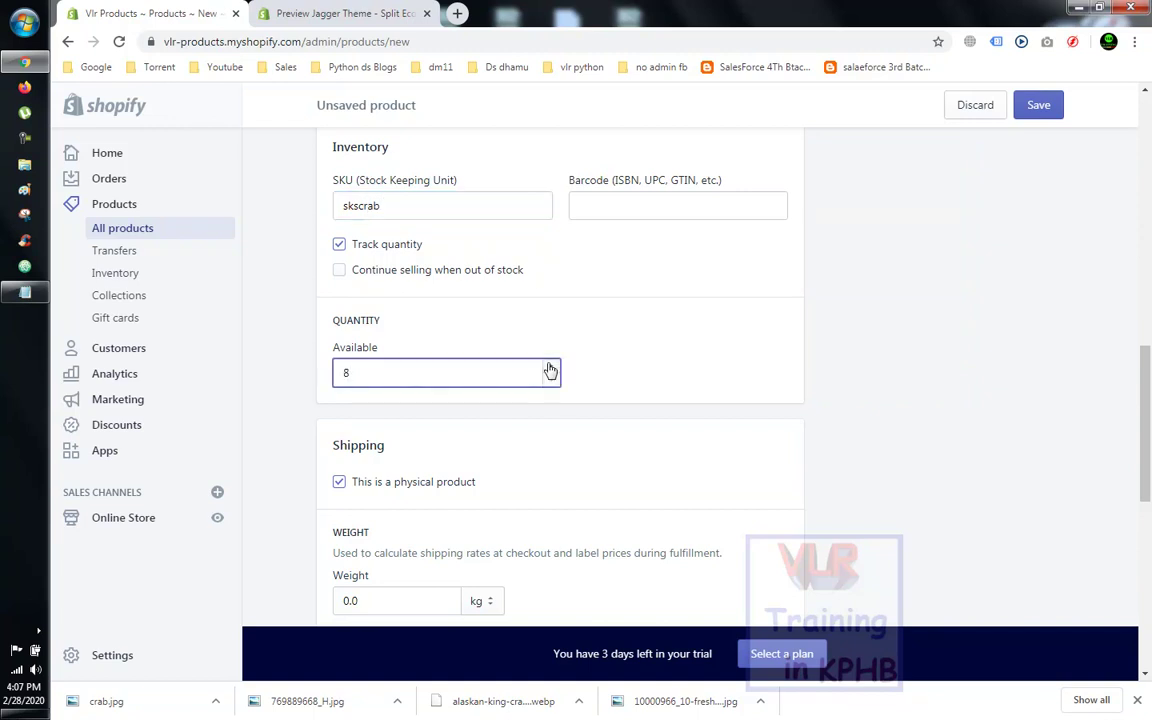
{"action": "left_click", "coordinate": [550, 367]}
- Change the shipping weight unit to grams and set the product's weight to 500 g
{"action": "scroll", "coordinate": [734, 453], "scroll_direction": "down", "scroll_amount": 2}
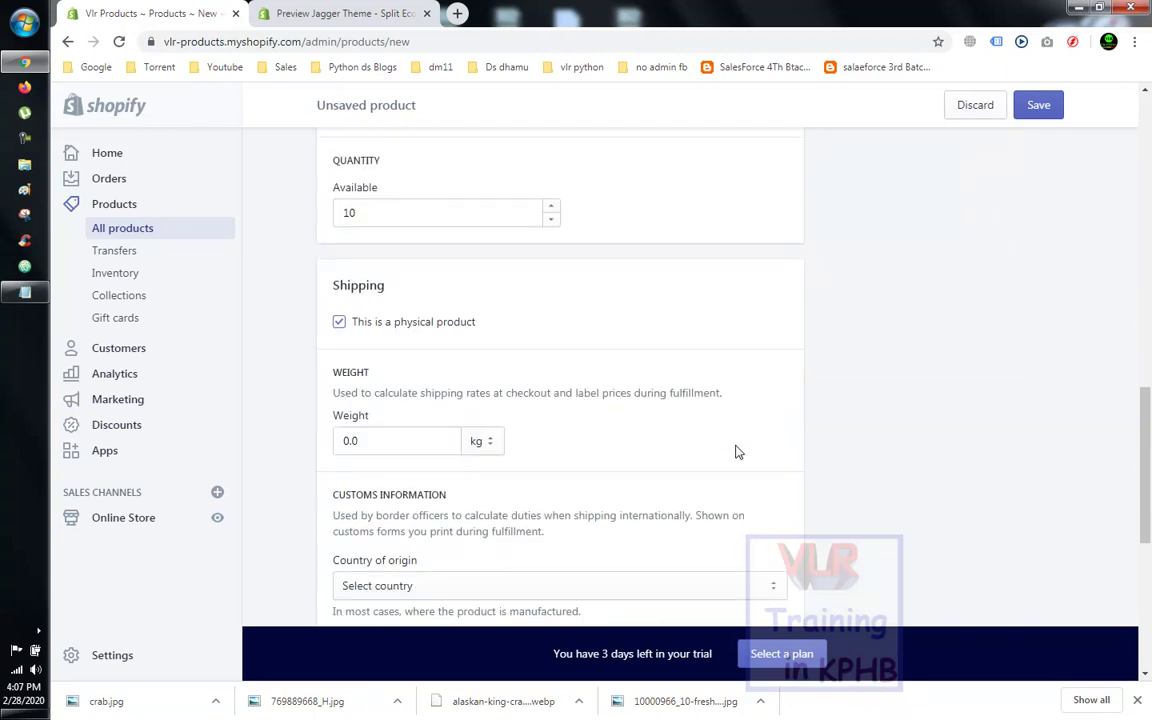
{"action": "left_click", "coordinate": [355, 444]}
{"action": "left_click_drag", "start_coordinate": [343, 443], "coordinate": [393, 440]}
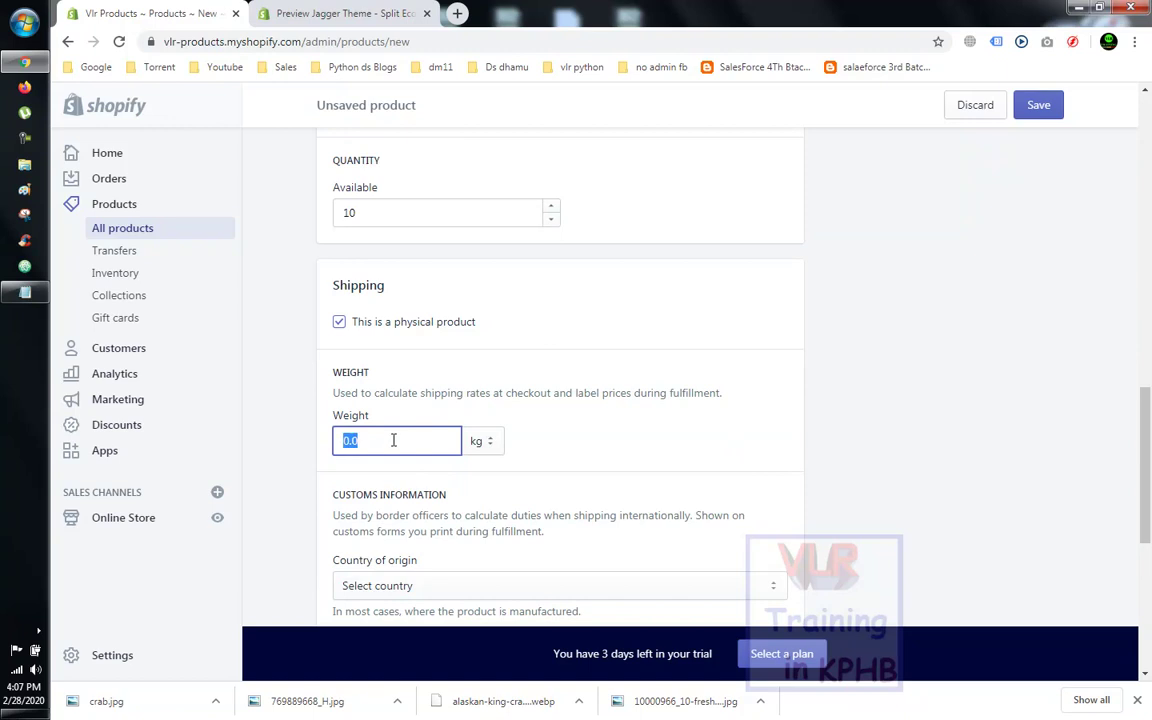
{"action": "left_click", "coordinate": [487, 442]}
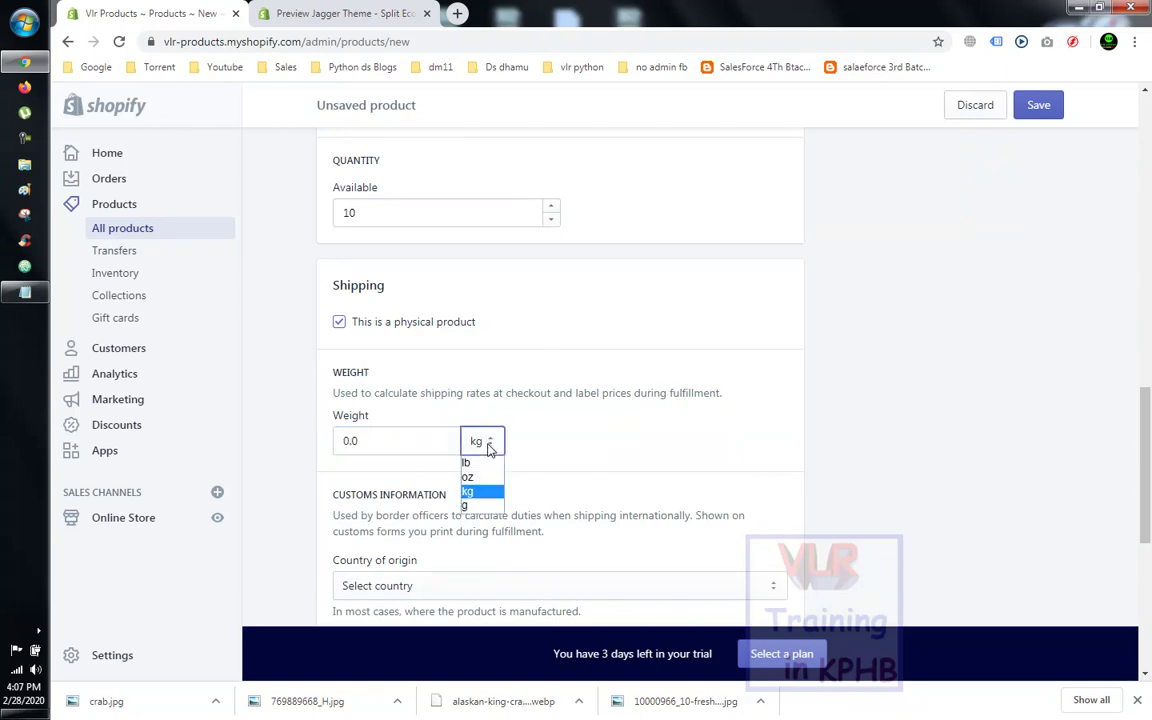
{"action": "left_click", "coordinate": [466, 505]}
{"action": "left_click_drag", "start_coordinate": [400, 441], "coordinate": [258, 451]}
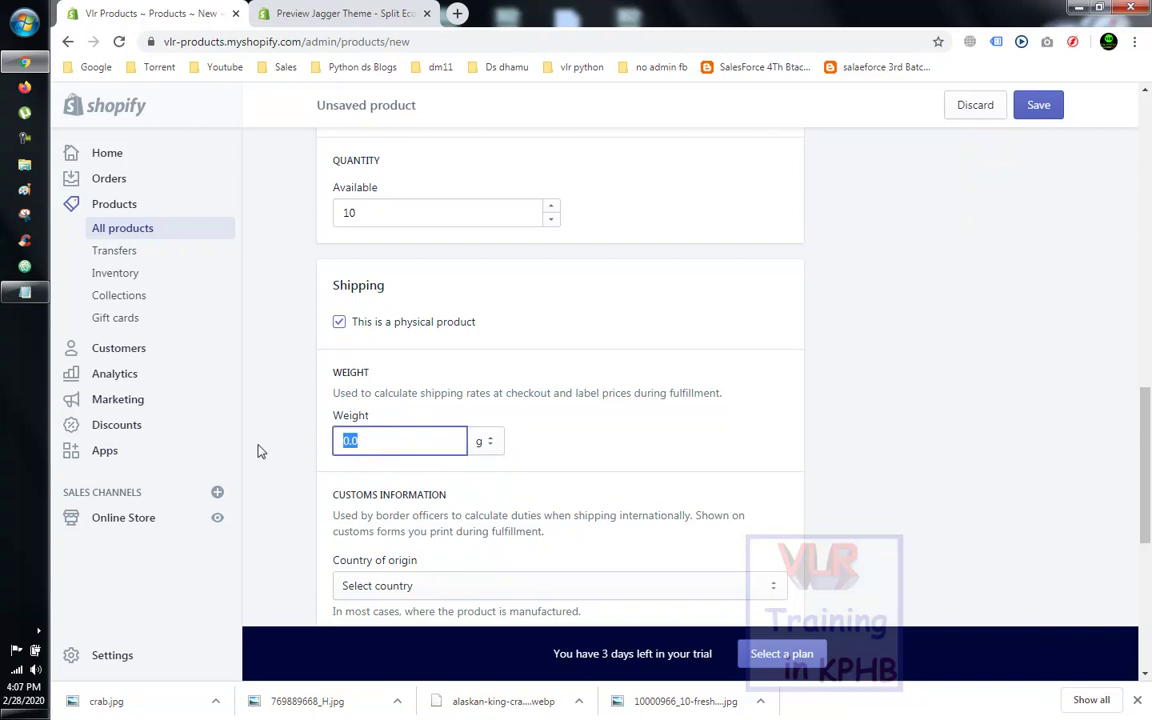
{"action": "type", "text": "500"}
{"action": "left_click", "coordinate": [650, 476]}
- Set the country of origin in the customs information to India
{"action": "scroll", "coordinate": [650, 476], "scroll_direction": "down", "scroll_amount": 2}
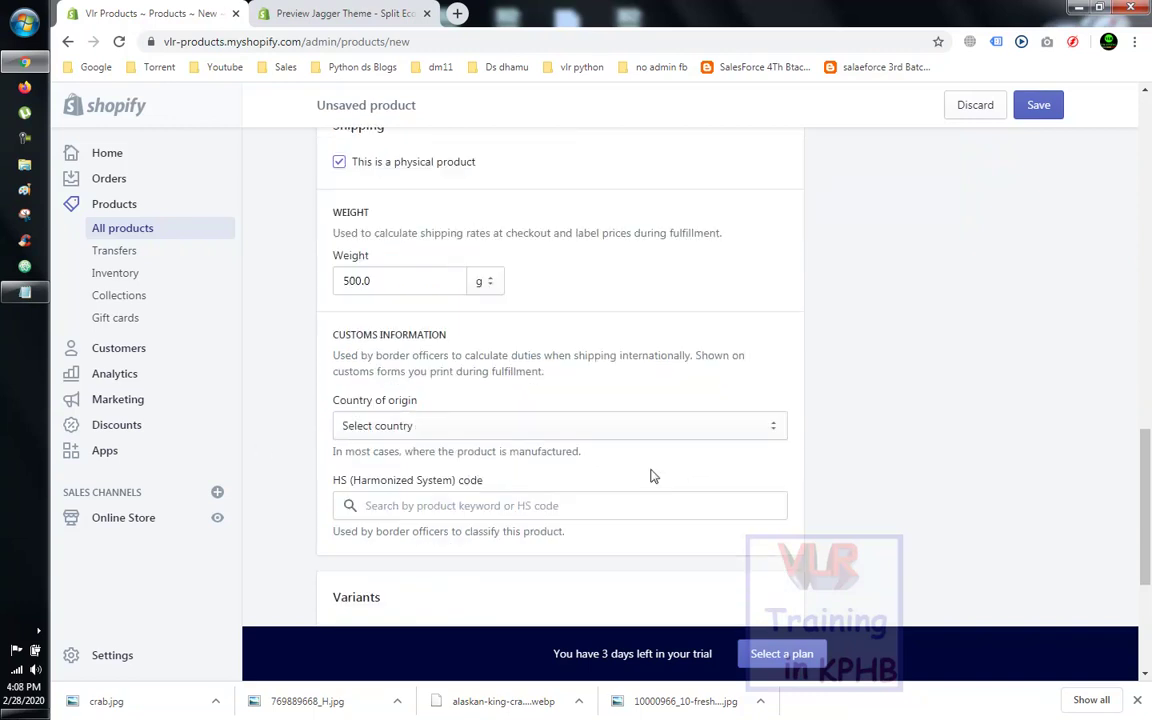
{"action": "left_click", "coordinate": [420, 432]}
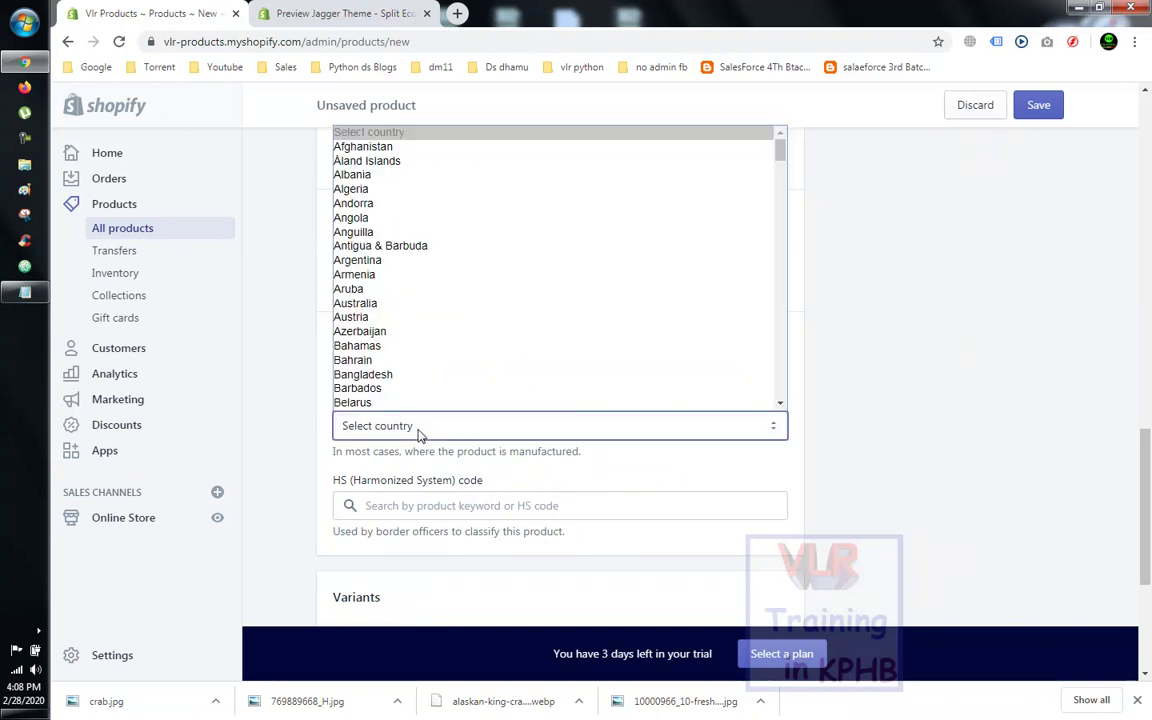
{"action": "key", "text": "i"}
{"action": "key", "text": "n"}
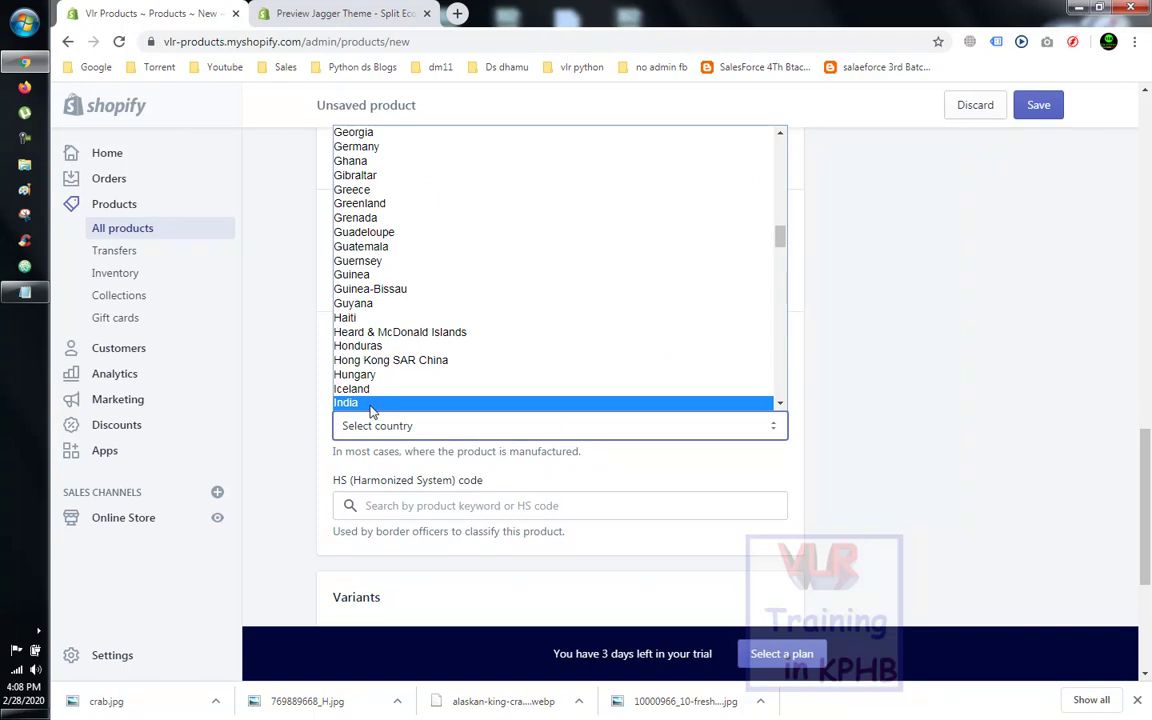
{"action": "left_click", "coordinate": [365, 404]}
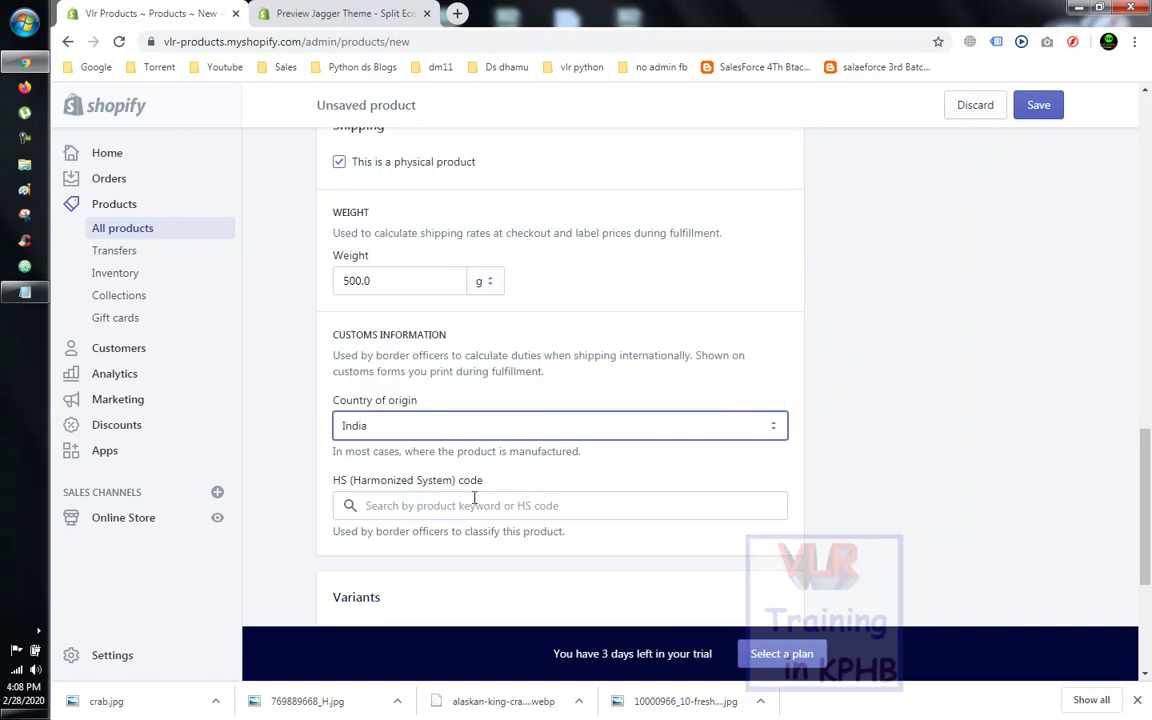
- Try the variants setting for a product with multiple options and switch it off again
{"action": "left_click", "coordinate": [478, 497]}
{"action": "scroll", "coordinate": [545, 458], "scroll_direction": "down", "scroll_amount": 3}
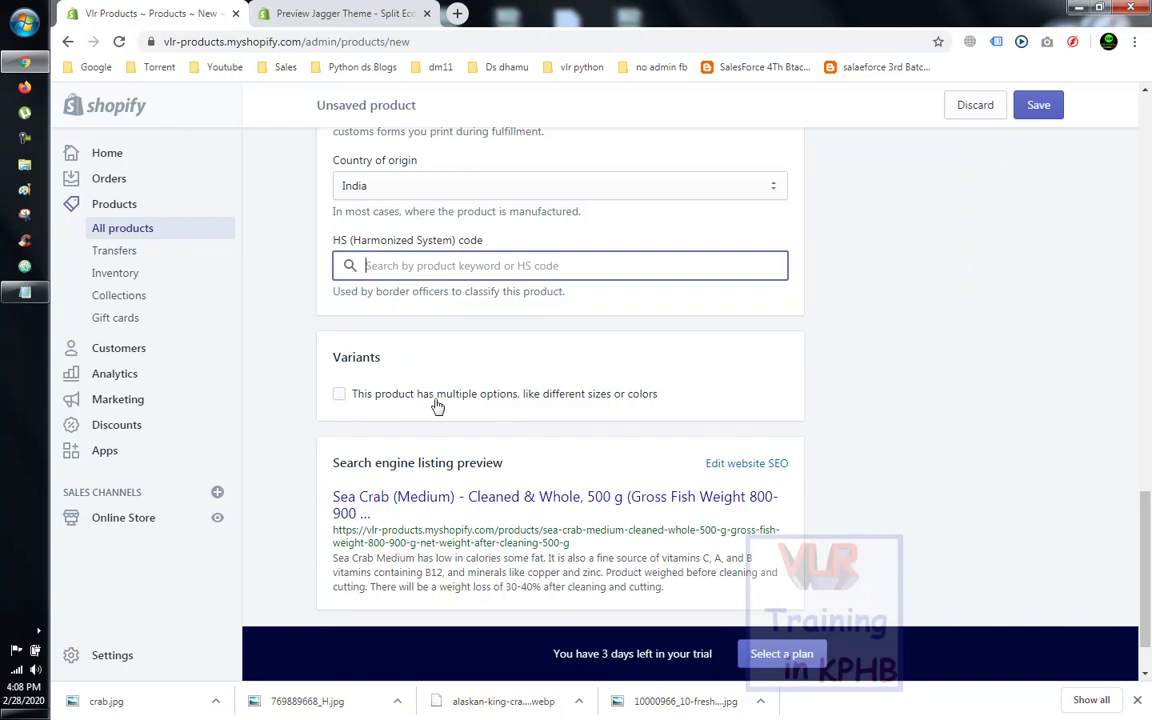
{"action": "scroll", "coordinate": [540, 404], "scroll_direction": "down", "scroll_amount": 1}
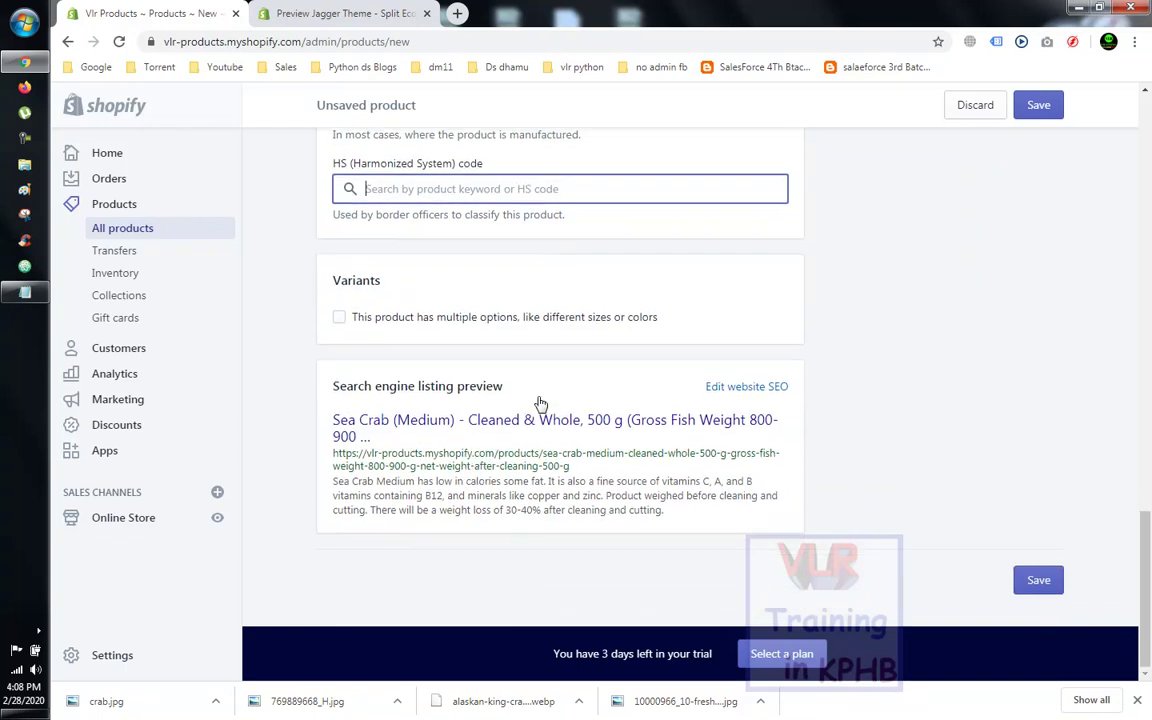
{"action": "left_click", "coordinate": [339, 317]}
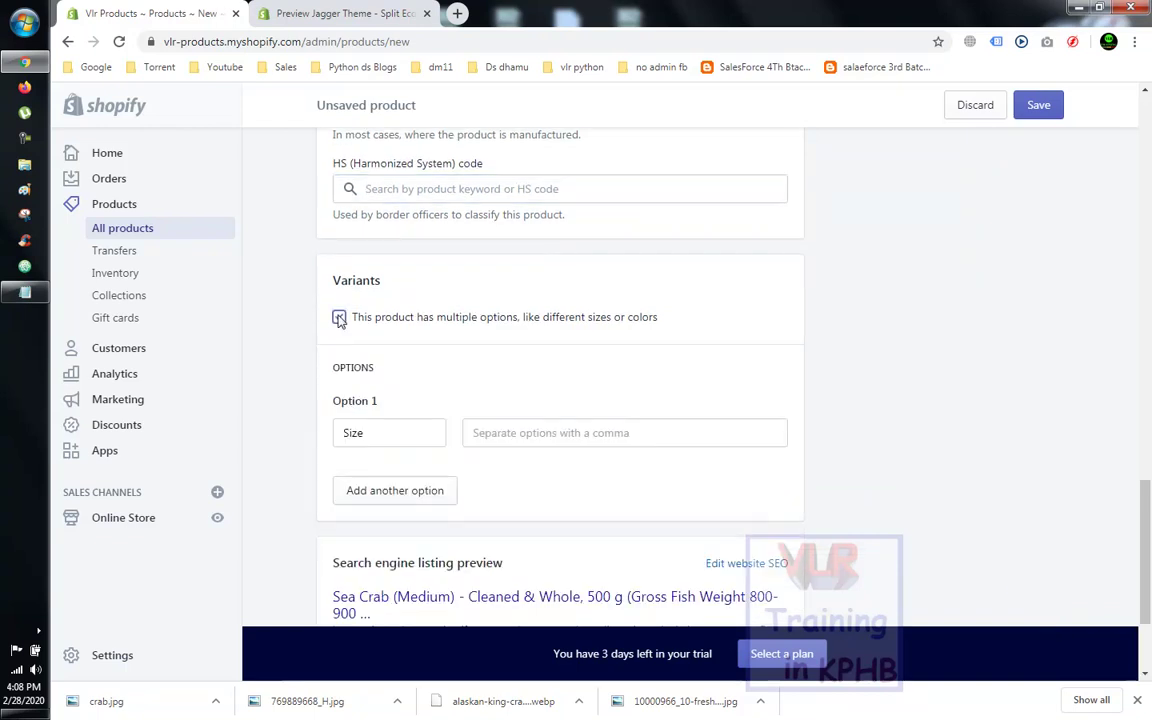
{"action": "left_click", "coordinate": [339, 317]}
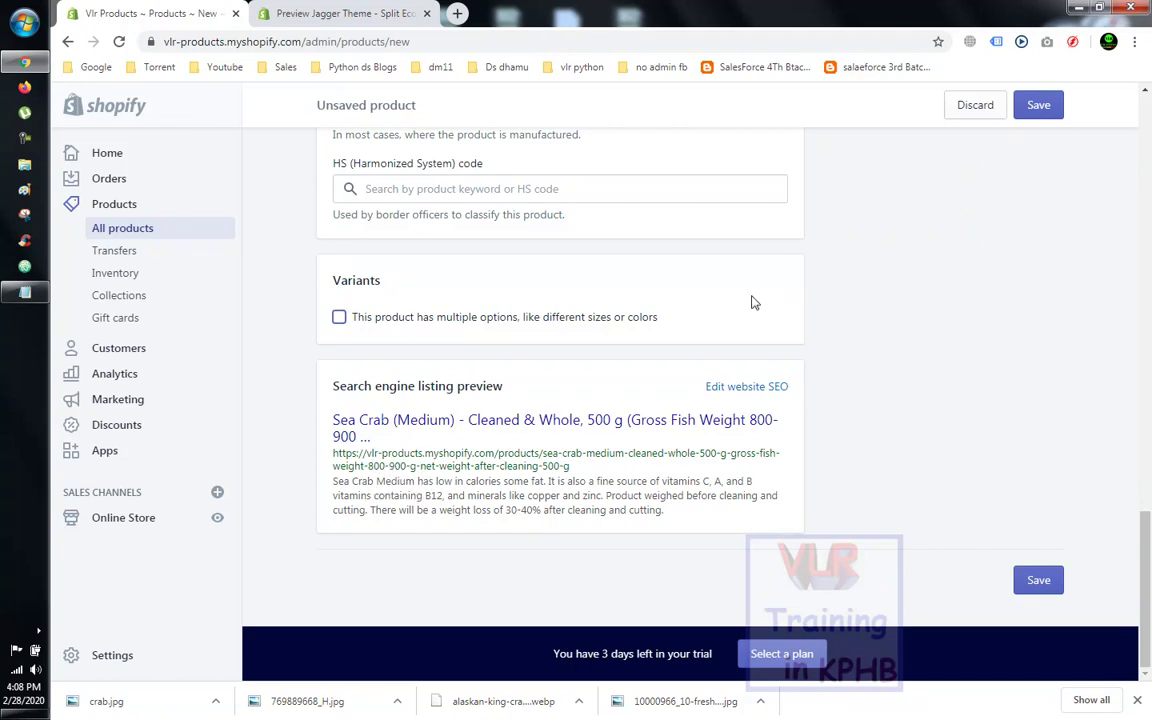
- Add sea food as the product type and vlr as the vendor in the product's organization details
{"action": "scroll", "coordinate": [754, 302], "scroll_direction": "up", "scroll_amount": 15}
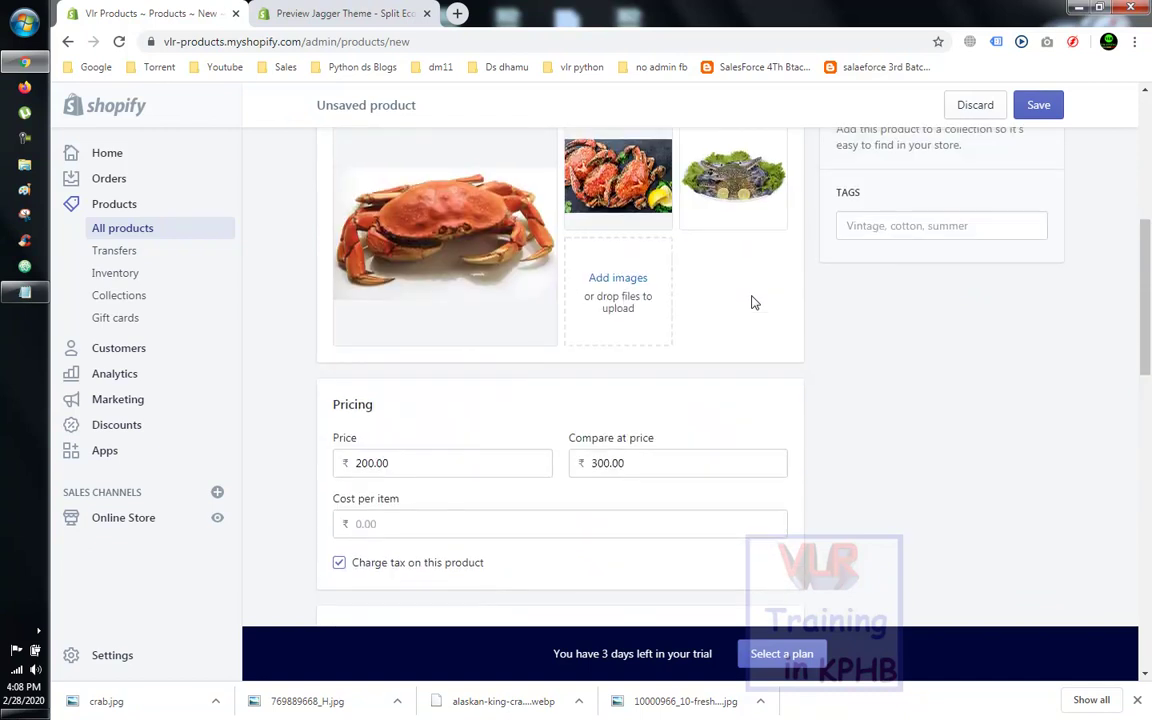
{"action": "scroll", "coordinate": [754, 302], "scroll_direction": "up", "scroll_amount": 8}
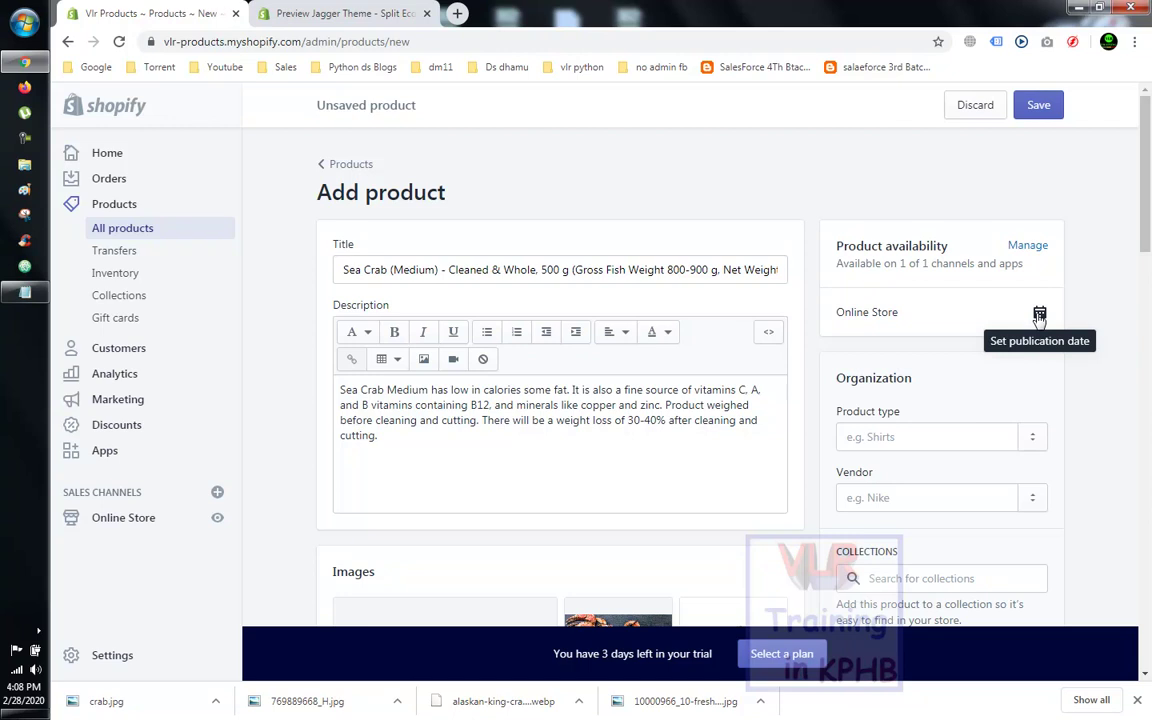
{"action": "scroll", "coordinate": [992, 353], "scroll_direction": "down", "scroll_amount": 1}
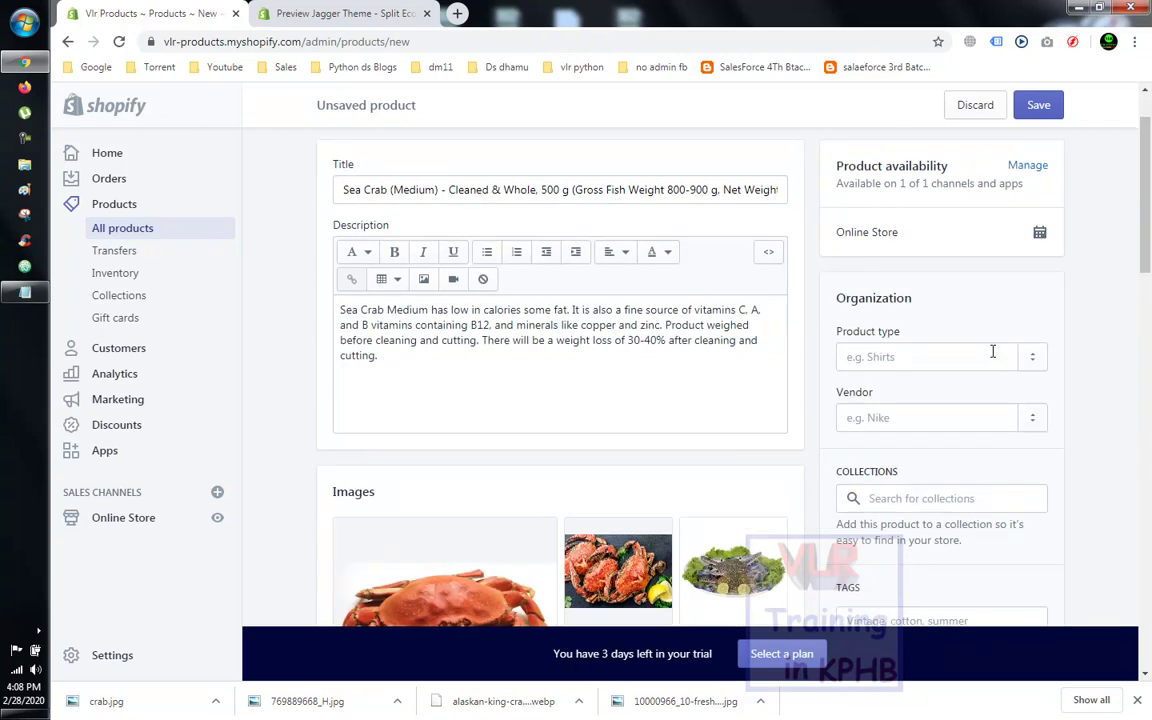
{"action": "left_click", "coordinate": [916, 356]}
{"action": "type", "text": "sea food"}
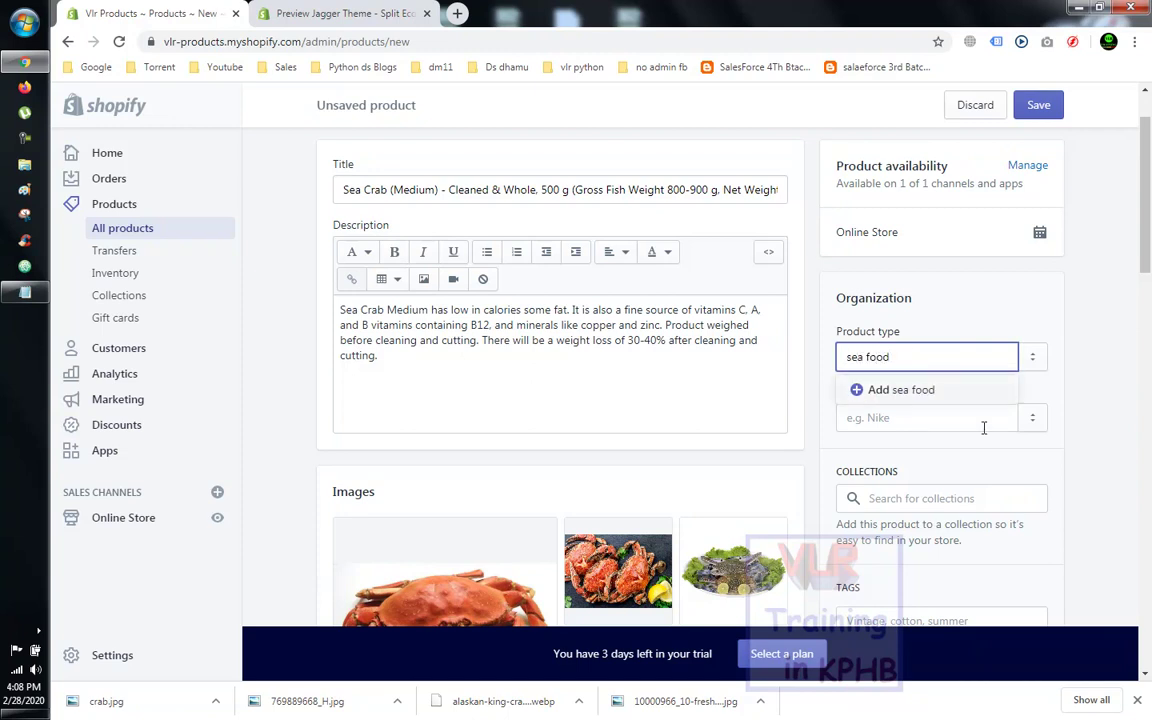
{"action": "left_click", "coordinate": [908, 398]}
{"action": "left_click", "coordinate": [889, 420]}
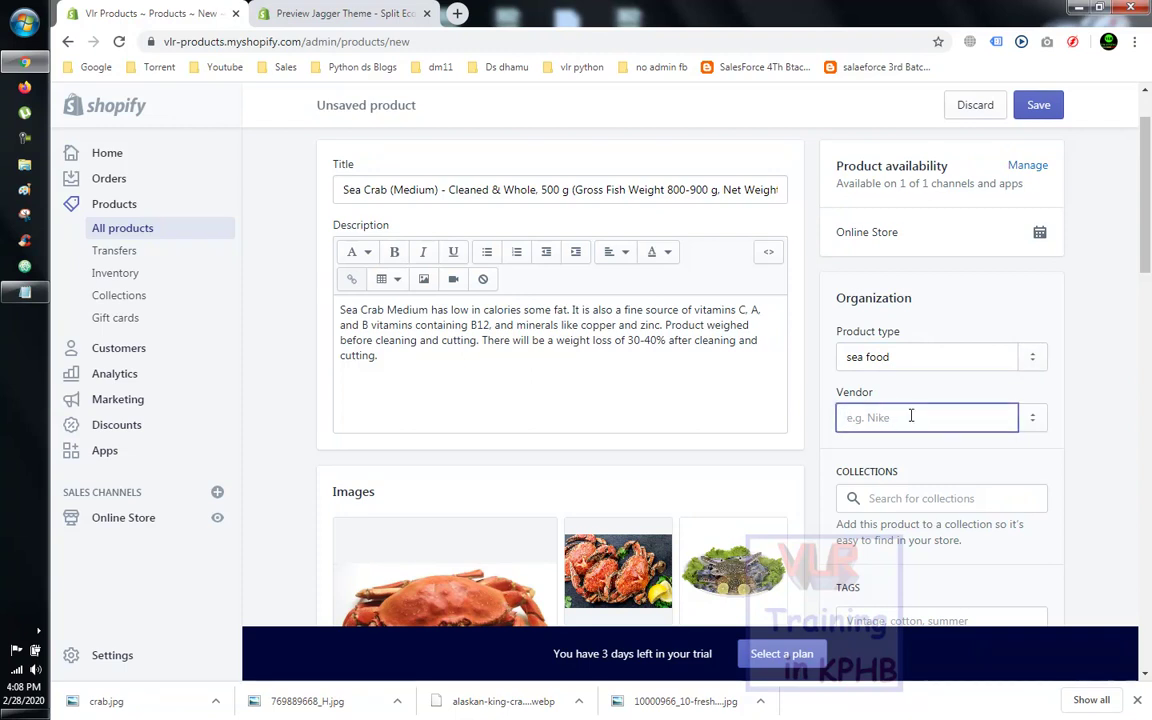
{"action": "type", "text": "vlr"}
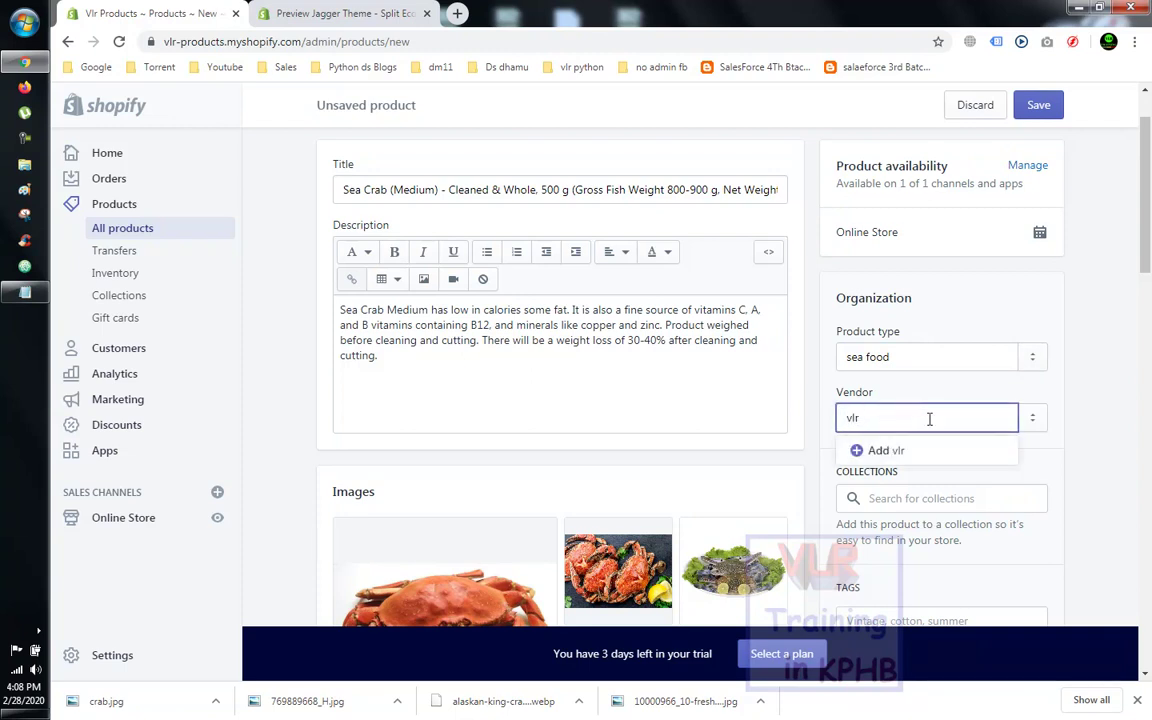
{"action": "left_click", "coordinate": [913, 457]}
- Look over the collections, tags and remaining product details without adding any, and save the product
{"action": "scroll", "coordinate": [1083, 437], "scroll_direction": "down", "scroll_amount": 3}
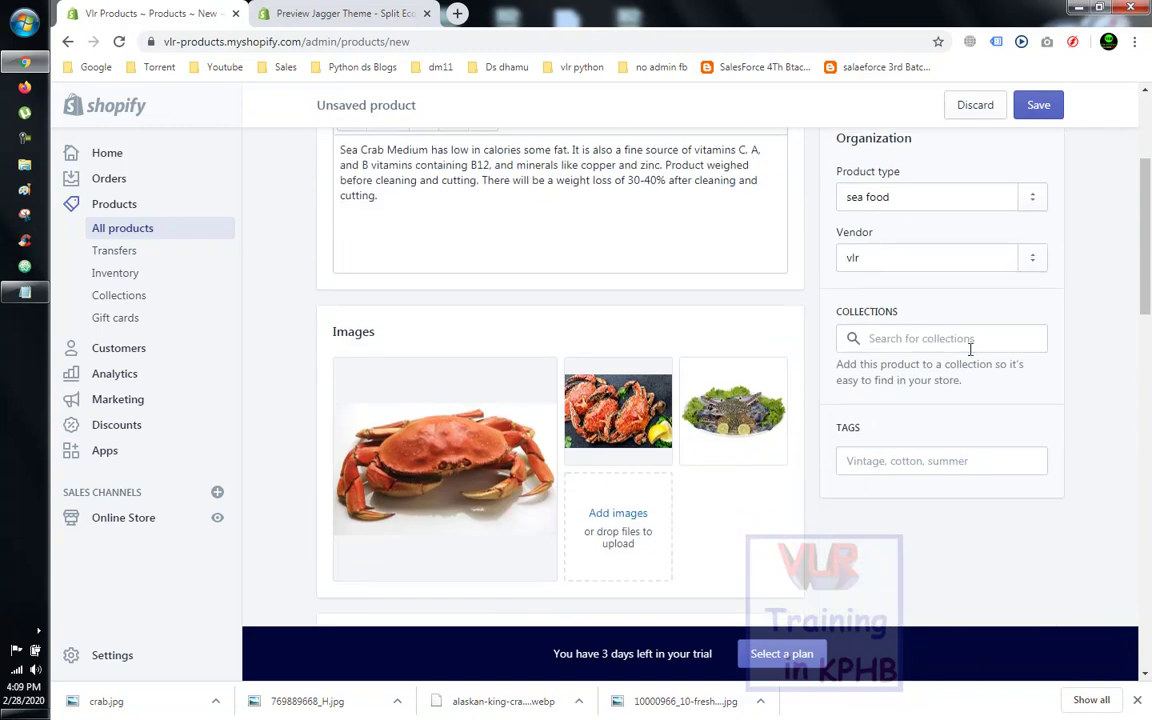
{"action": "left_click", "coordinate": [927, 338]}
{"action": "left_click", "coordinate": [887, 458]}
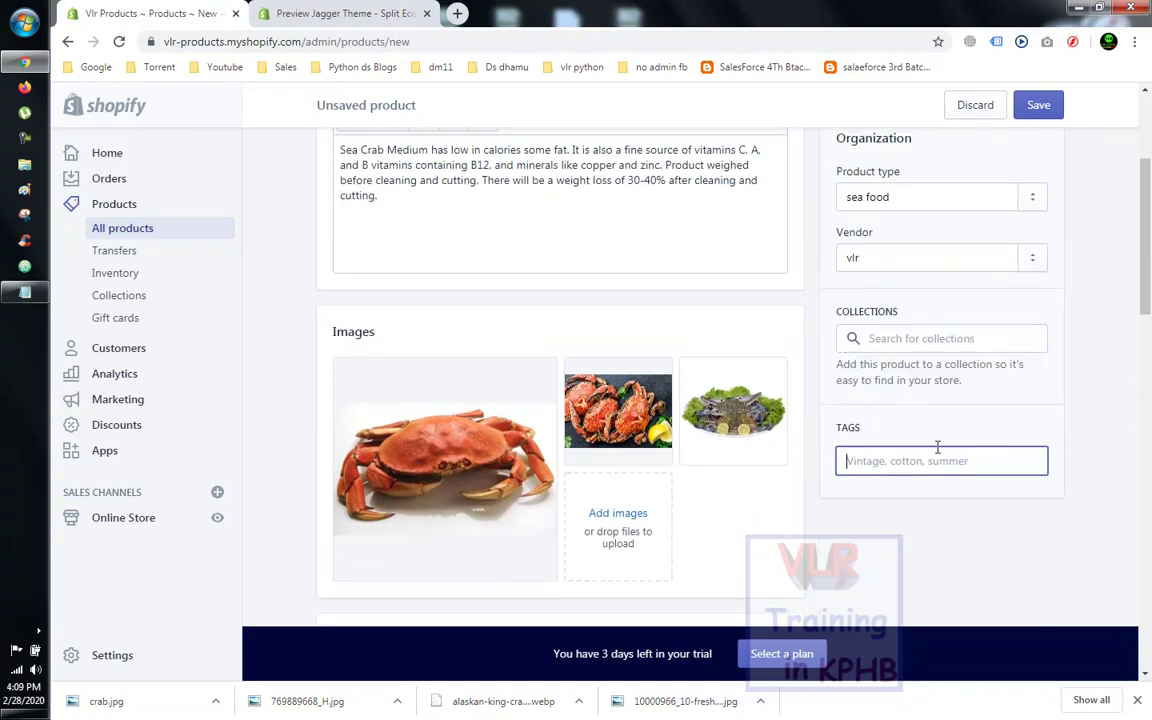
{"action": "scroll", "coordinate": [1035, 428], "scroll_direction": "down", "scroll_amount": 9}
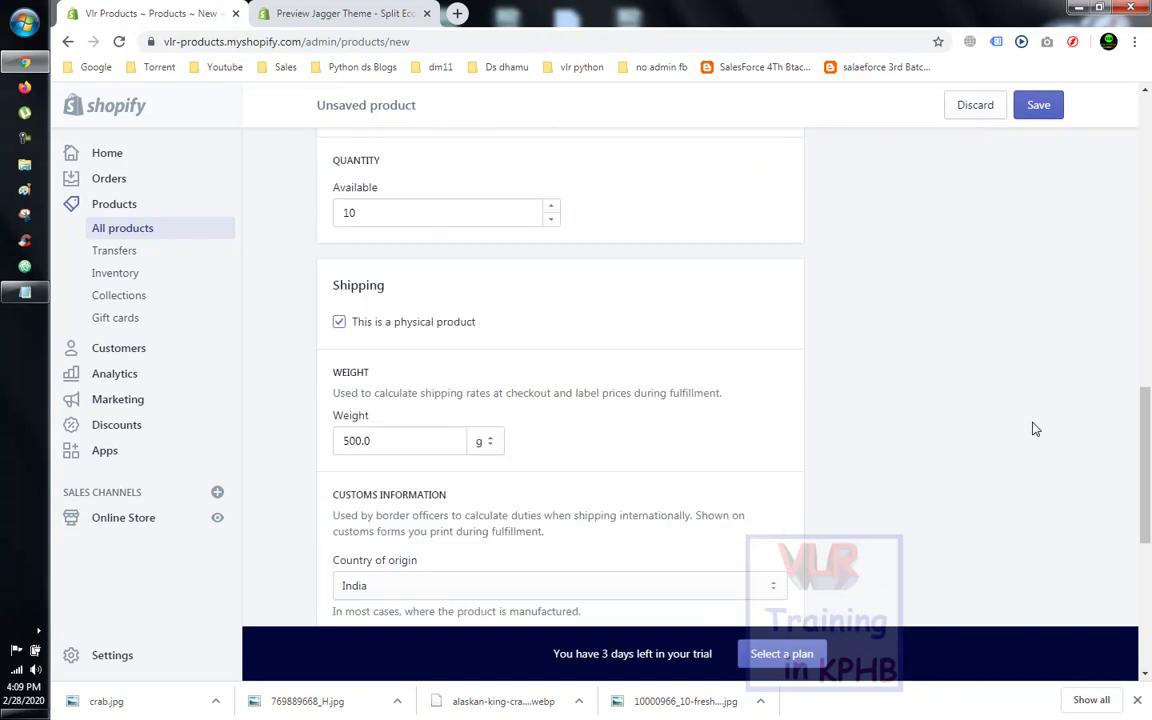
{"action": "scroll", "coordinate": [1035, 428], "scroll_direction": "up", "scroll_amount": 12}
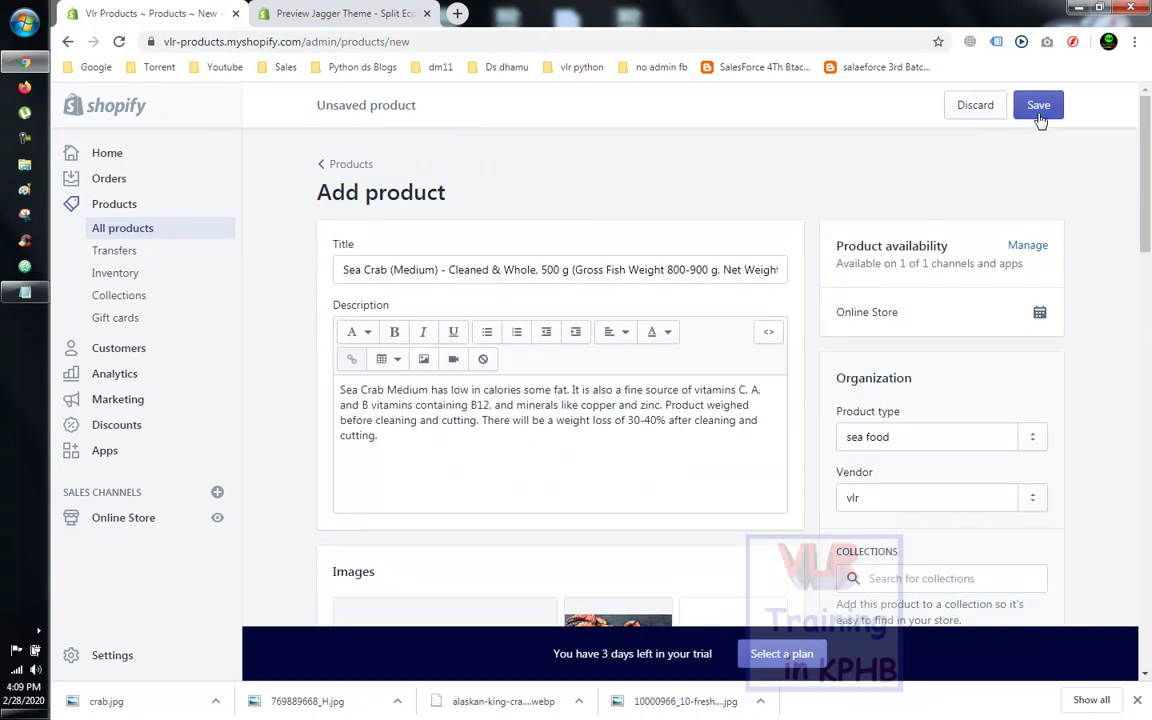
{"action": "left_click", "coordinate": [1038, 106]}
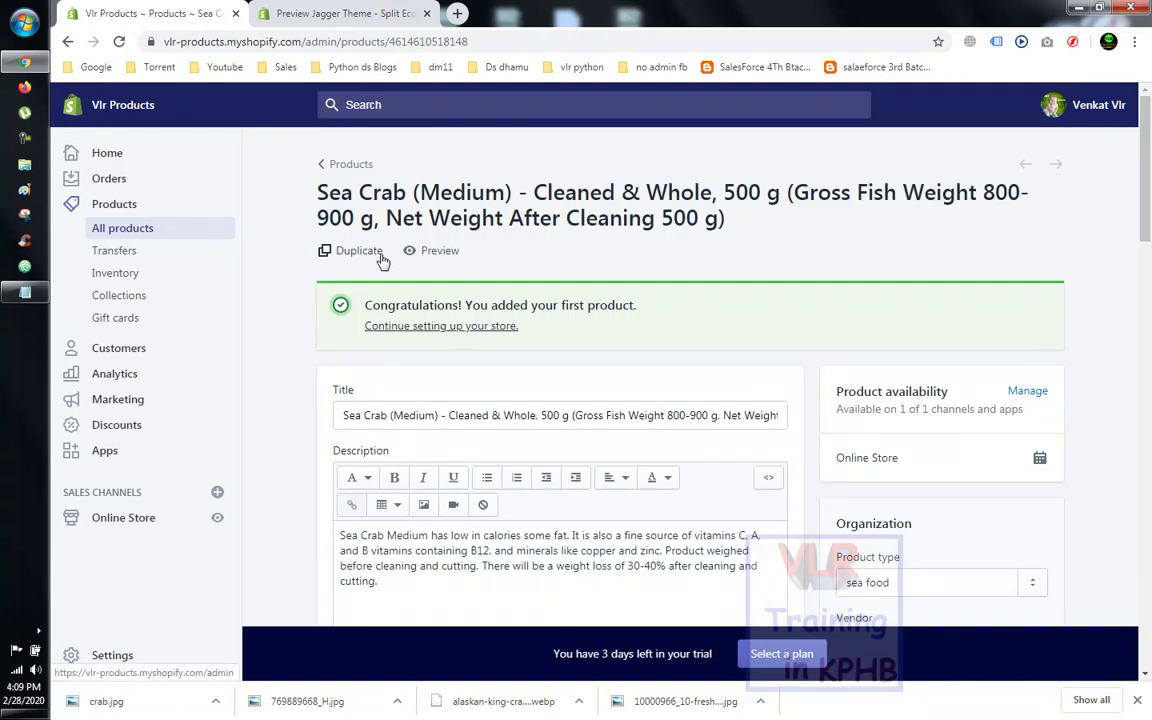
- Preview the Sea Crab product in the online store and examine its images, title, prices and description
{"action": "left_click", "coordinate": [434, 252]}
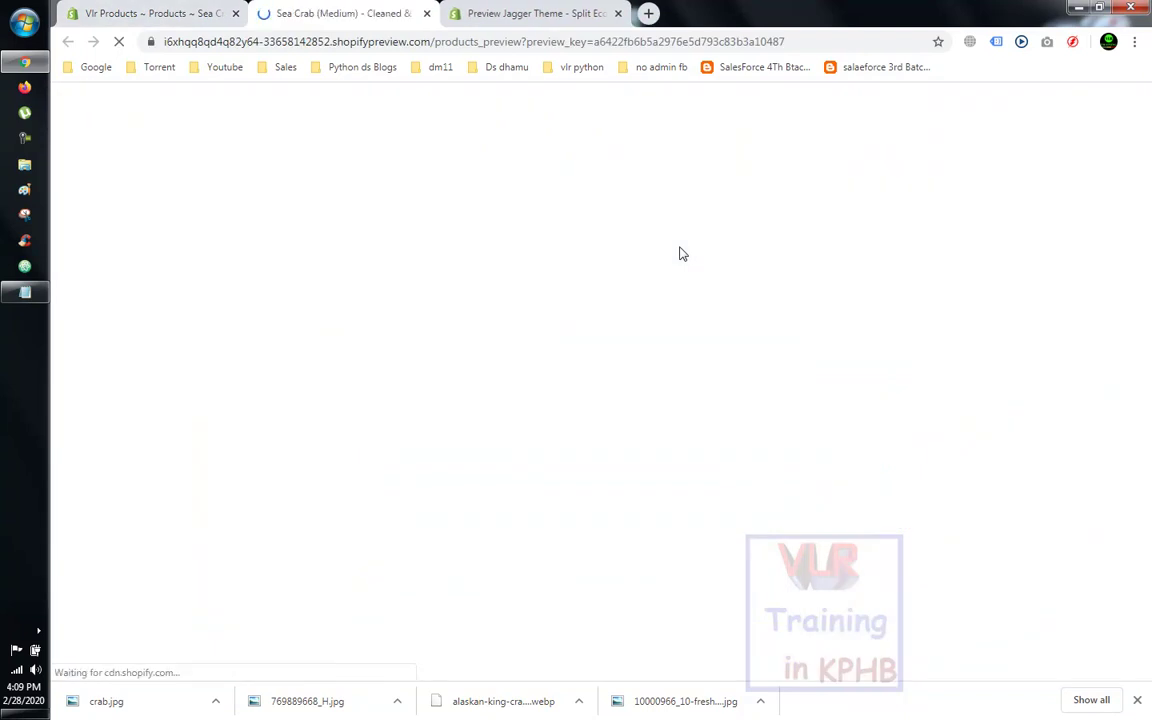
{"action": "scroll", "coordinate": [679, 254], "scroll_direction": "down", "scroll_amount": 3}
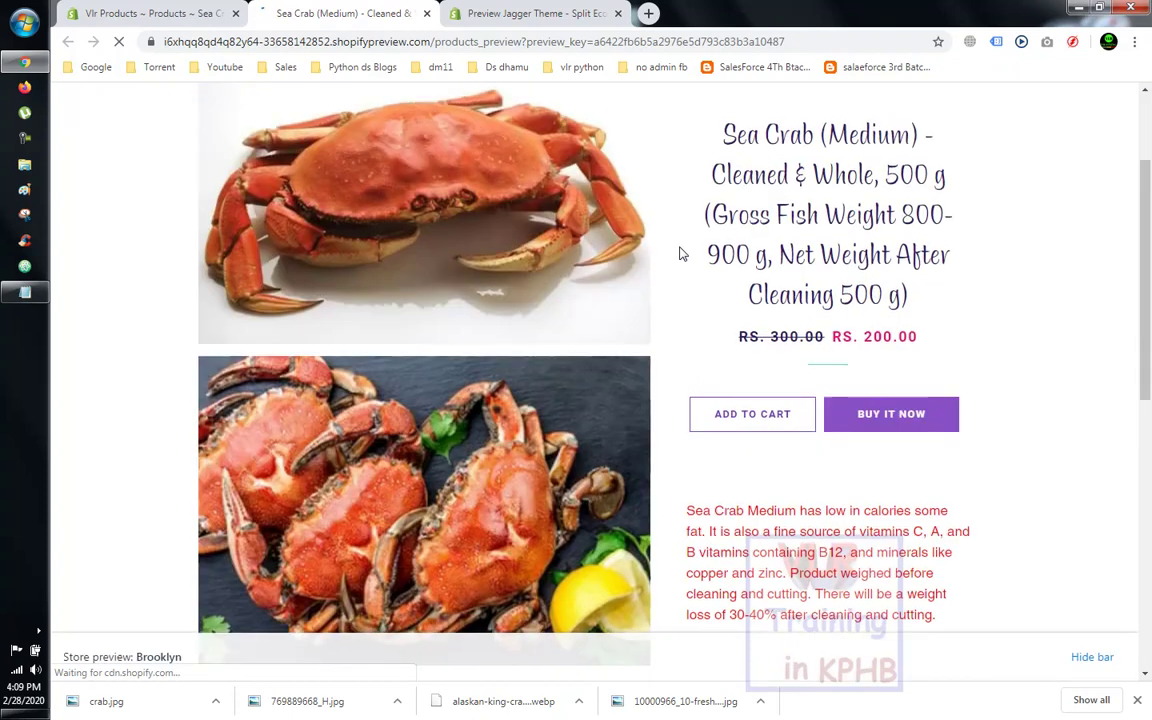
{"action": "scroll", "coordinate": [475, 270], "scroll_direction": "up", "scroll_amount": 3}
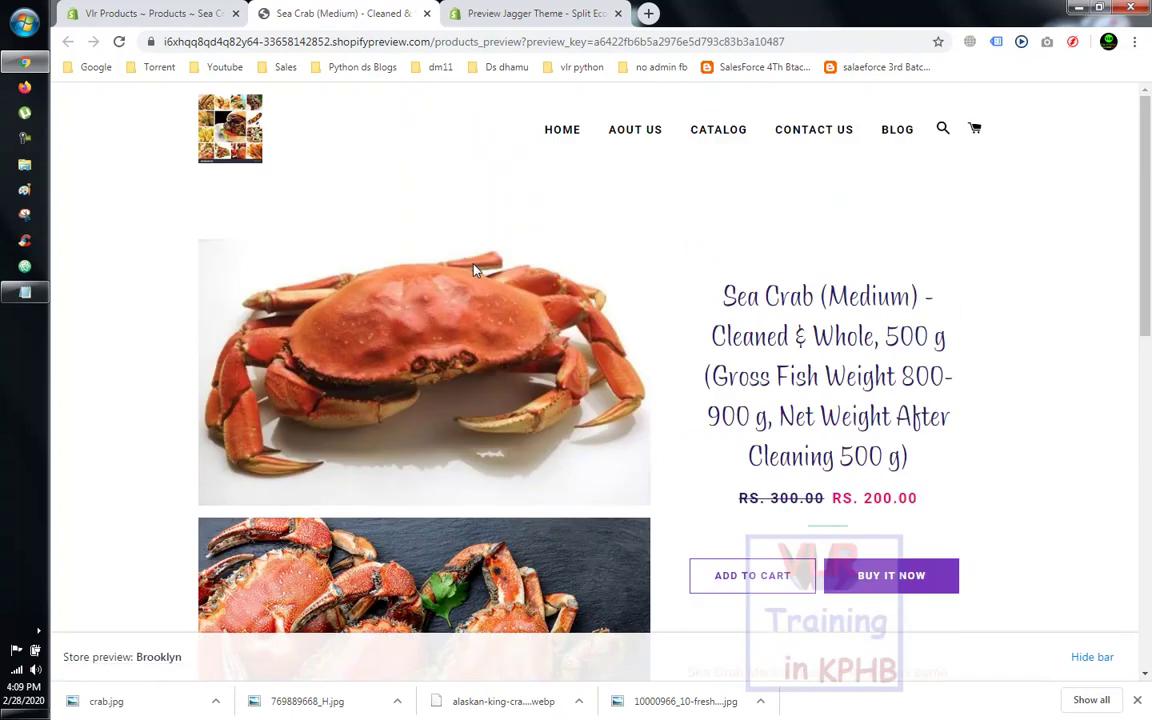
{"action": "scroll", "coordinate": [475, 270], "scroll_direction": "down", "scroll_amount": 6}
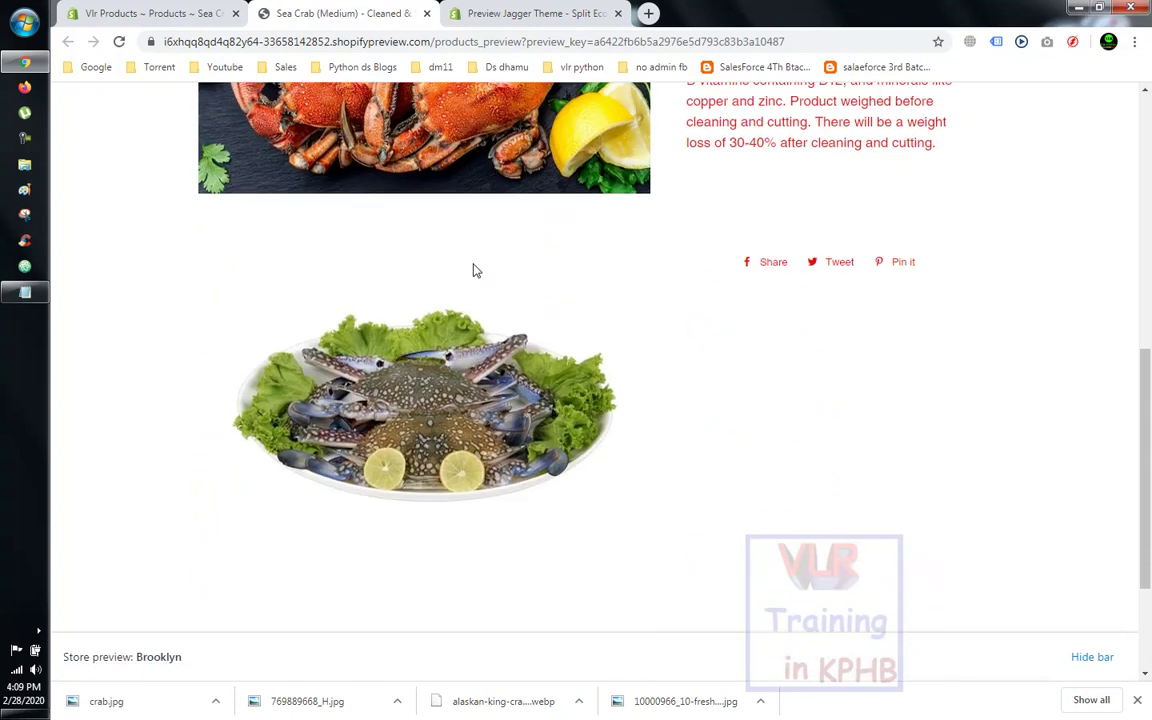
{"action": "scroll", "coordinate": [475, 270], "scroll_direction": "up", "scroll_amount": 2}
{"action": "scroll", "coordinate": [475, 270], "scroll_direction": "up", "scroll_amount": 2}
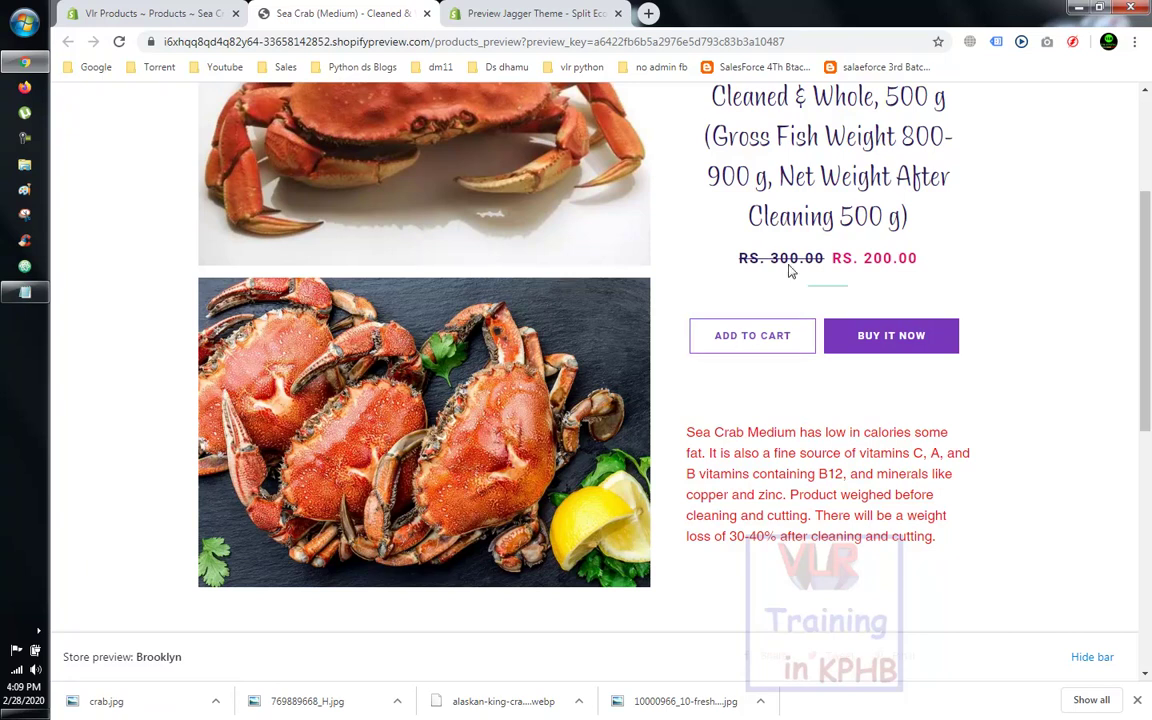
{"action": "scroll", "coordinate": [833, 256], "scroll_direction": "up", "scroll_amount": 2}
{"action": "scroll", "coordinate": [833, 256], "scroll_direction": "up", "scroll_amount": 1}
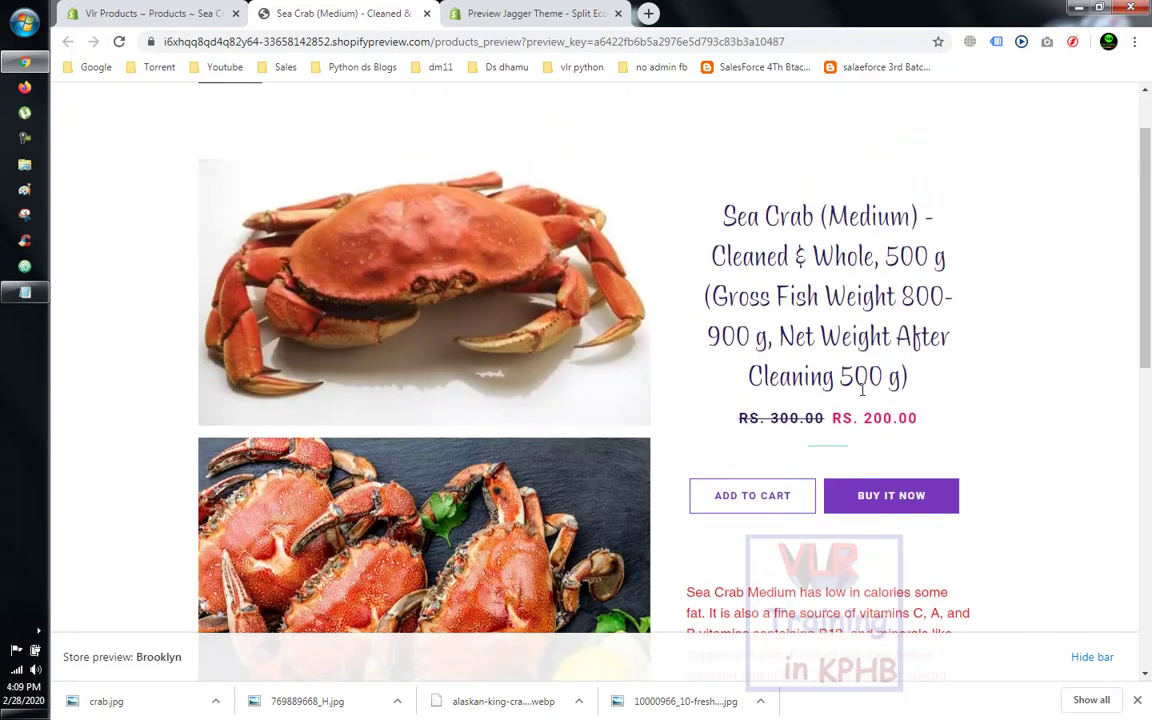
{"action": "left_click_drag", "start_coordinate": [800, 418], "coordinate": [930, 427]}
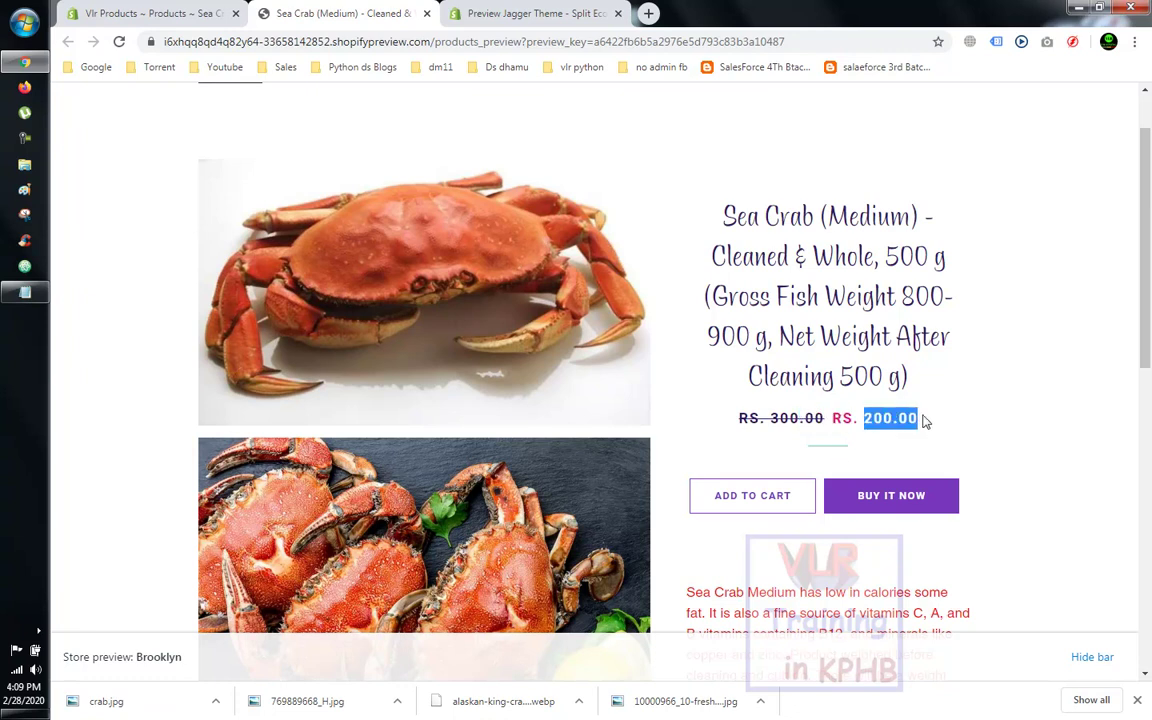
{"action": "scroll", "coordinate": [877, 411], "scroll_direction": "down", "scroll_amount": 5}
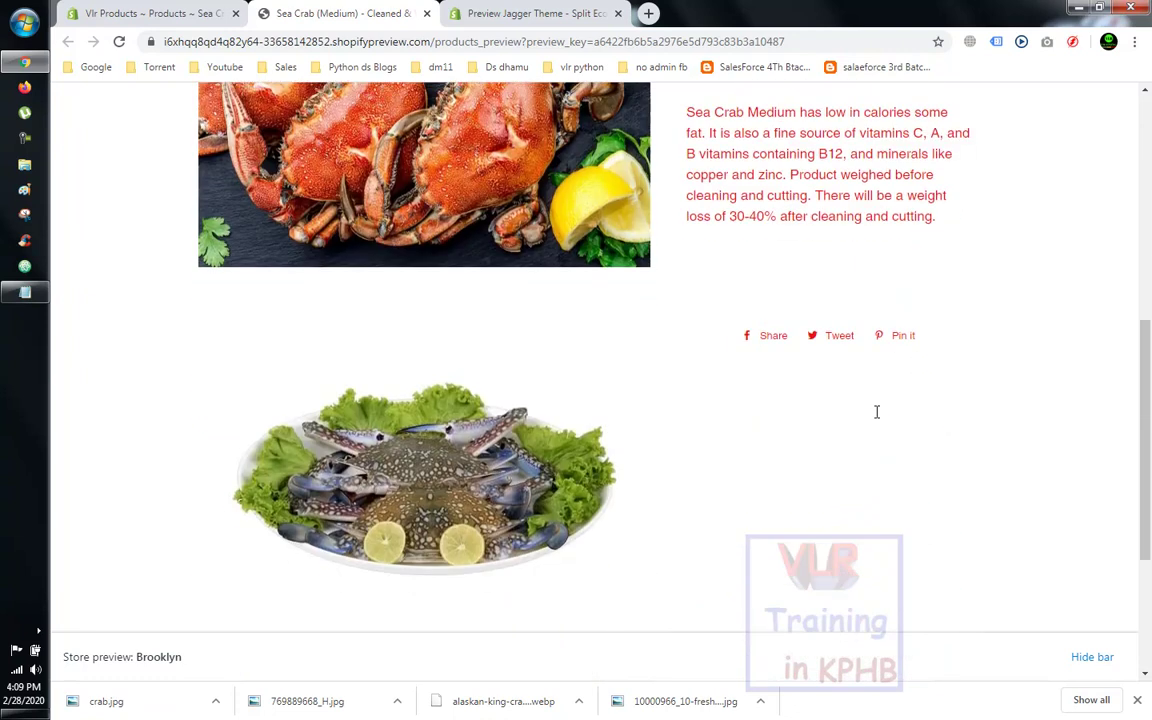
- Add the Sea Crab product to the cart from its preview page and try to check out
{"action": "scroll", "coordinate": [877, 411], "scroll_direction": "down", "scroll_amount": 3}
{"action": "scroll", "coordinate": [876, 412], "scroll_direction": "up", "scroll_amount": 3}
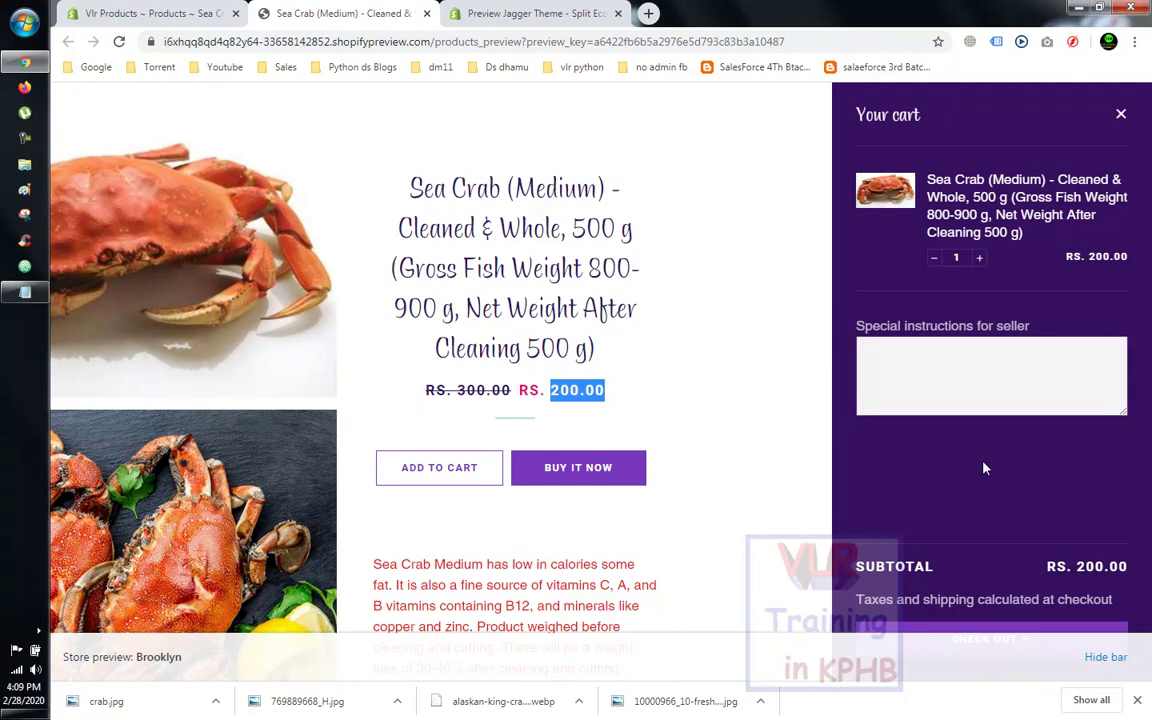
{"action": "left_click", "coordinate": [960, 477]}
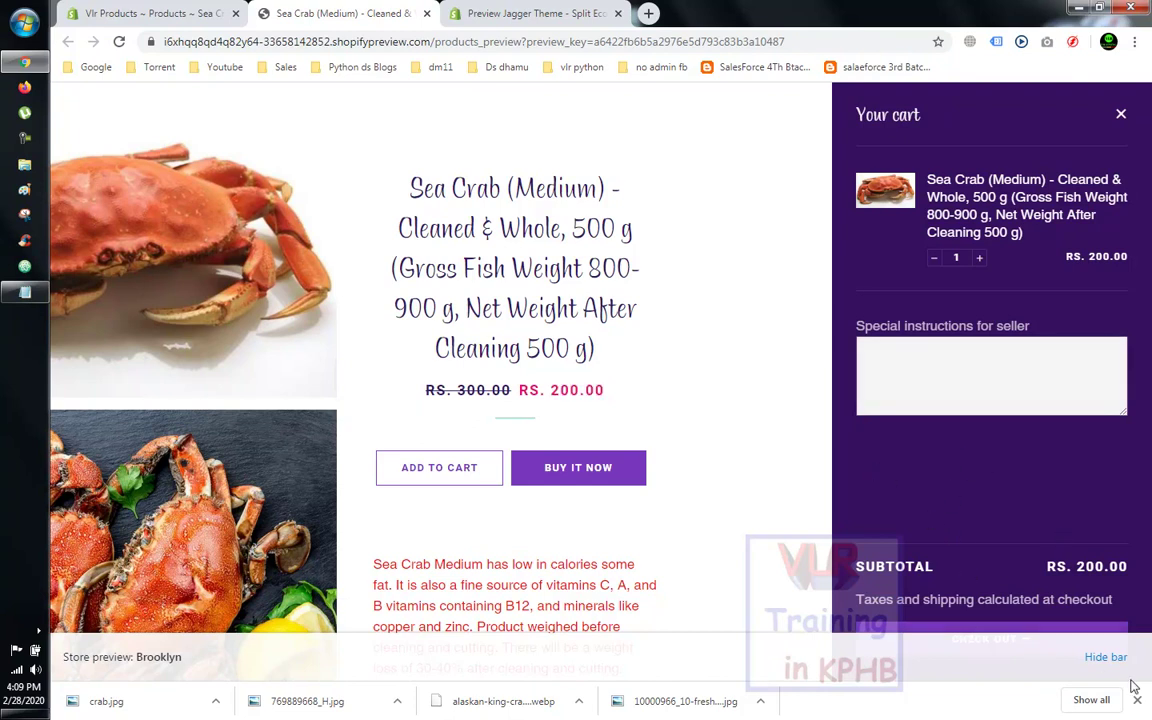
{"action": "left_click", "coordinate": [1100, 665]}
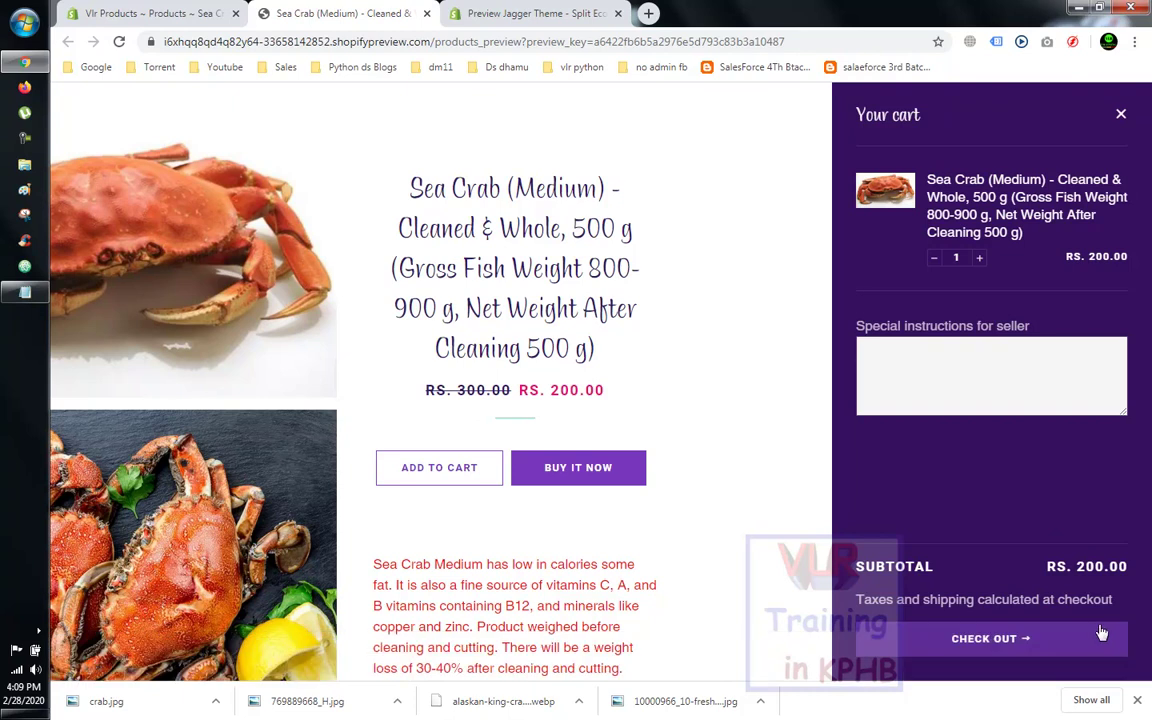
{"action": "left_click", "coordinate": [1024, 652]}
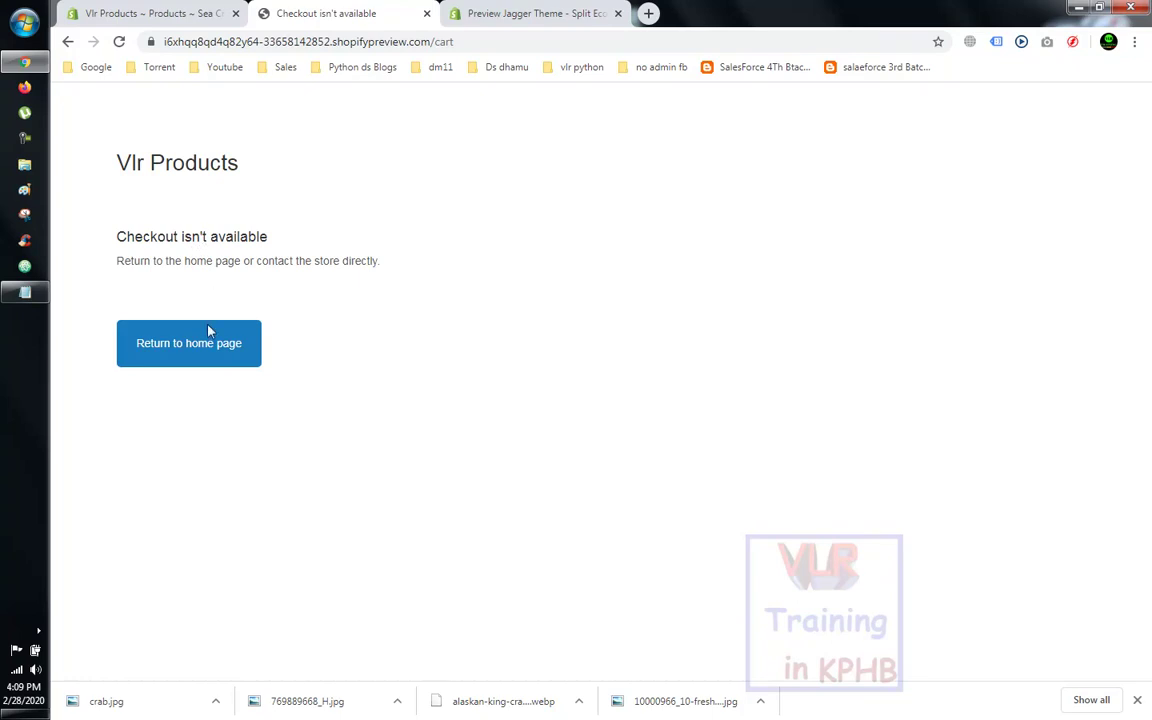
- Return to the store's home page, check the cart's contents and close the cart
{"action": "left_click", "coordinate": [187, 356]}
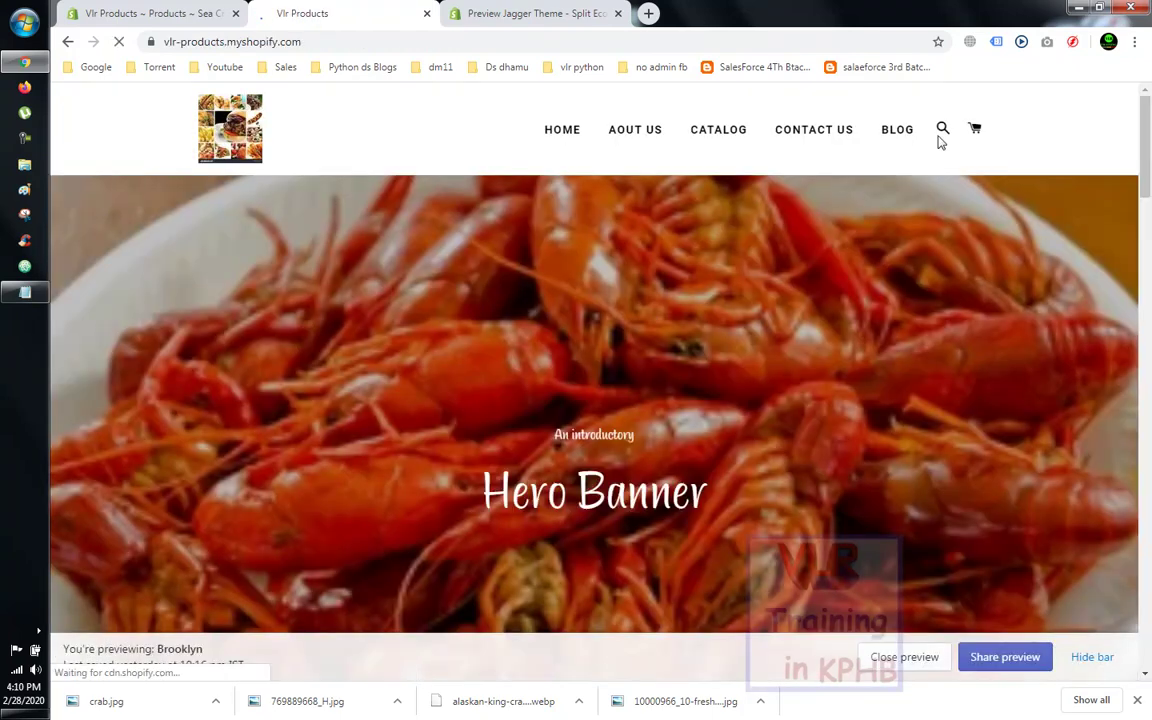
{"action": "left_click", "coordinate": [975, 129]}
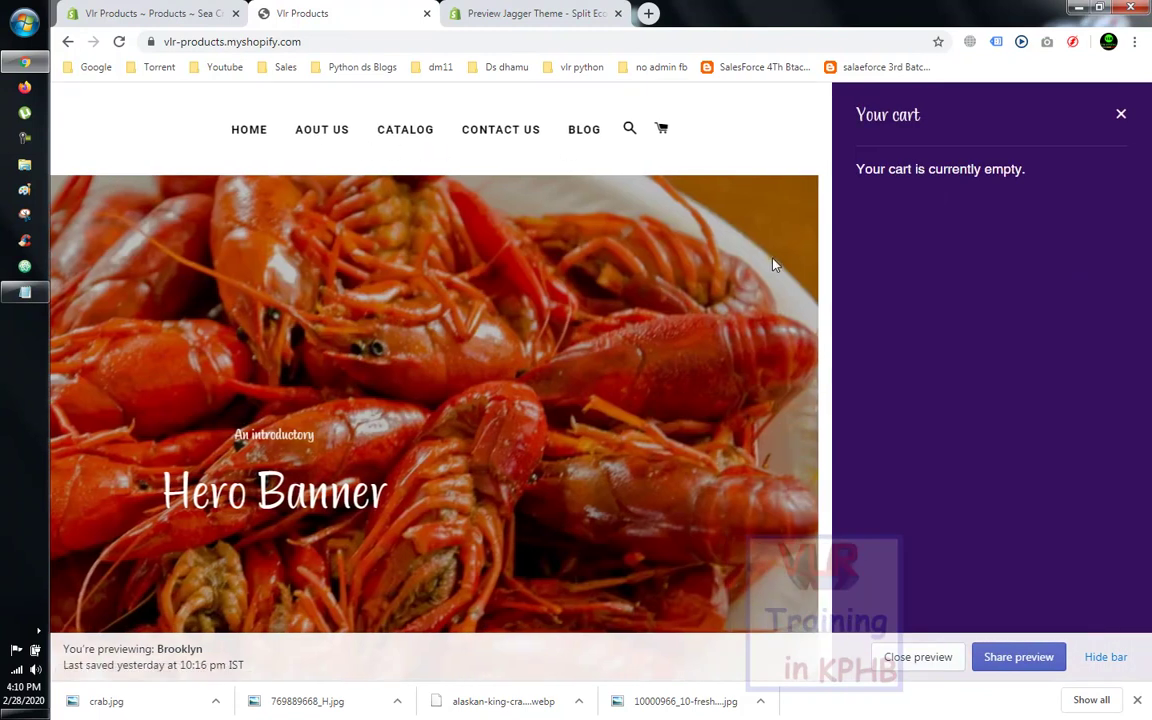
{"action": "left_click", "coordinate": [527, 352]}
- Open the featured Sea Crab product from the home page and add it to the cart, hiding the preview bar
{"action": "scroll", "coordinate": [818, 309], "scroll_direction": "down", "scroll_amount": 7}
{"action": "scroll", "coordinate": [815, 311], "scroll_direction": "down", "scroll_amount": 3}
{"action": "scroll", "coordinate": [815, 311], "scroll_direction": "up", "scroll_amount": 2}
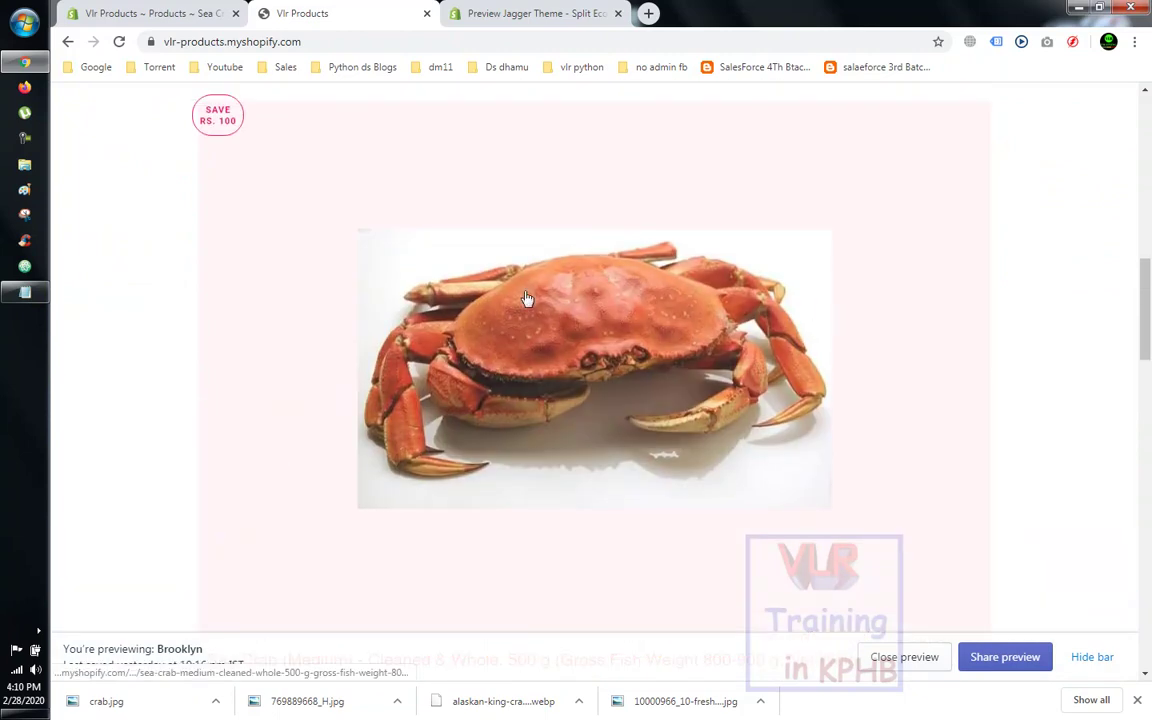
{"action": "left_click", "coordinate": [572, 239]}
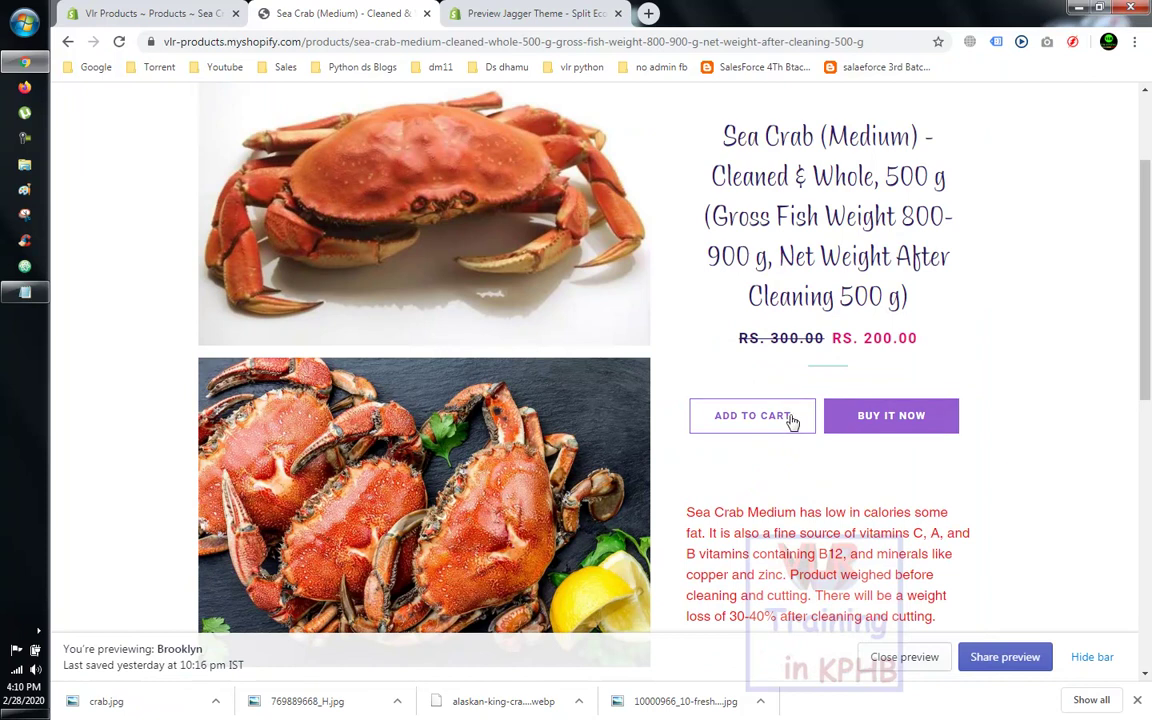
{"action": "left_click", "coordinate": [752, 415]}
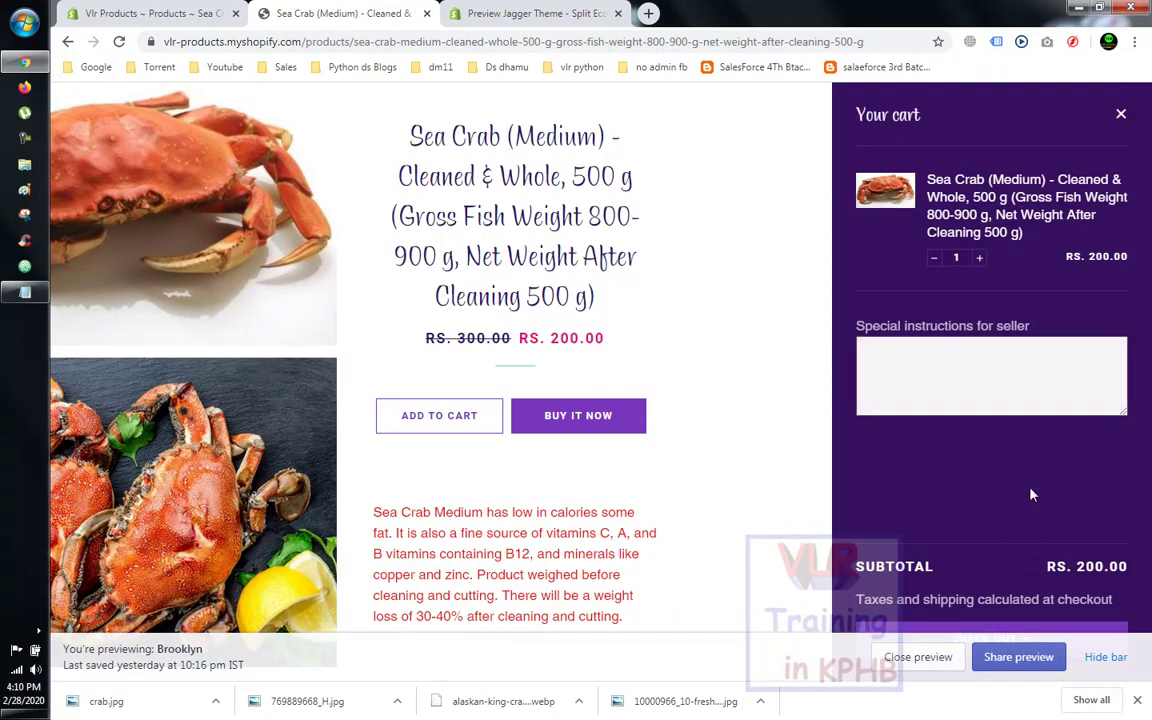
{"action": "left_click", "coordinate": [1105, 657]}
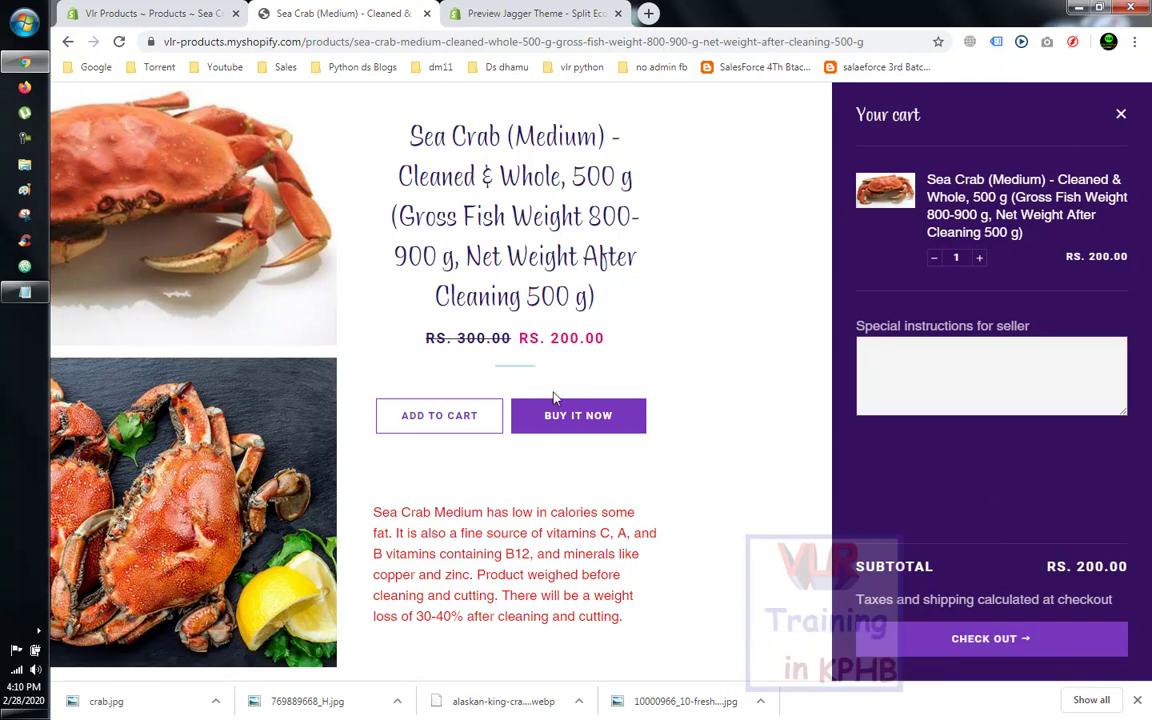
- Try to buy the Sea Crab product immediately and go back to its product page
{"action": "left_click", "coordinate": [548, 425]}
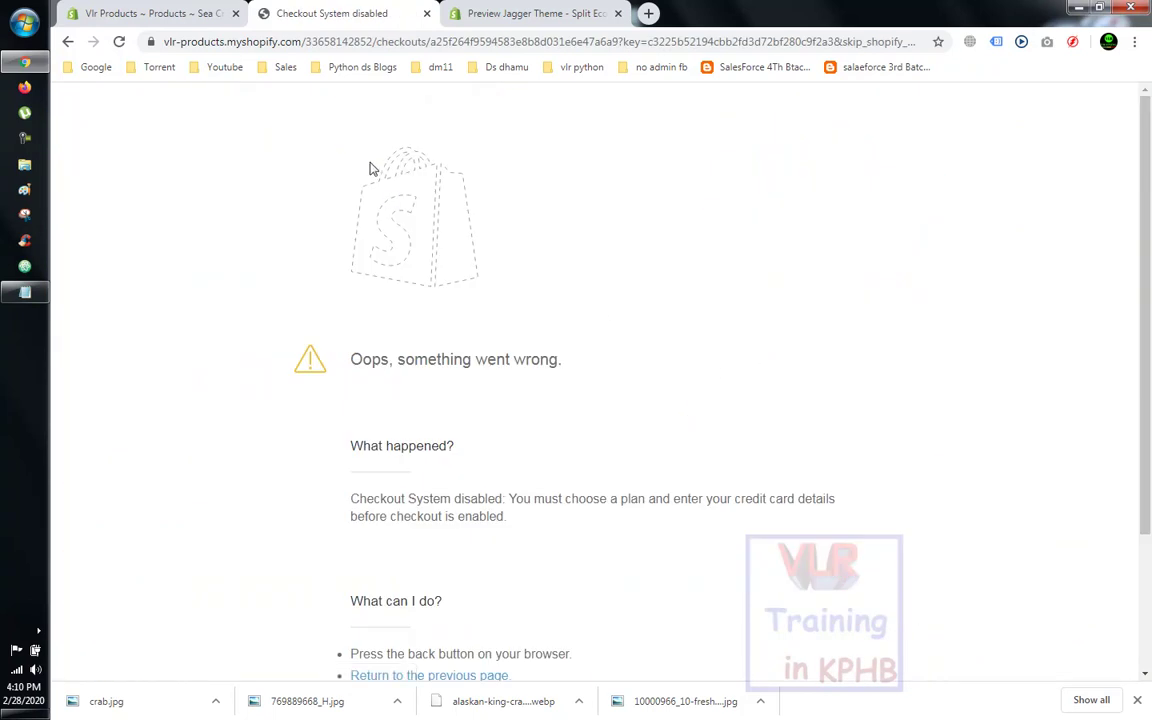
{"action": "right_click", "coordinate": [369, 169]}
{"action": "left_click", "coordinate": [427, 213]}
{"action": "left_click", "coordinate": [67, 42]}
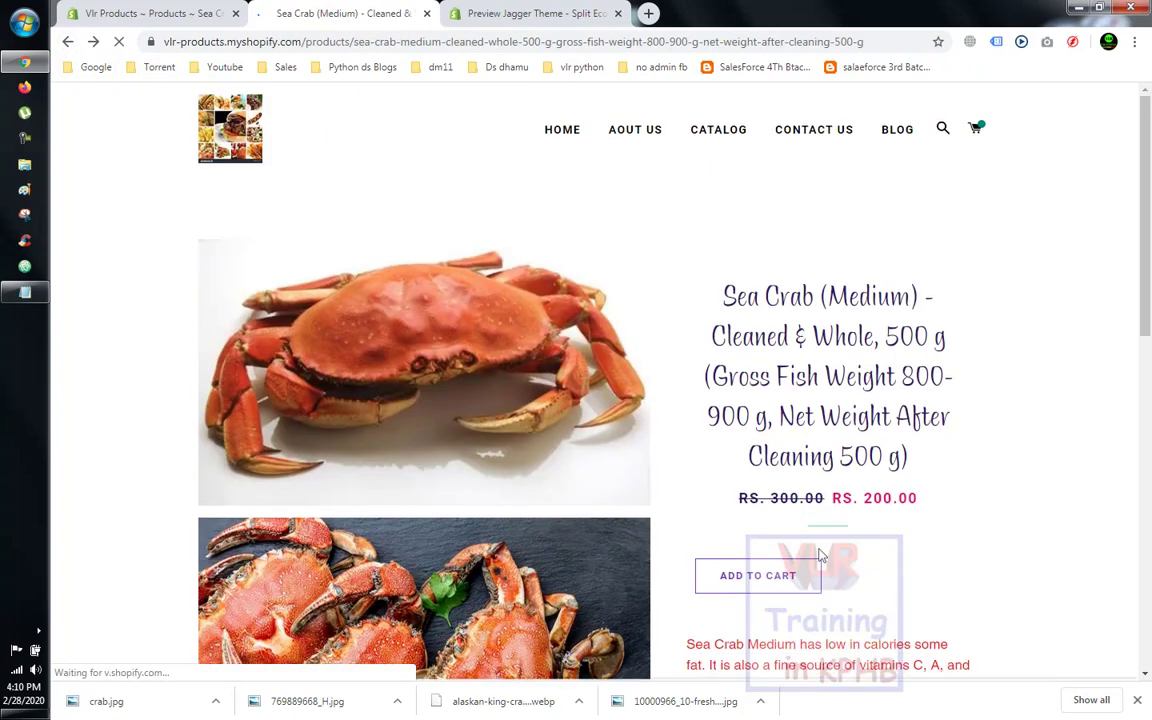